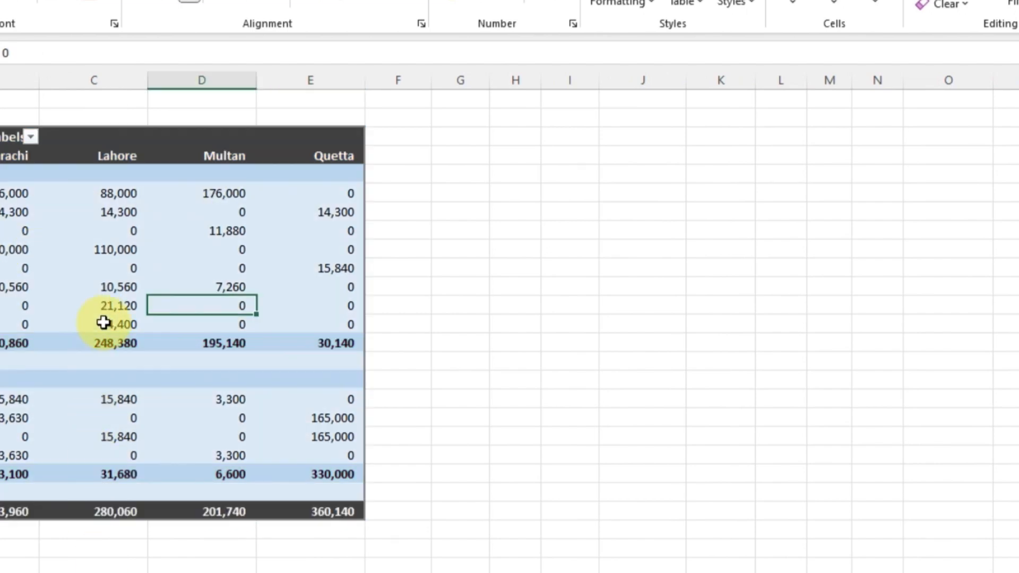
Step: Filter the pivot table with the Date timeline to the period August to October 2023
left_click(103, 323)
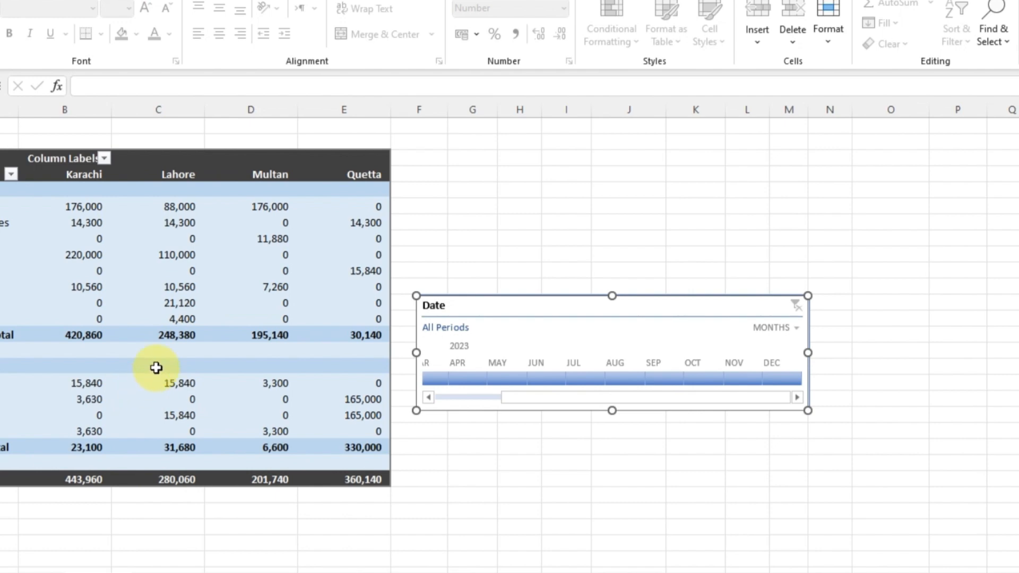
left_click(163, 317)
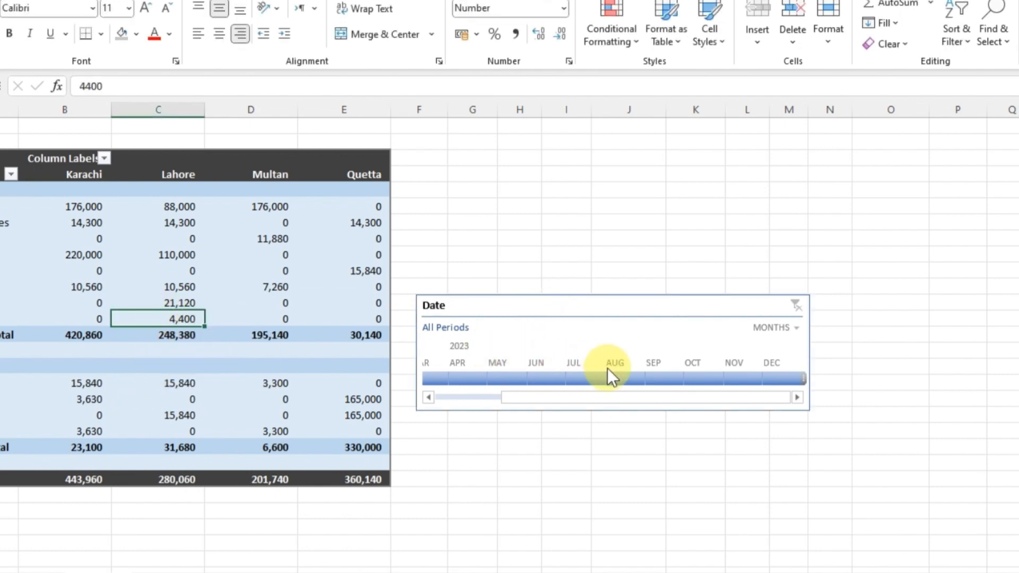
left_click(693, 384)
left_click(660, 380)
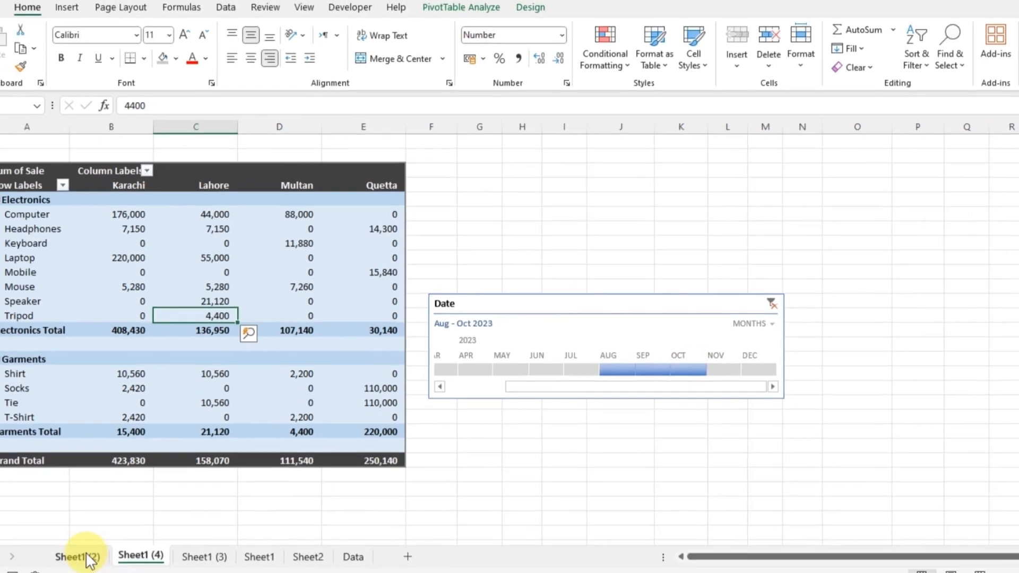
Step: On Sheet1 (2), move the linked picture of the pivot table slightly down and to the right
left_click(80, 556)
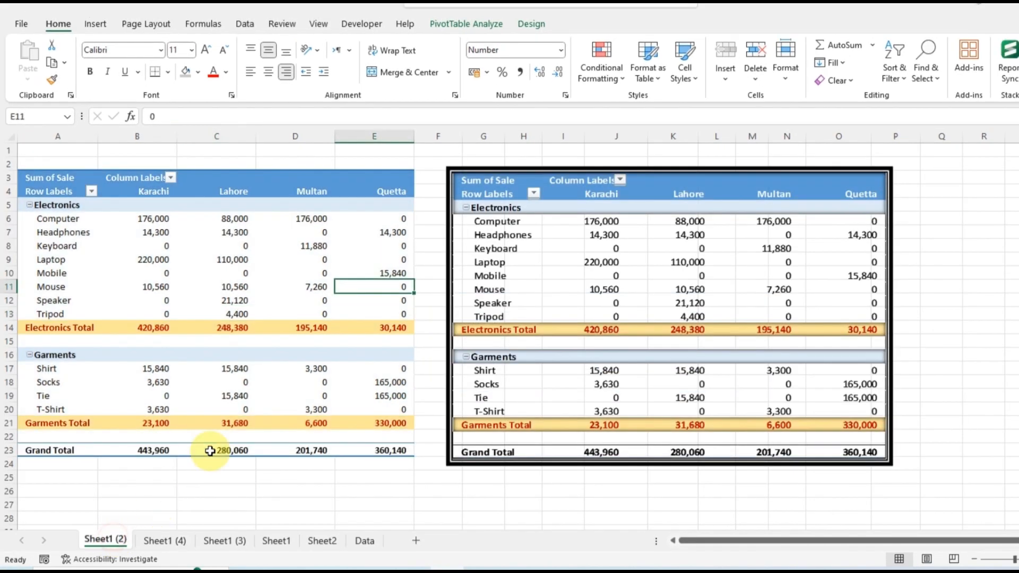
left_click(575, 255)
left_click_drag(575, 255, 607, 268)
Step: Fill the Lahore cells C4:C13 of the pivot table with grey
left_click_drag(236, 192, 239, 316)
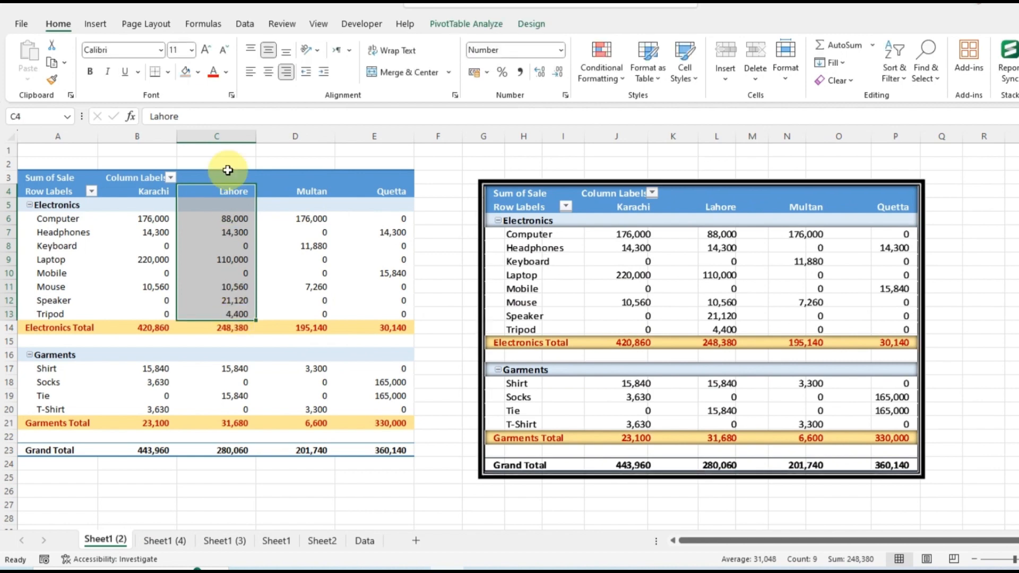
left_click(201, 74)
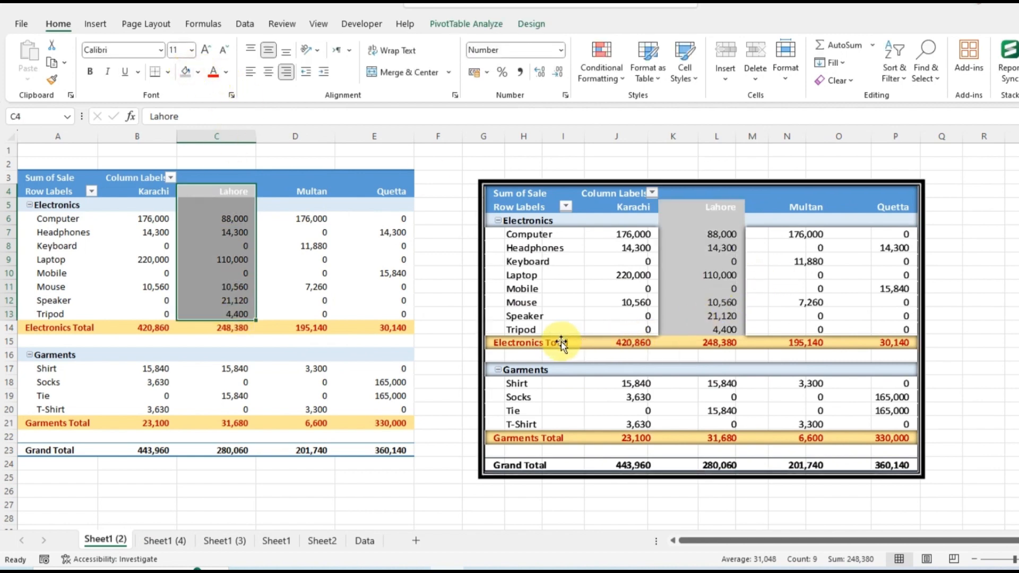
left_click(393, 303)
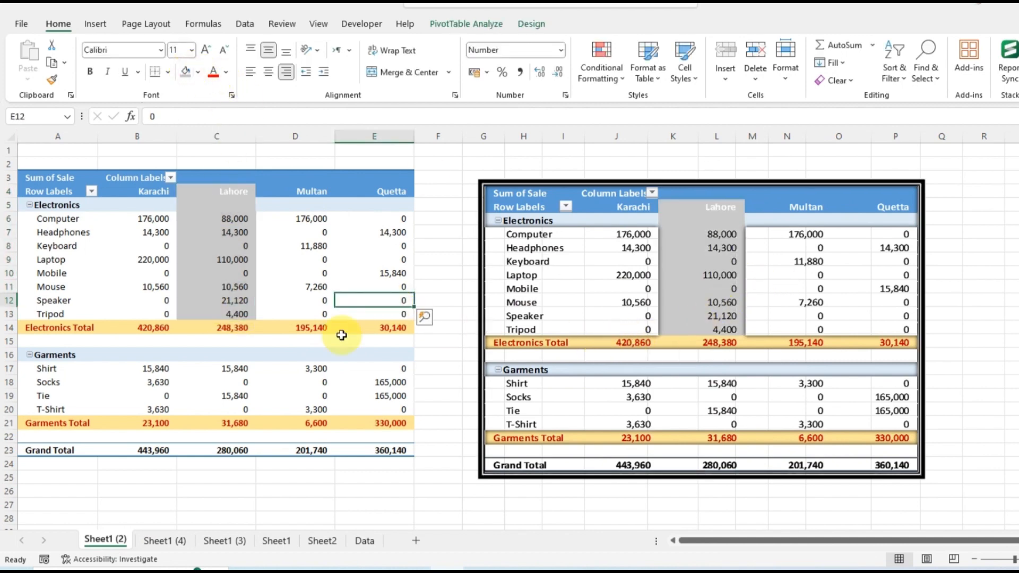
Step: Display the source records on the Data sheet
left_click(218, 541)
left_click(363, 540)
scroll(367, 435, "up", 3)
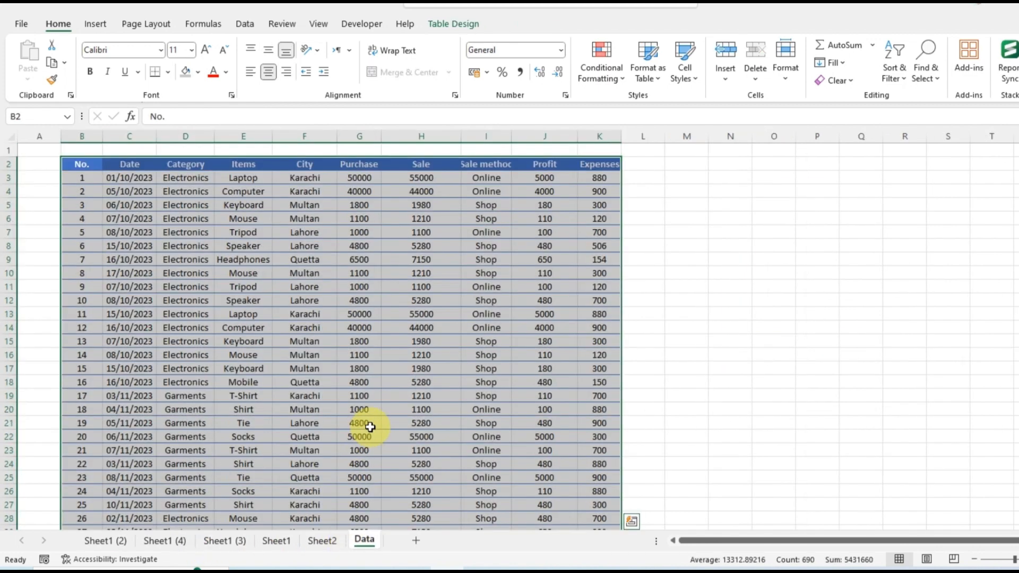
left_click(371, 423)
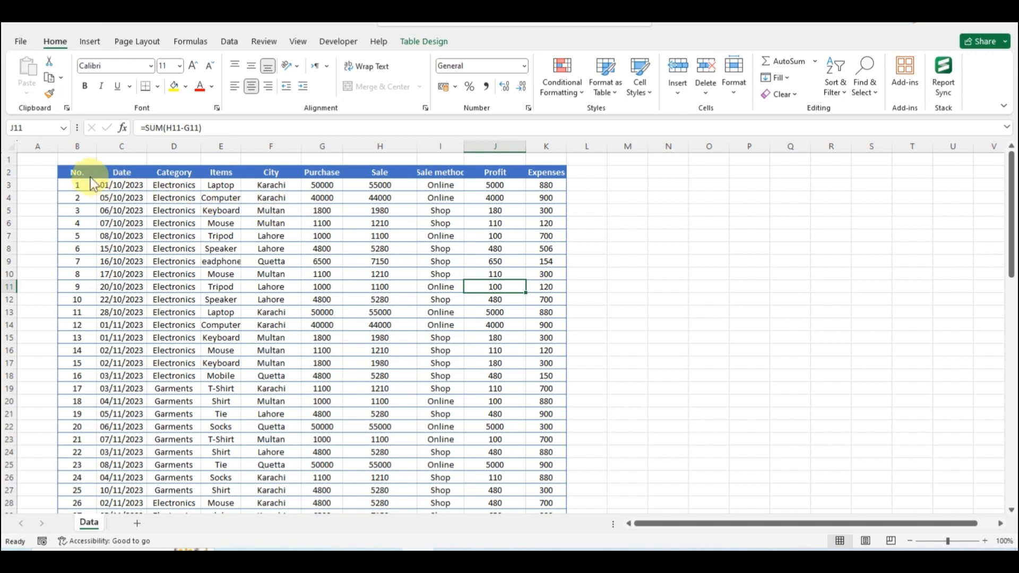
Step: Examine the sales table on the Data sheet, from its headers through the category, purchase, sale and profit columns
left_click_drag(79, 173, 286, 299)
left_click(521, 347)
scroll(521, 348, "down", 12)
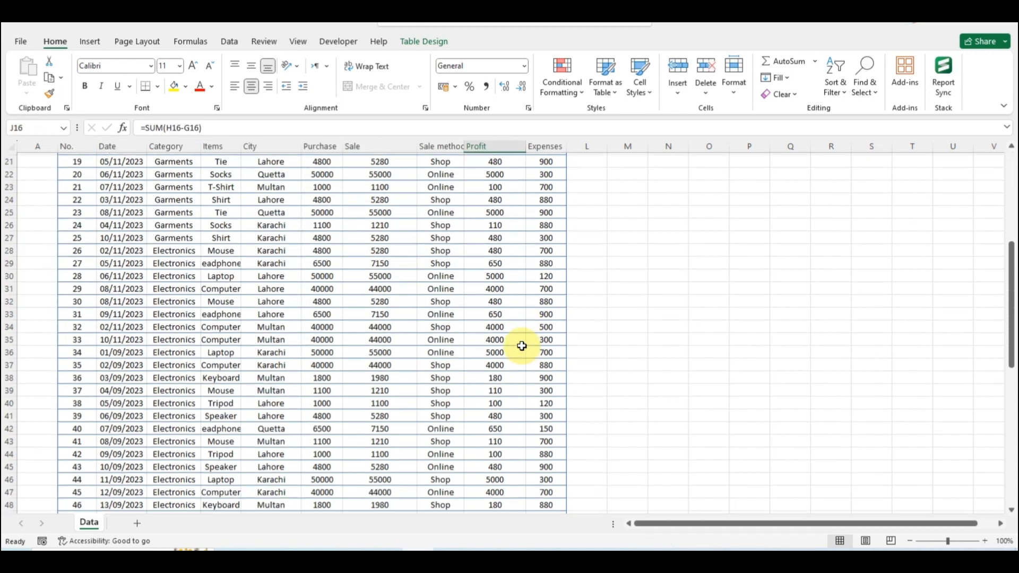
scroll(522, 360, "up", 12)
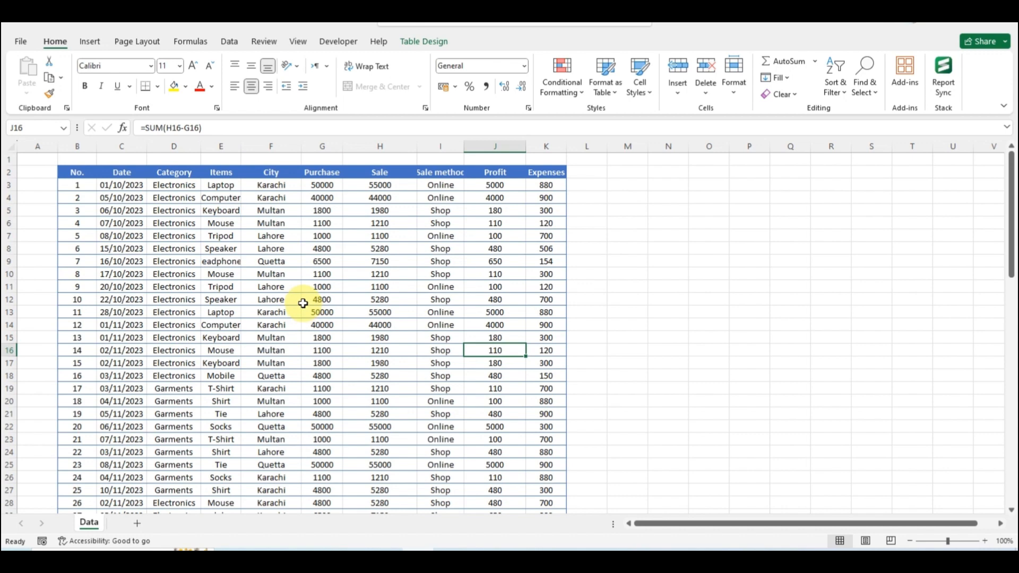
left_click(171, 261)
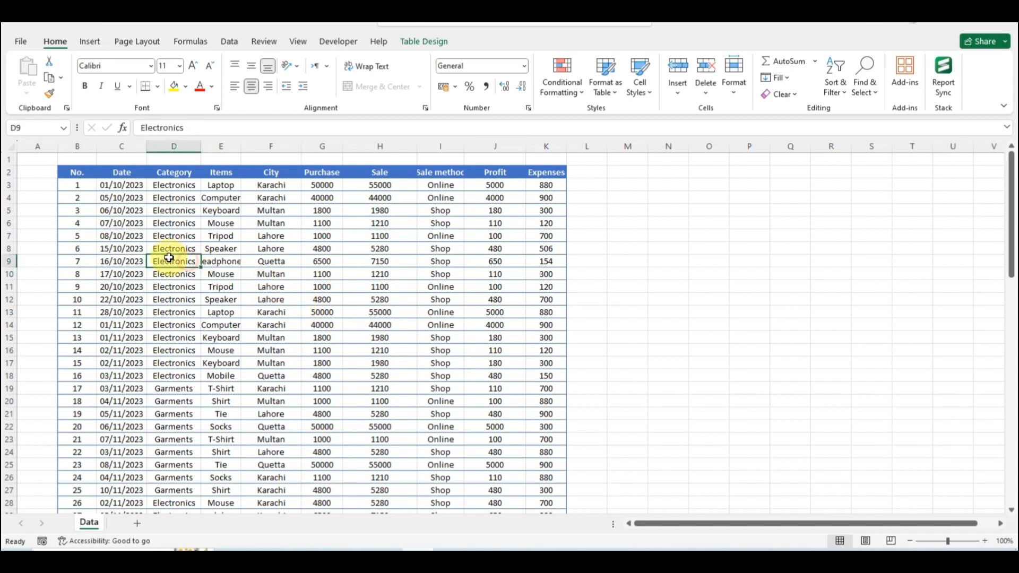
left_click(353, 225)
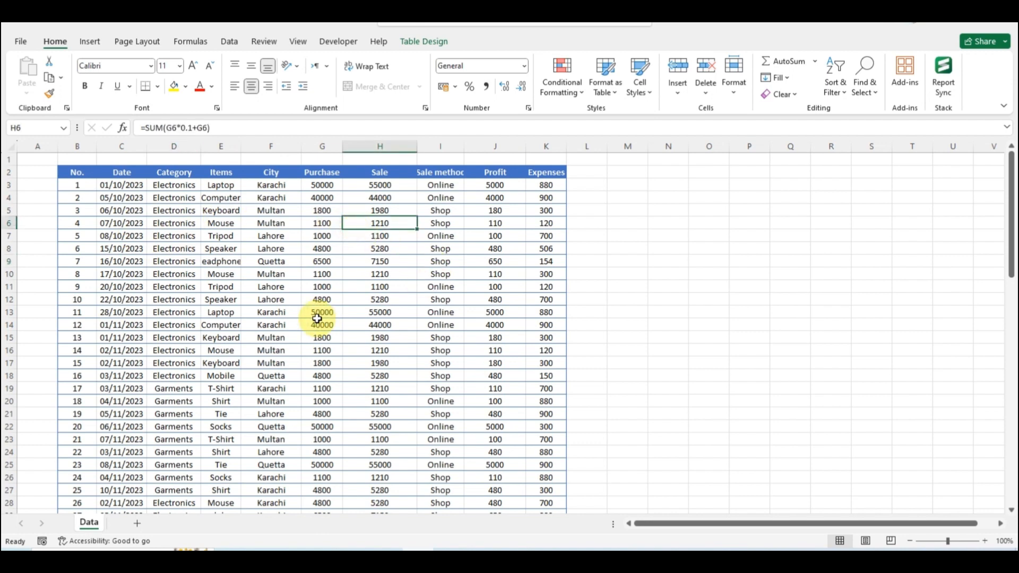
left_click(187, 260)
left_click(164, 365)
left_click(339, 415)
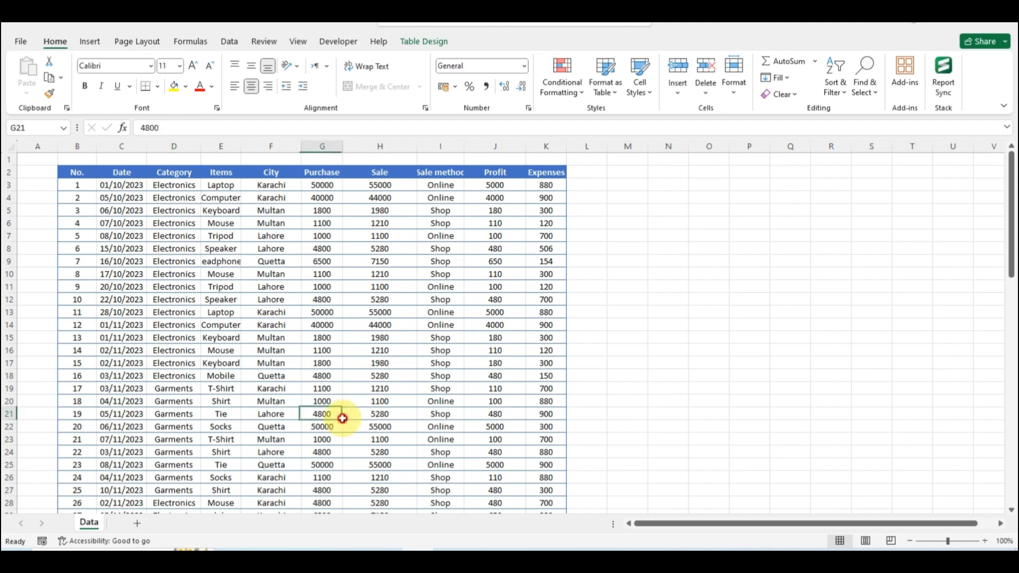
left_click(483, 364)
left_click(347, 299)
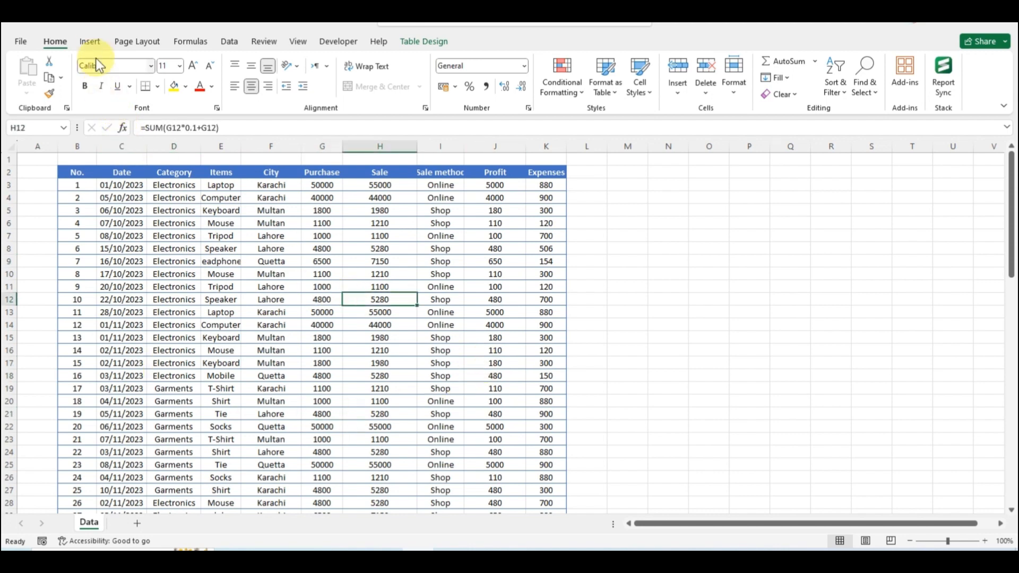
Step: Insert a PivotTable from Table1 on a new worksheet, with the data added to the Data Model
left_click(96, 43)
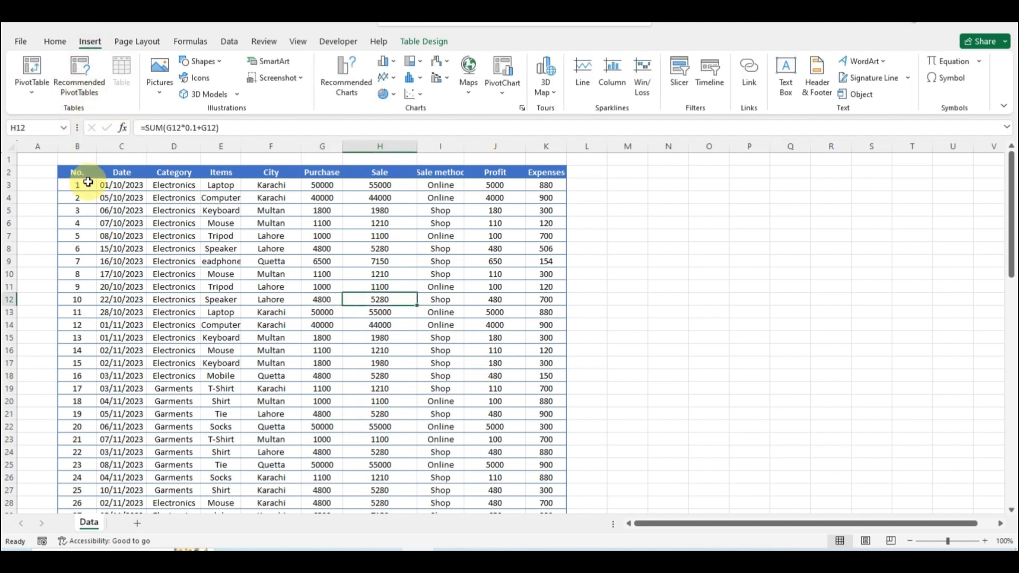
left_click(26, 72)
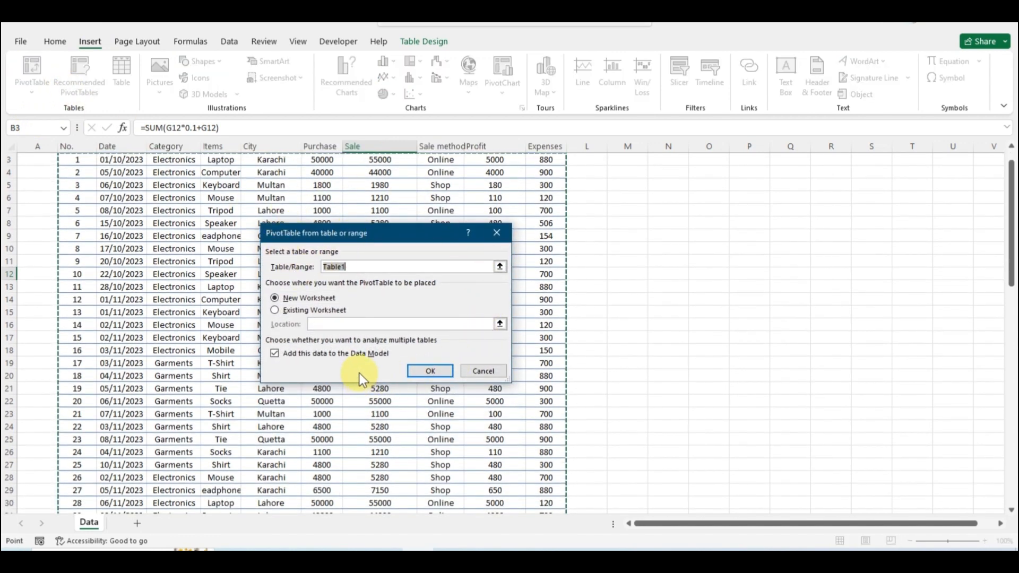
left_click(422, 372)
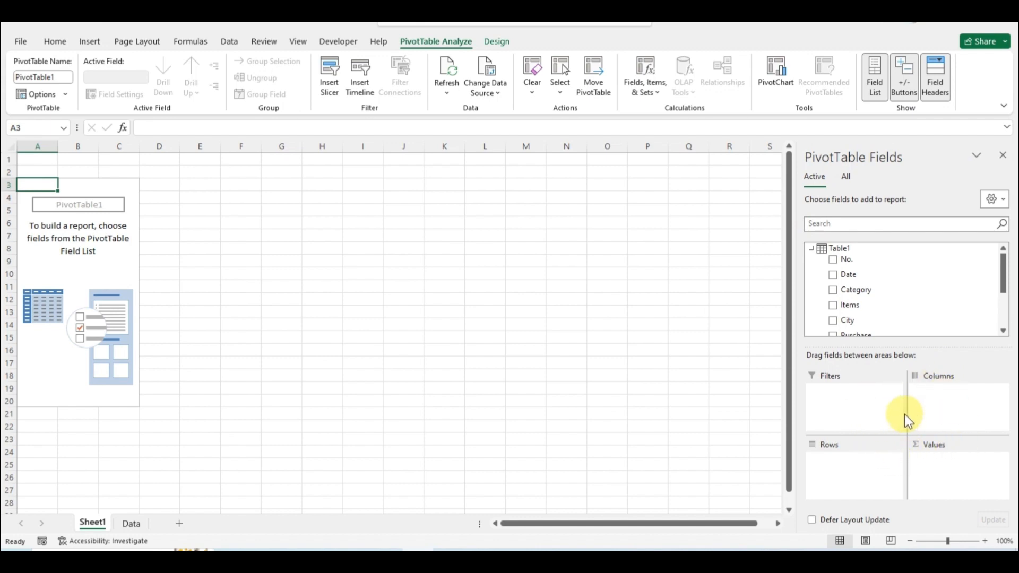
Step: Add the Sale, Purchase, Profit and Expenses fields to the pivot table's values
scroll(923, 273, "down", 3)
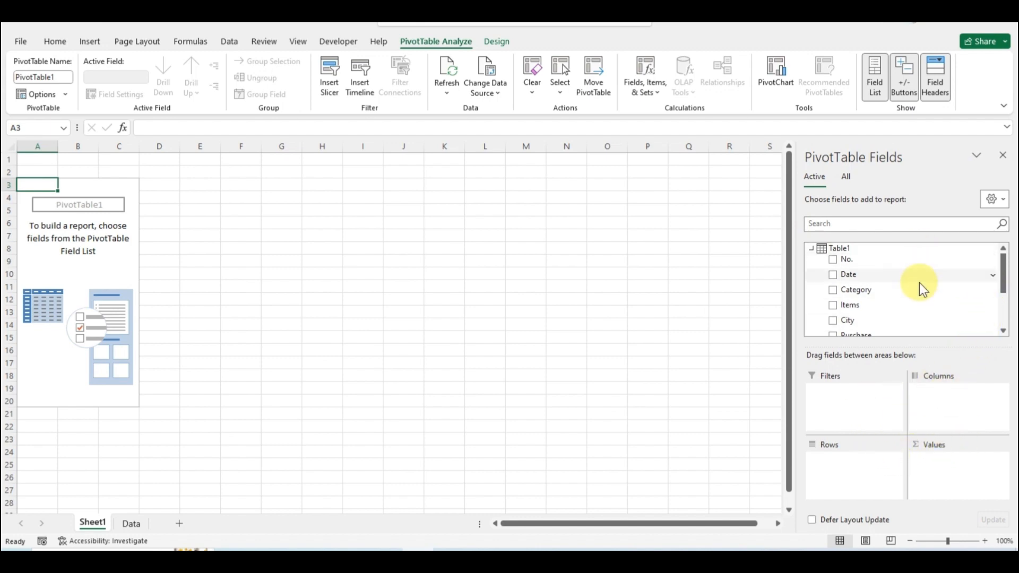
scroll(921, 297, "up", 3)
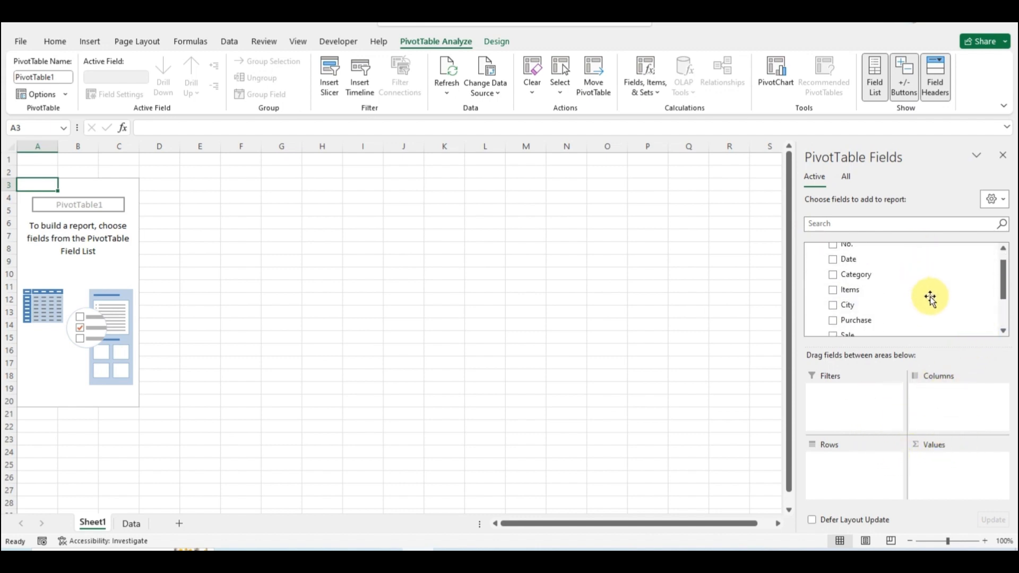
scroll(889, 292, "down", 3)
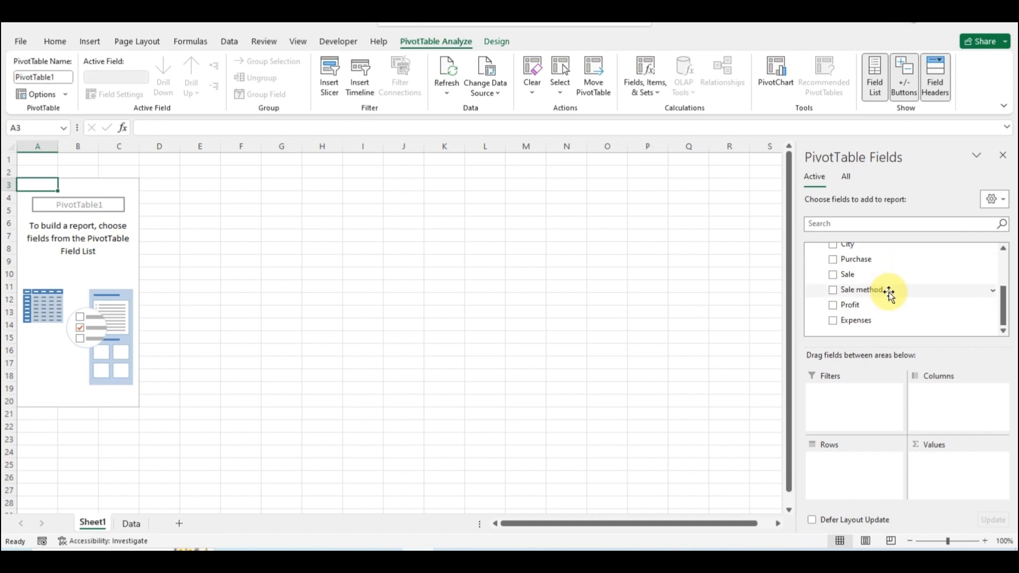
left_click_drag(889, 292, 771, 302)
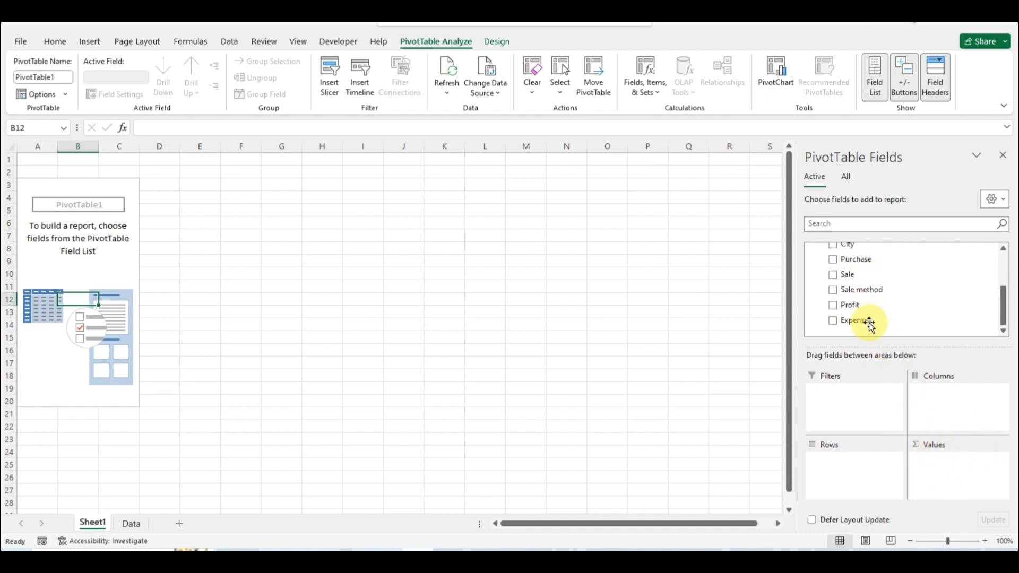
left_click_drag(851, 275, 944, 473)
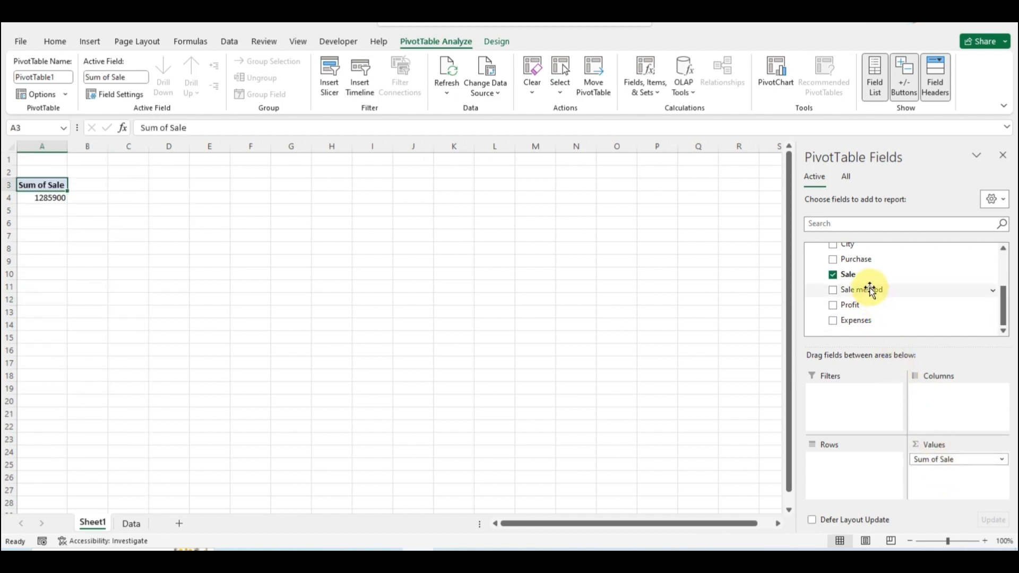
left_click_drag(862, 261, 934, 480)
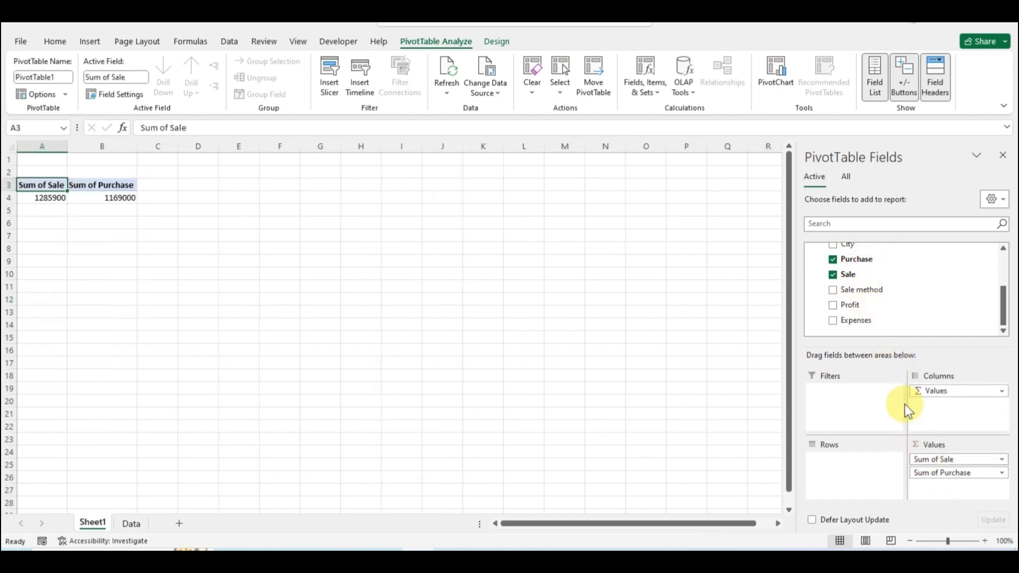
left_click_drag(868, 308, 935, 482)
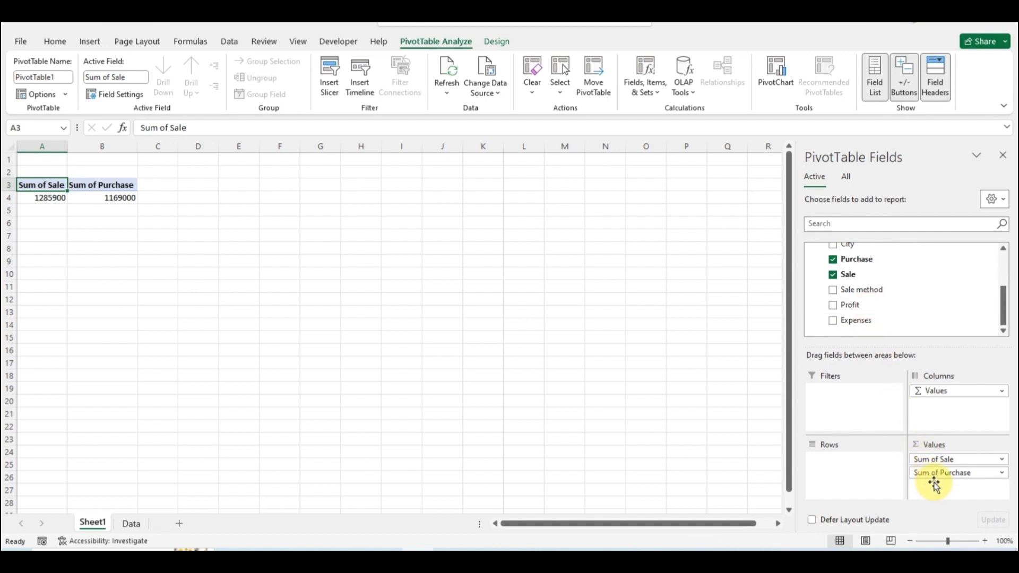
left_click_drag(854, 319, 935, 474)
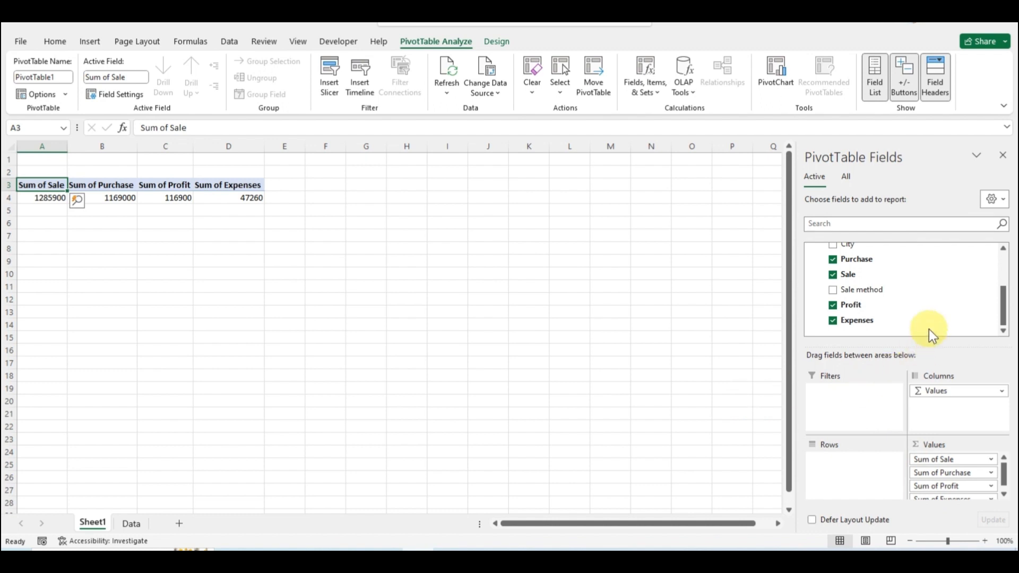
Step: Place the Items field in the pivot table's rows and review the sale, purchase, profit and expenses per item
scroll(930, 306, "up", 3)
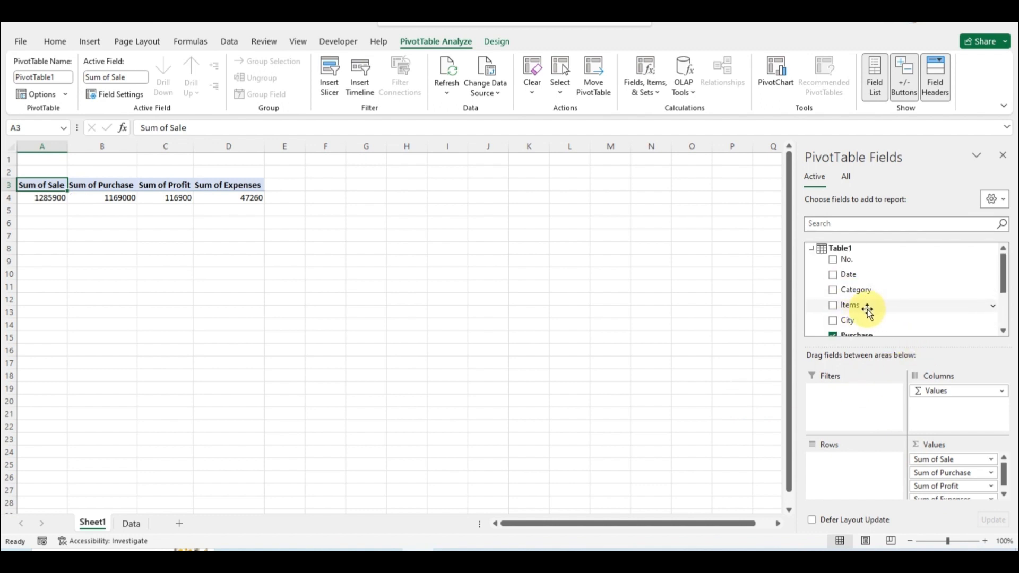
left_click_drag(867, 312, 845, 470)
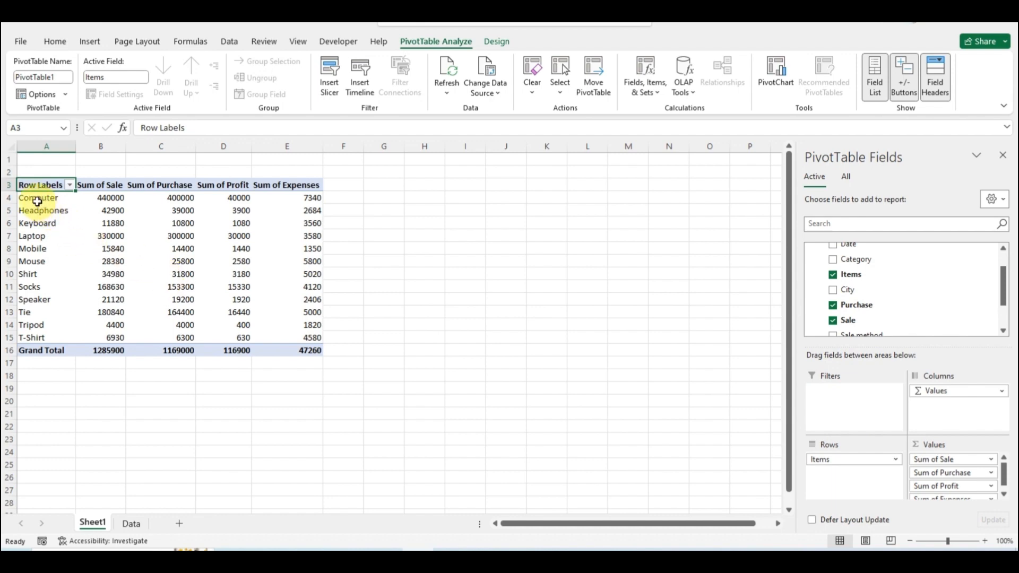
left_click_drag(38, 201, 42, 337)
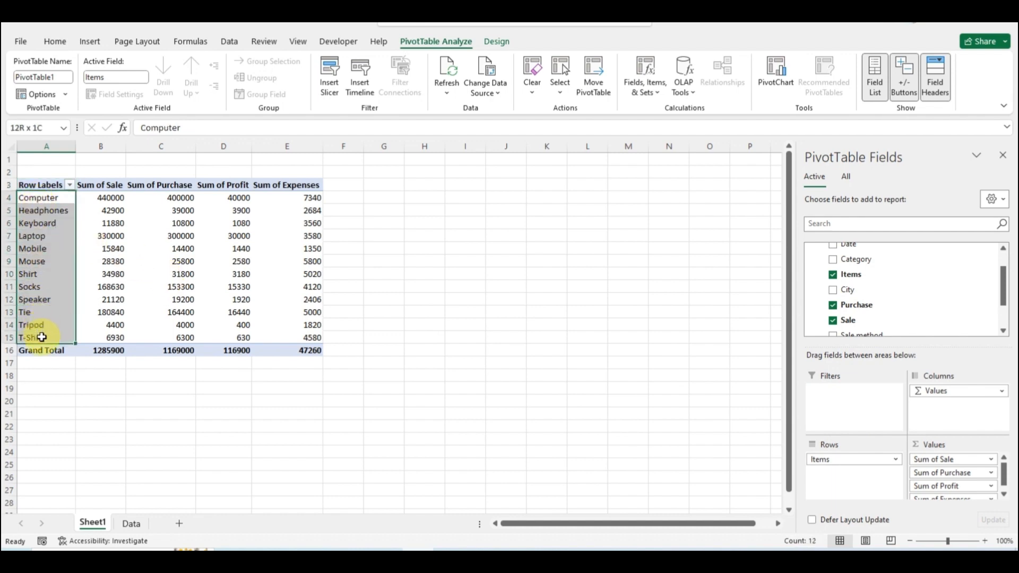
left_click(107, 199)
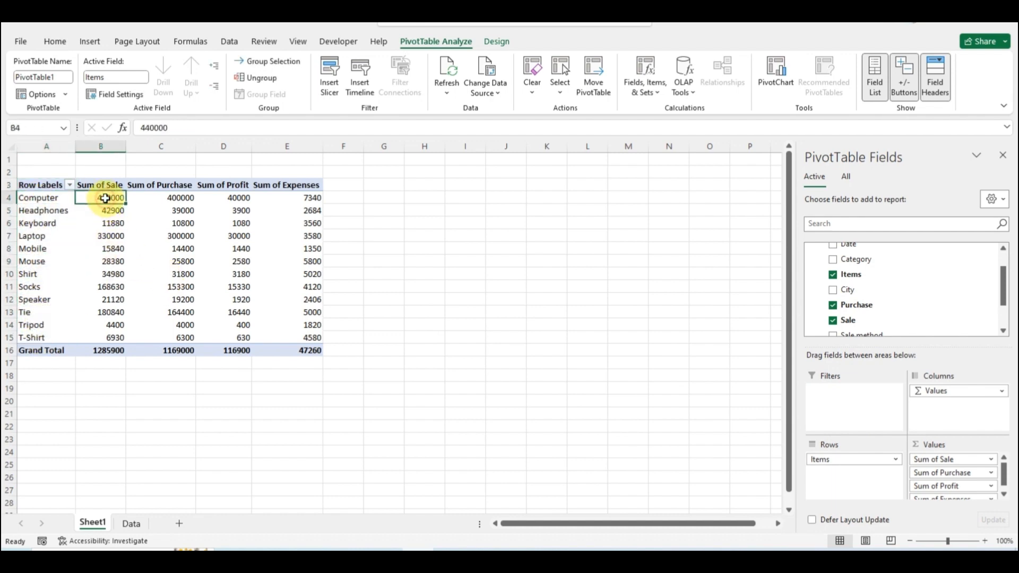
left_click(159, 200)
left_click(228, 210)
left_click(295, 210)
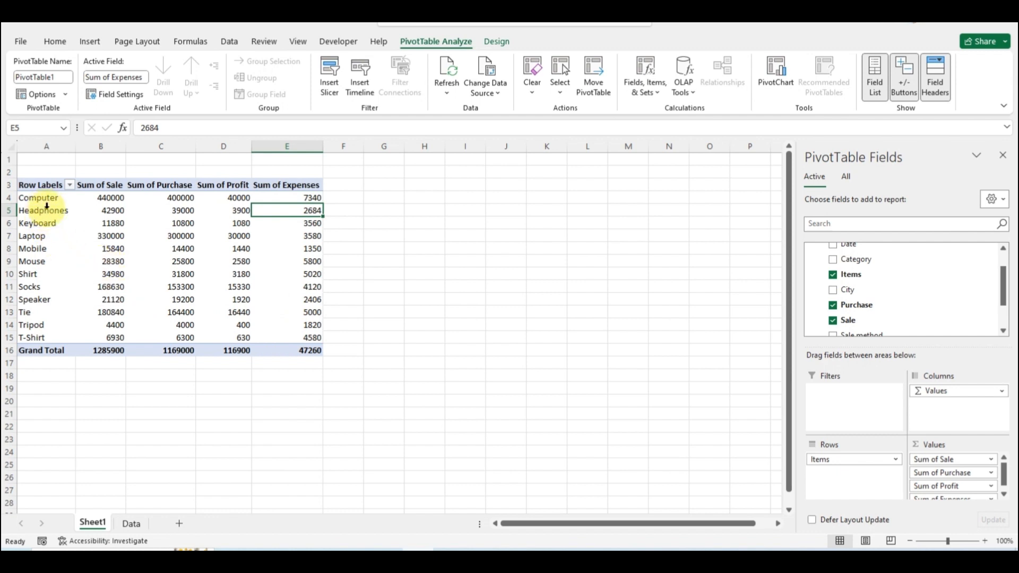
Step: Replace Items with City as the pivot table's row field and review the figures for each city
left_click_drag(846, 466, 893, 277)
scroll(901, 287, "up", 1)
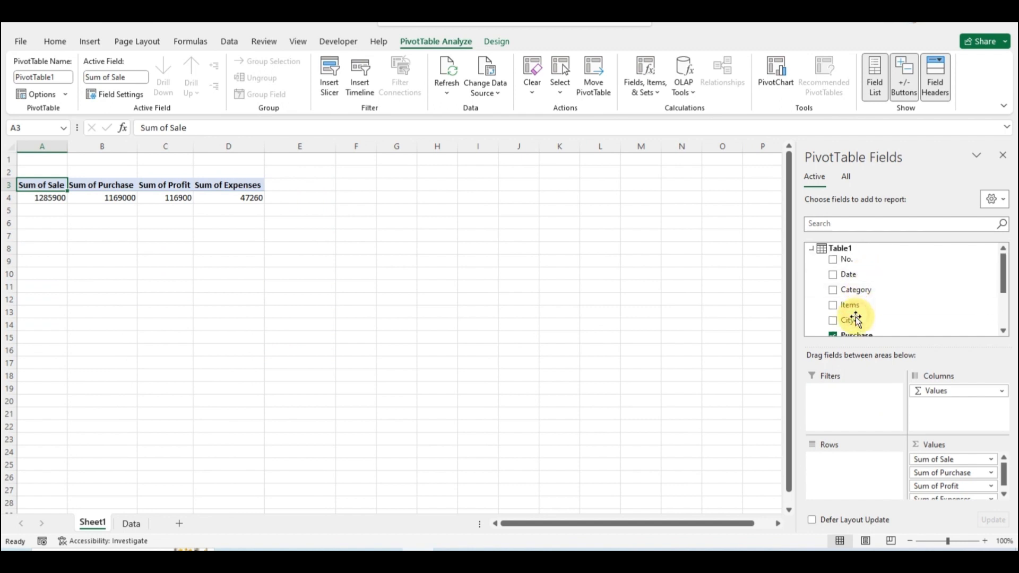
left_click_drag(856, 320, 850, 469)
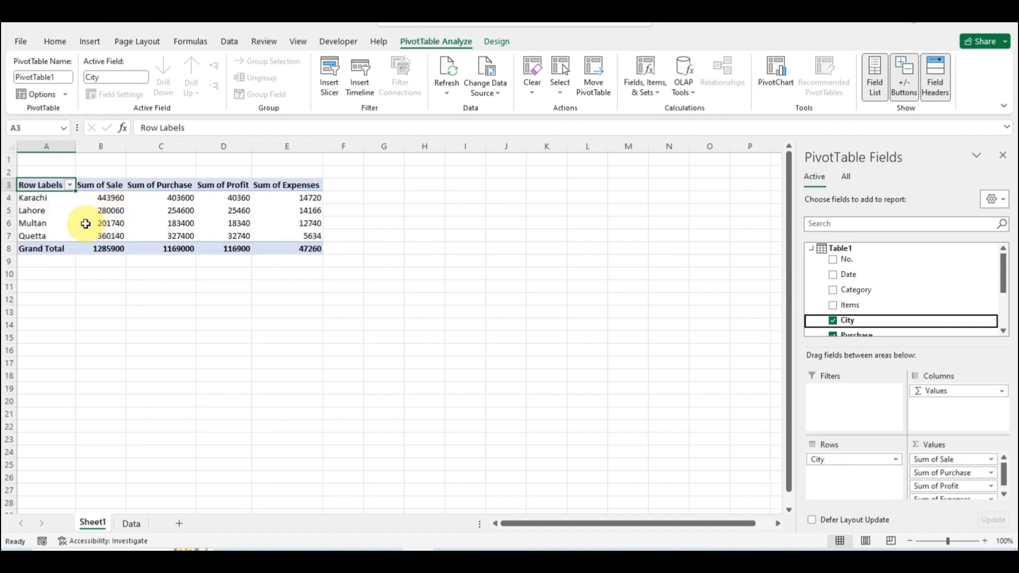
left_click_drag(45, 200, 297, 237)
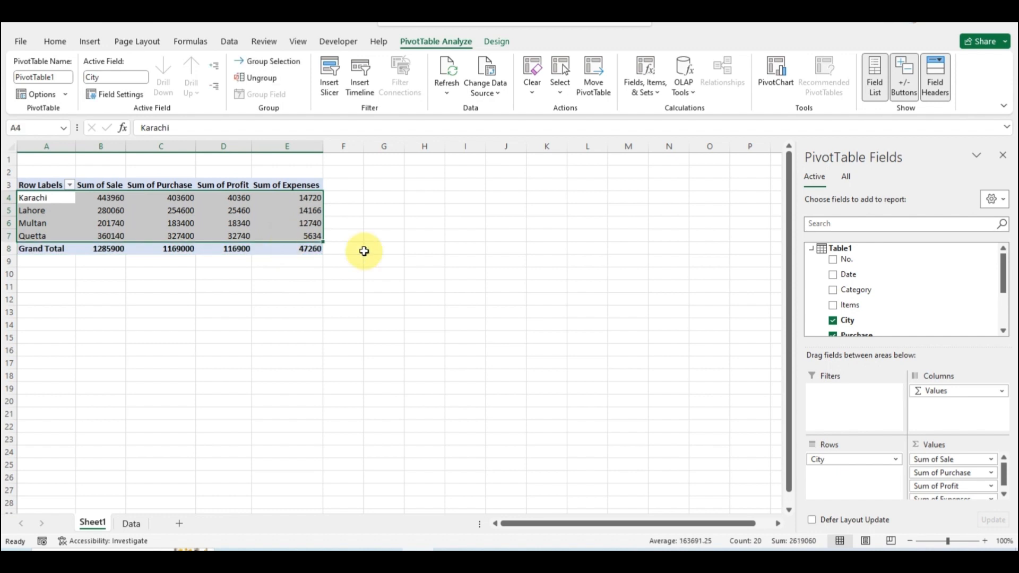
left_click(494, 286)
left_click(301, 216)
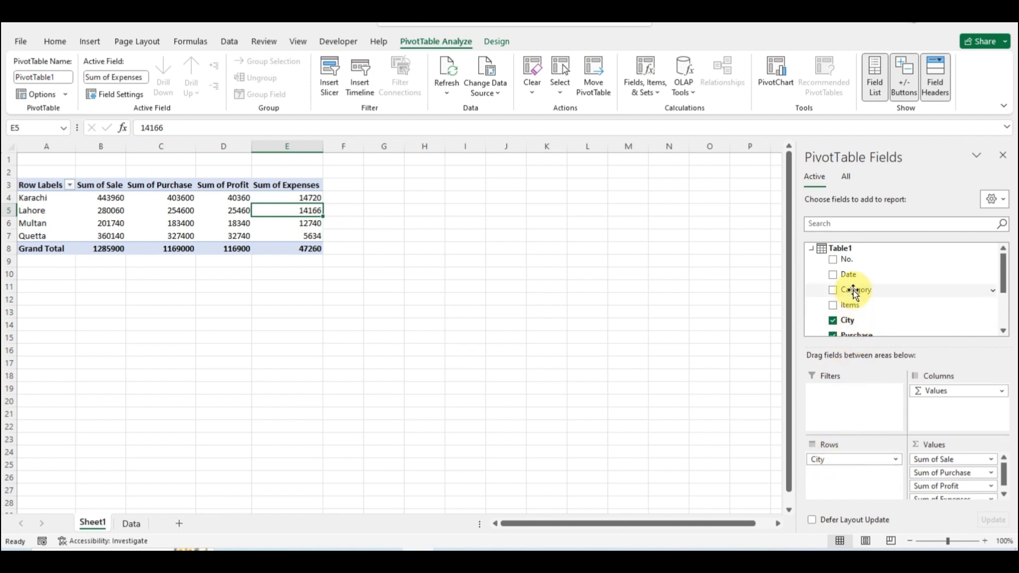
Step: Nest the Category and Items fields below City in the pivot table's rows, collapsing and re-expanding the Karachi group in between
left_click_drag(855, 291, 846, 470)
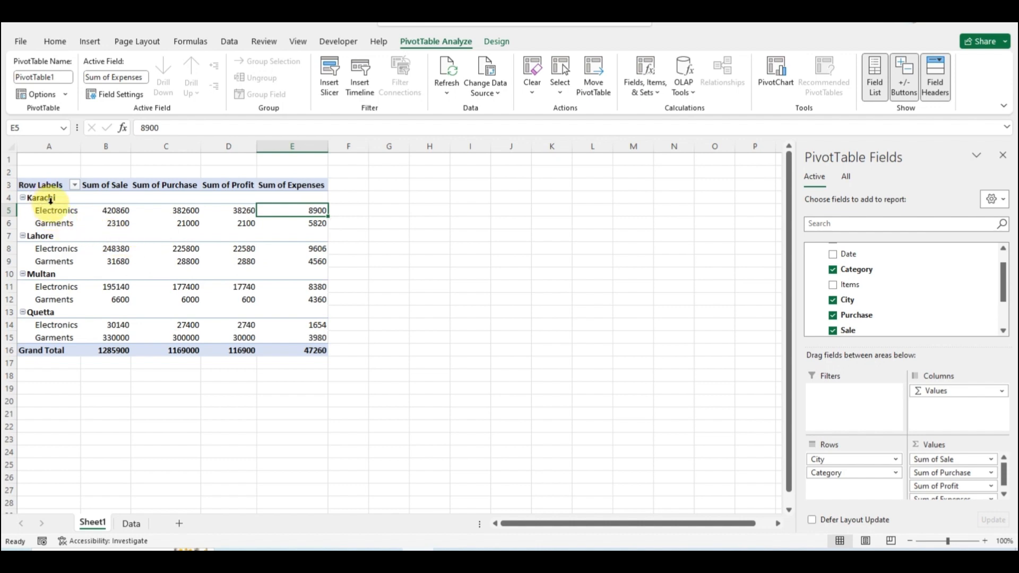
left_click(23, 198)
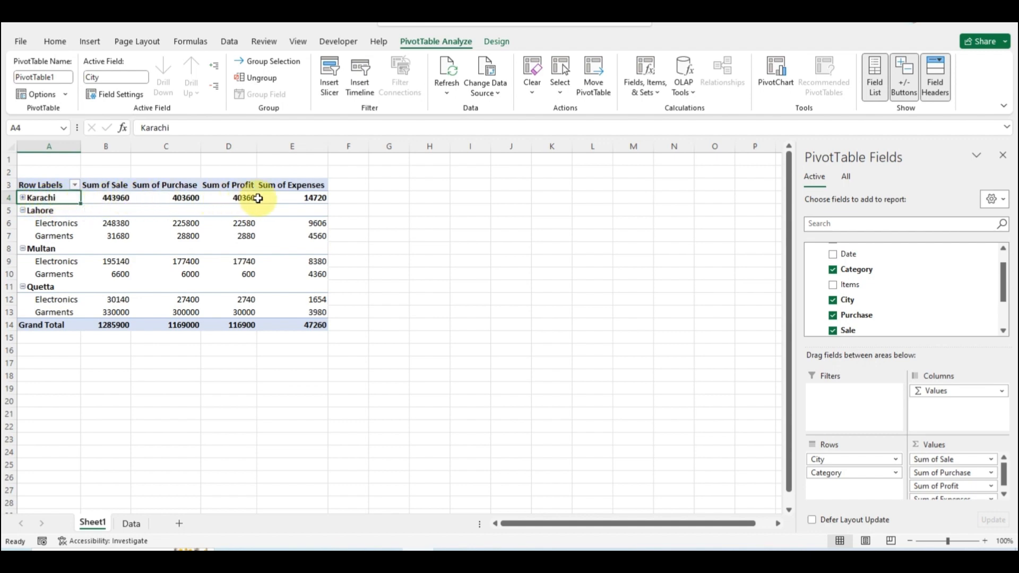
left_click(23, 198)
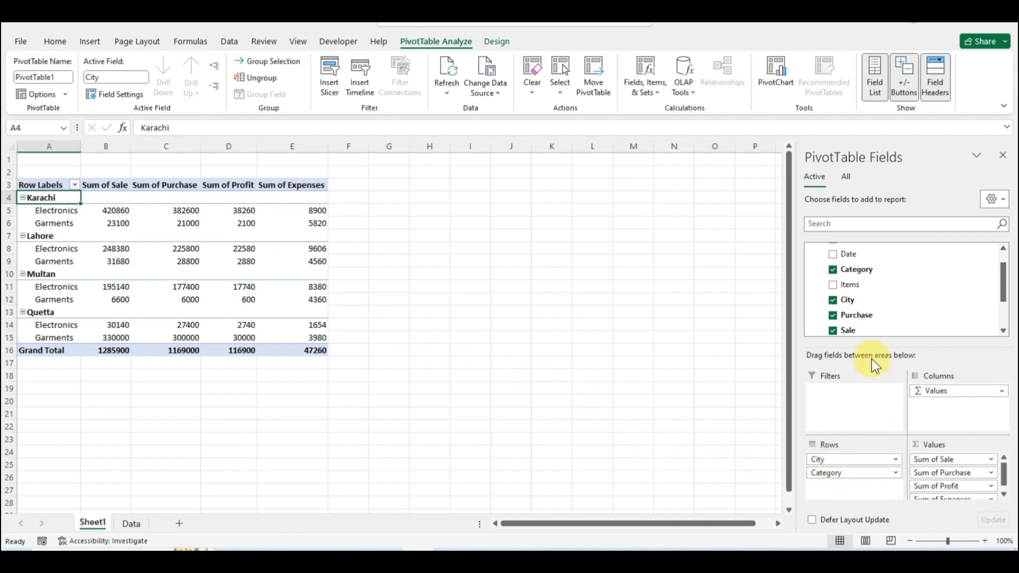
left_click_drag(852, 285, 858, 485)
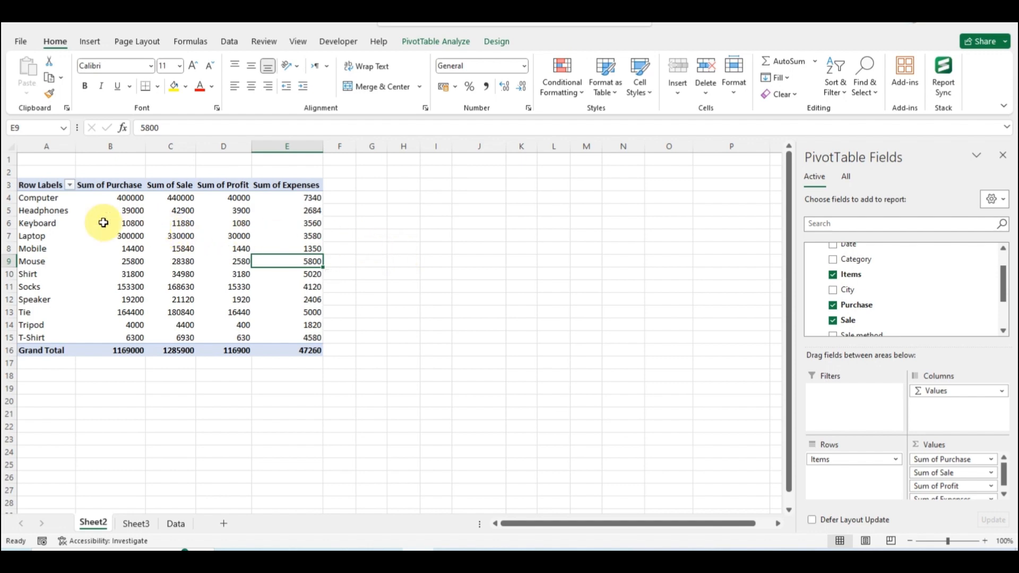
Step: Format the whole pivot table on Sheet2 as Number with 0 decimal places and the 1000 separator
left_click(55, 190)
left_click_drag(54, 191, 291, 346)
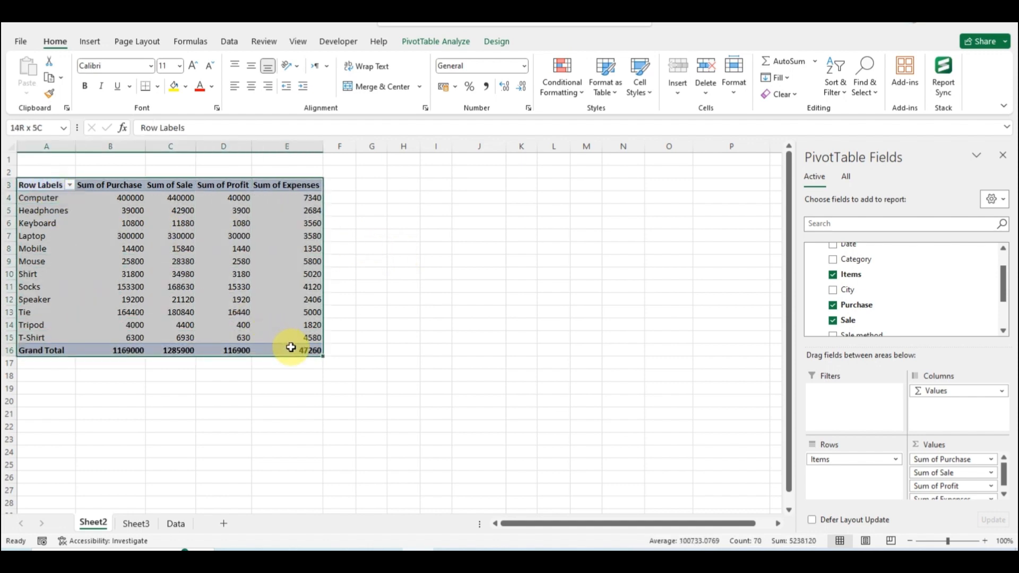
mouse_move(249, 296)
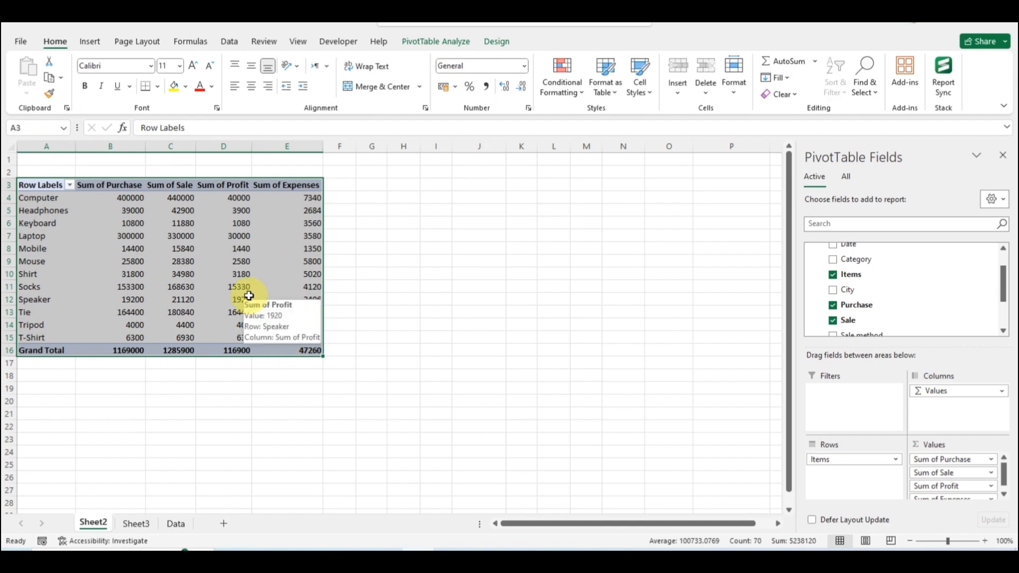
key("ctrl+1")
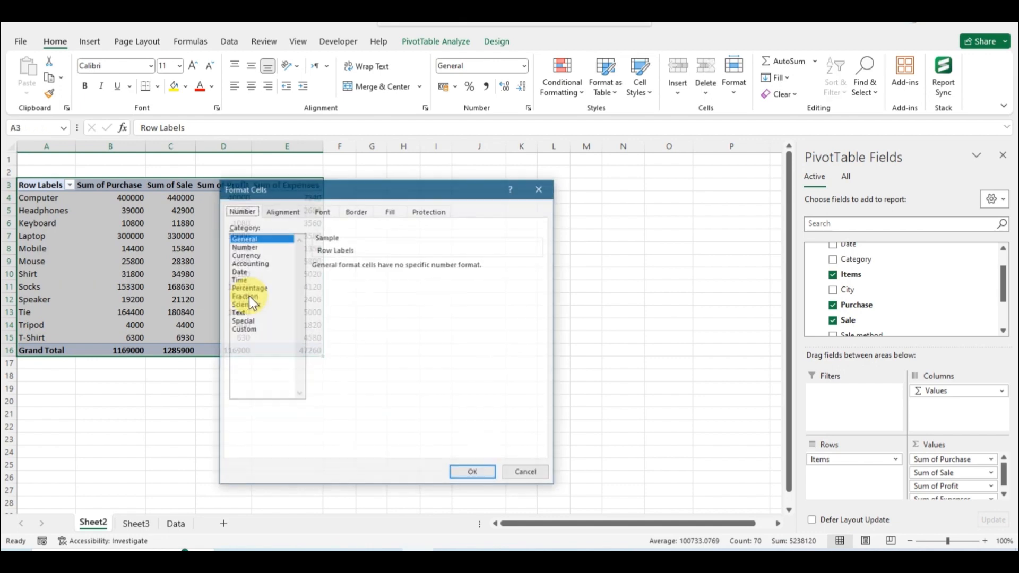
key("Escape")
right_click(223, 236)
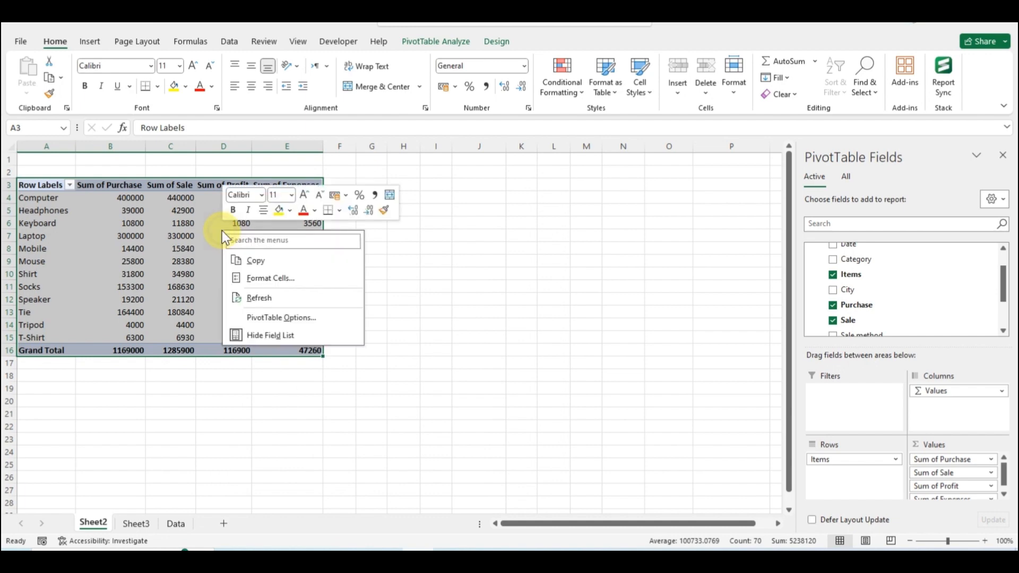
left_click(271, 277)
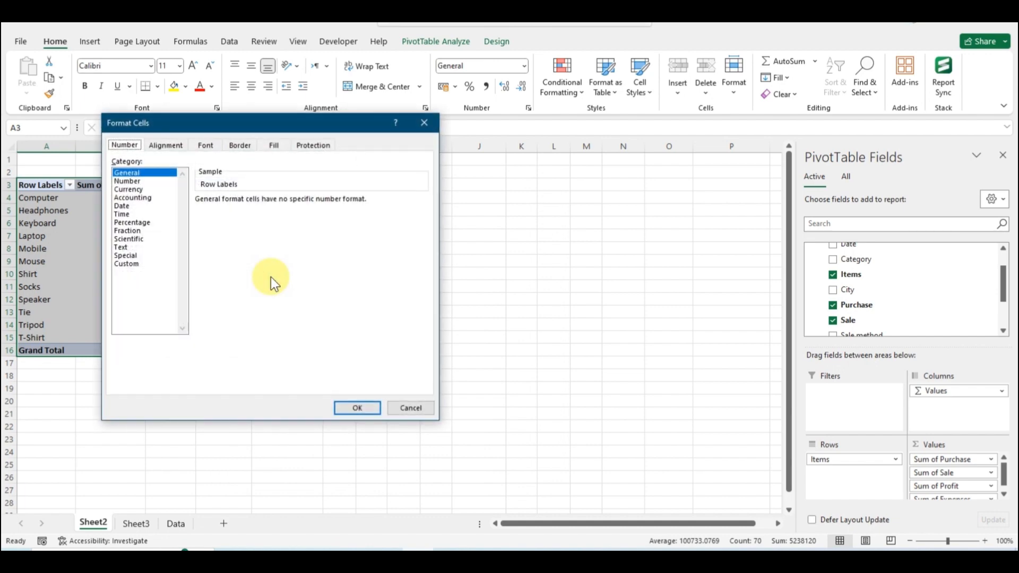
left_click_drag(195, 136, 418, 142)
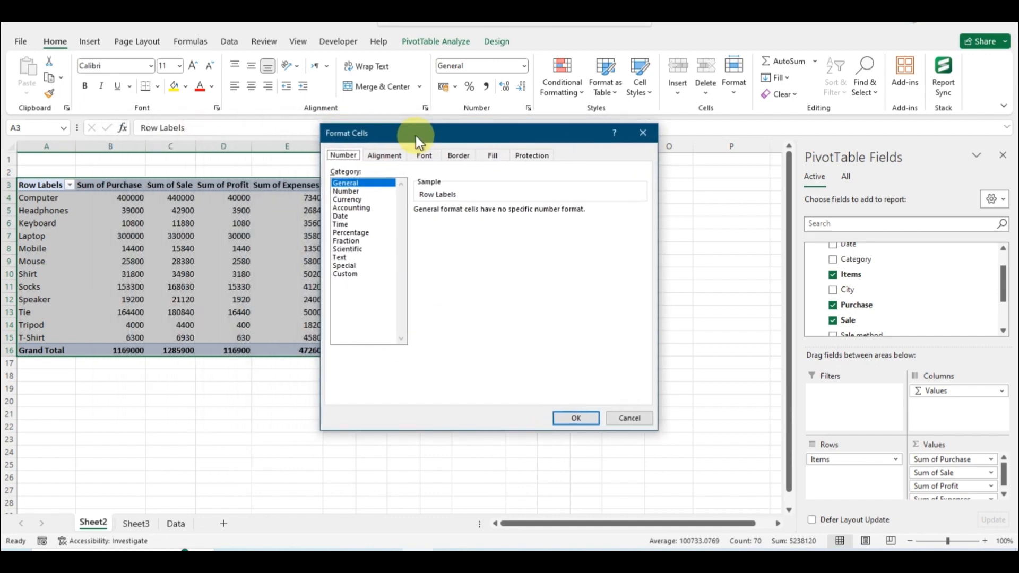
left_click(345, 191)
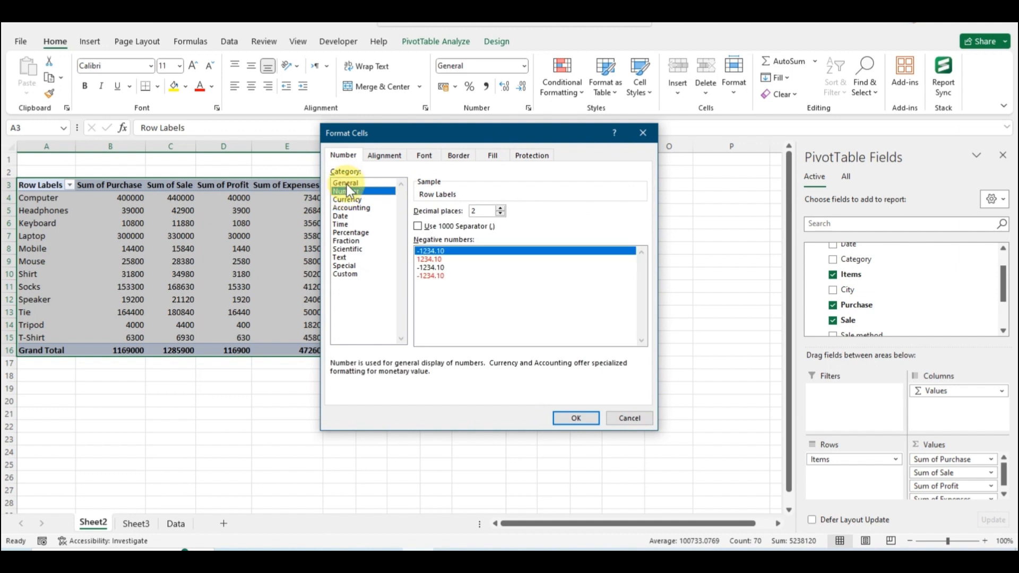
left_click(417, 227)
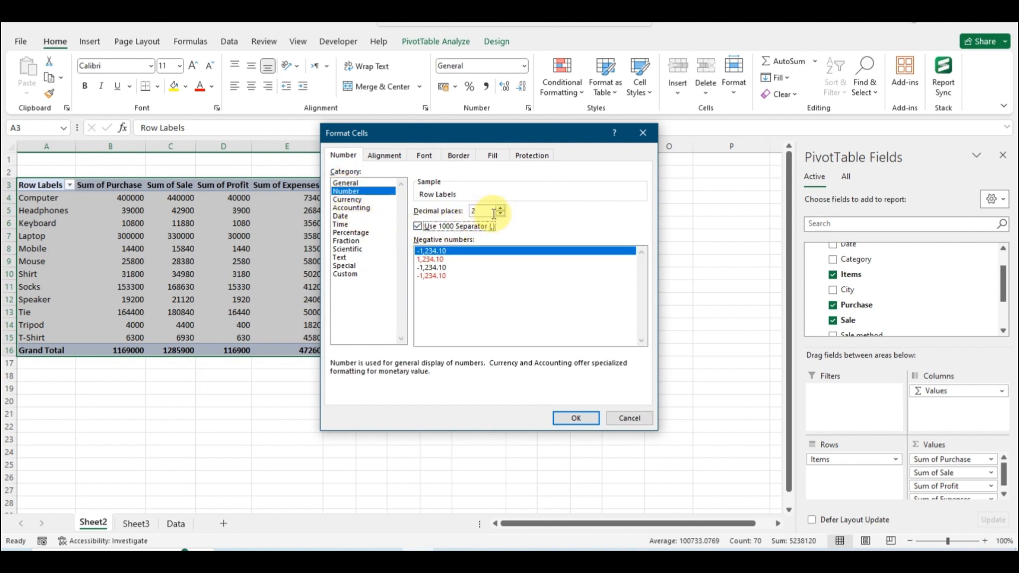
left_click_drag(494, 211, 472, 212)
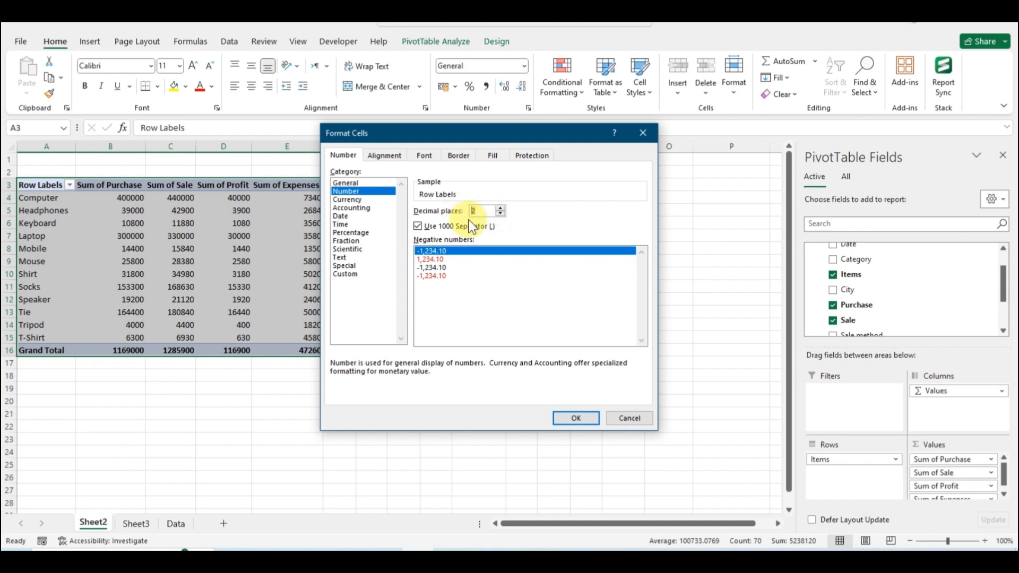
left_click(561, 417)
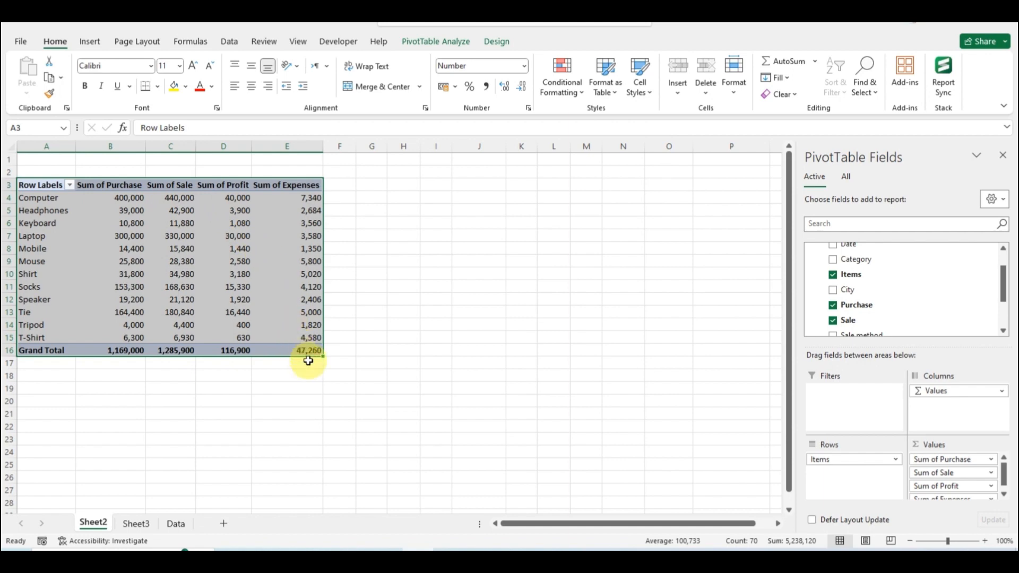
Step: Align the pivot table's cells horizontally to Left (Indent) with an indent of 1 and vertically to Center
right_click(199, 238)
left_click(235, 285)
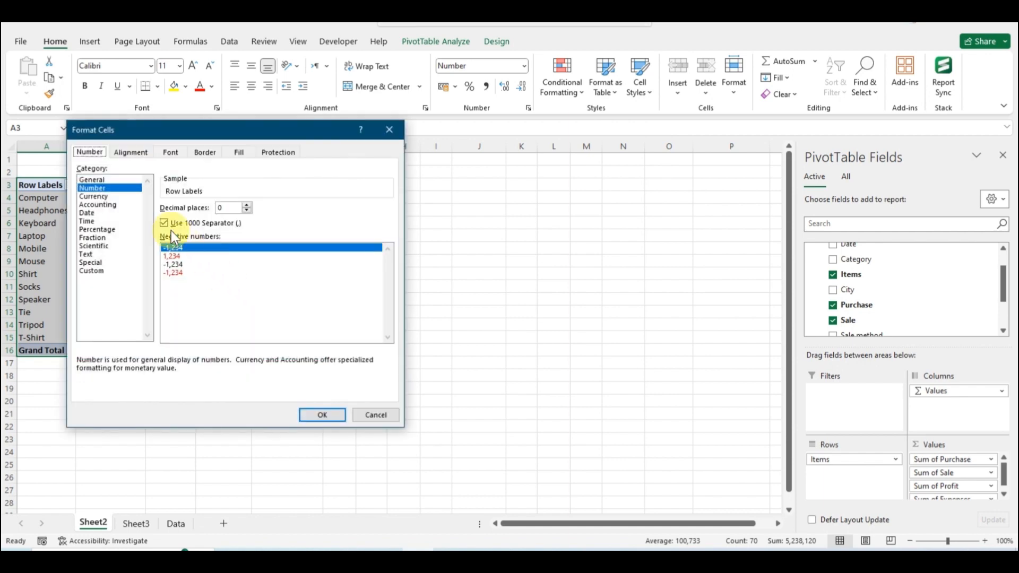
left_click(131, 152)
left_click_drag(171, 129, 406, 150)
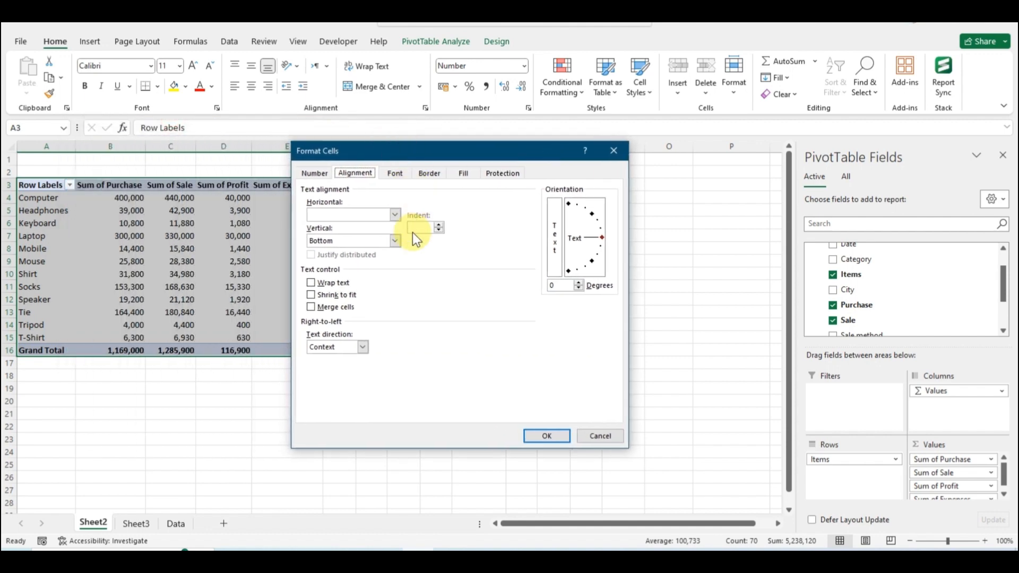
left_click(415, 227)
type("1")
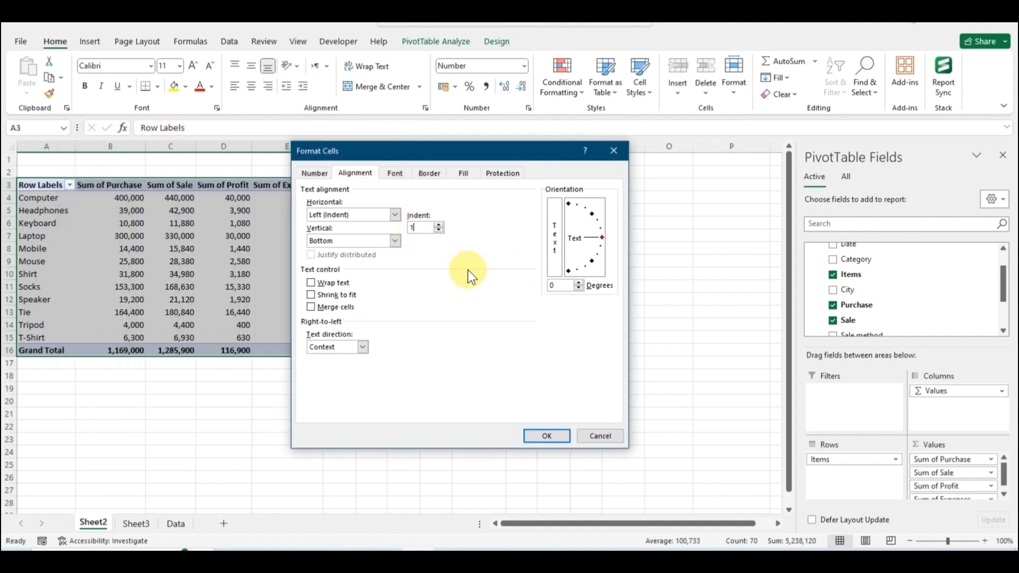
left_click(368, 241)
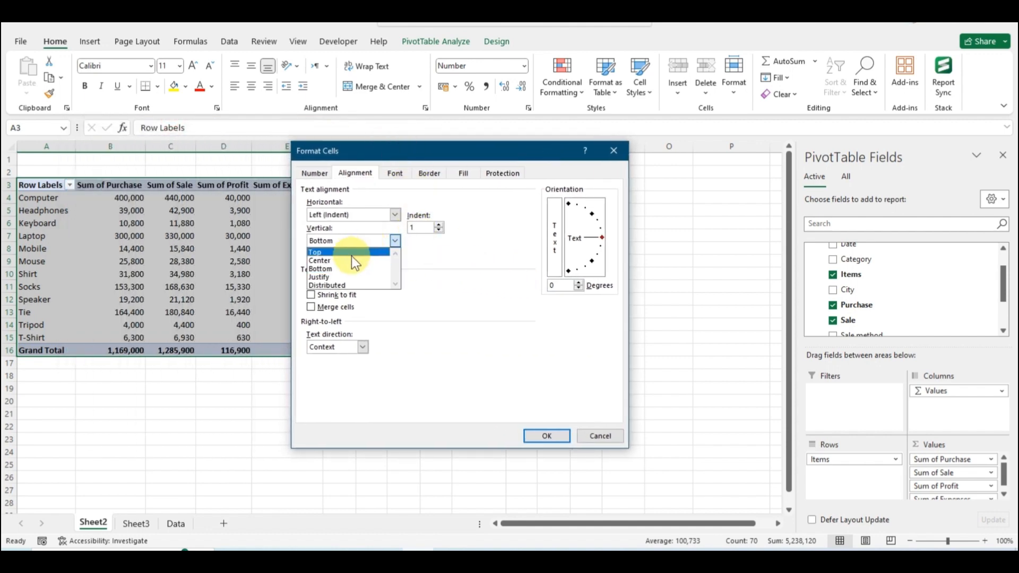
left_click(351, 257)
left_click(544, 435)
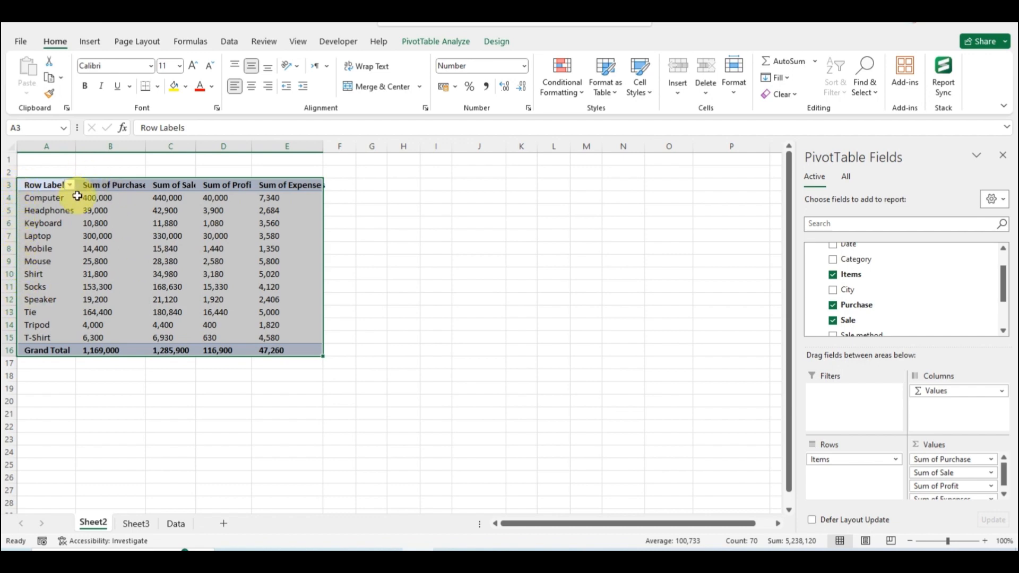
mouse_move(230, 233)
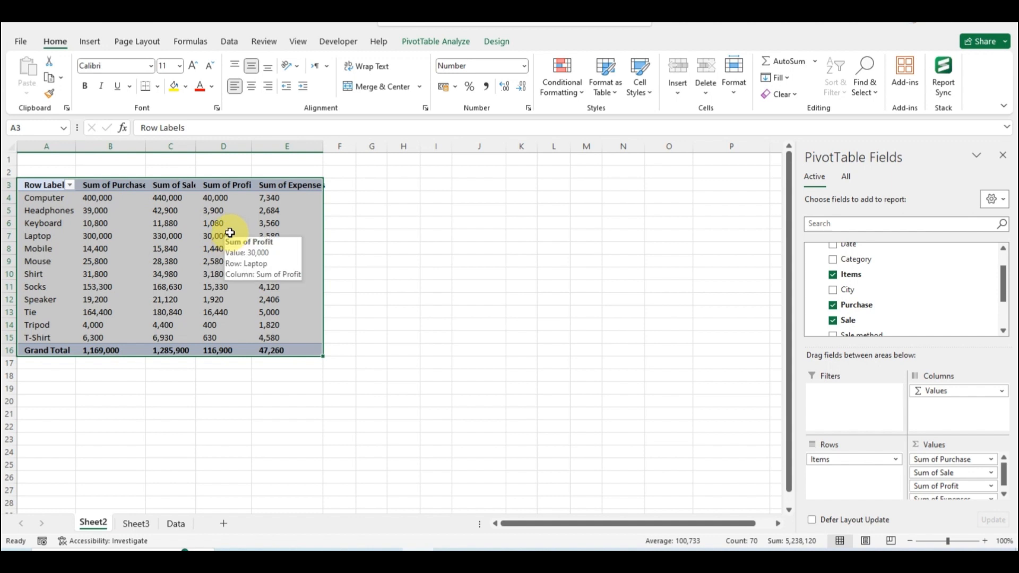
left_click(230, 233)
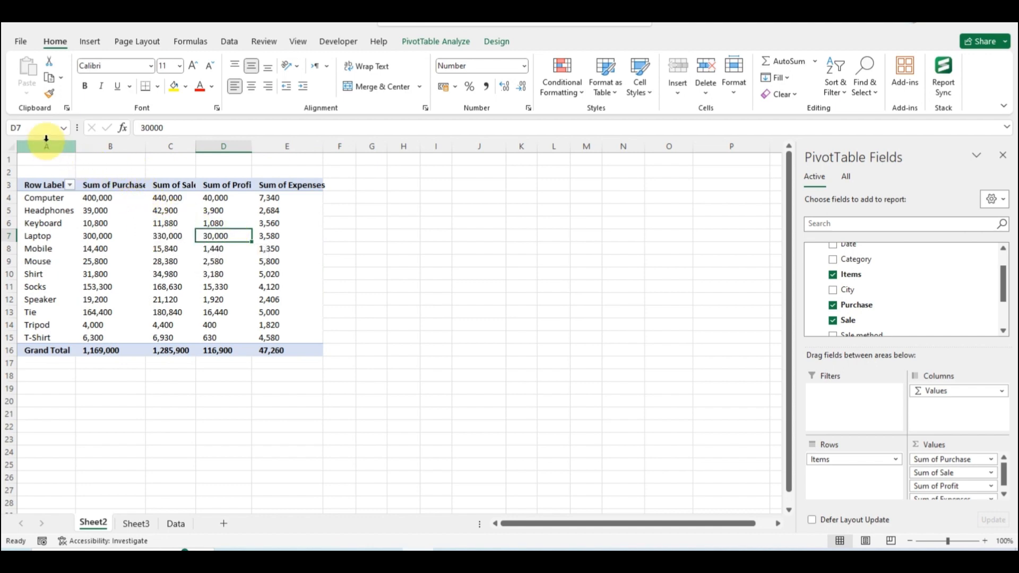
Step: Autofit the widths of columns A to E to their contents
left_click_drag(53, 146, 274, 141)
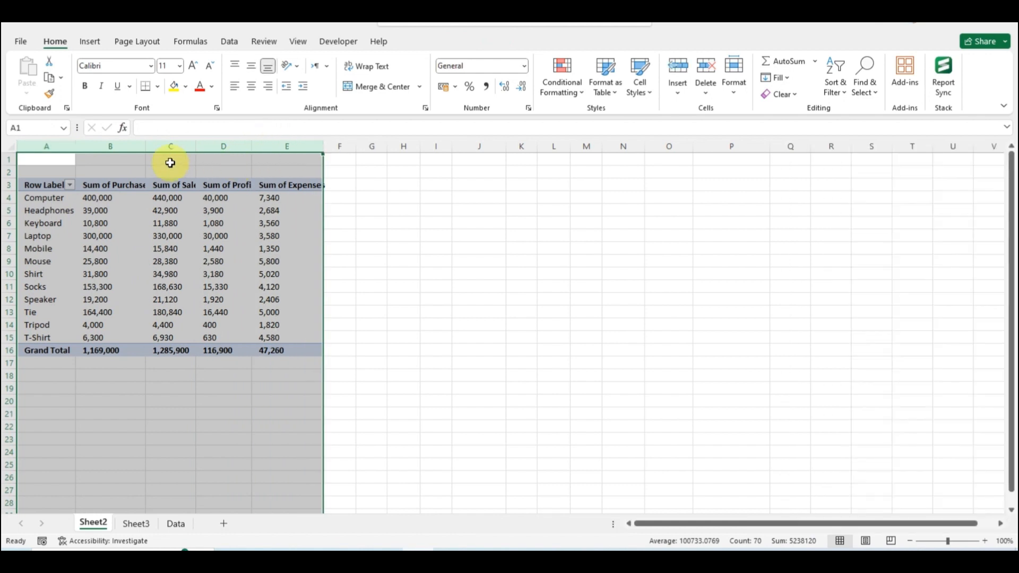
double_click(196, 149)
left_click(196, 236)
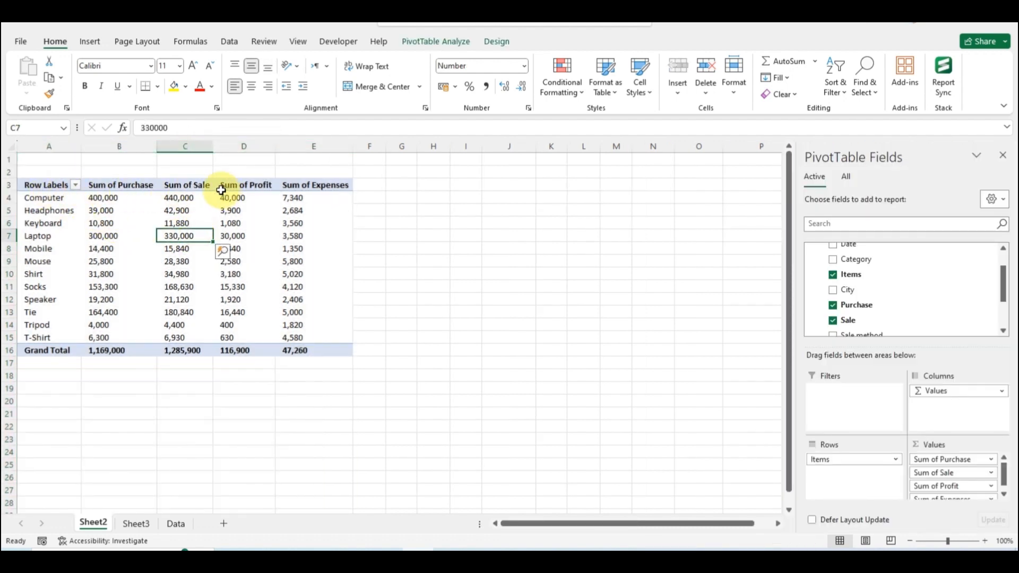
left_click(293, 230)
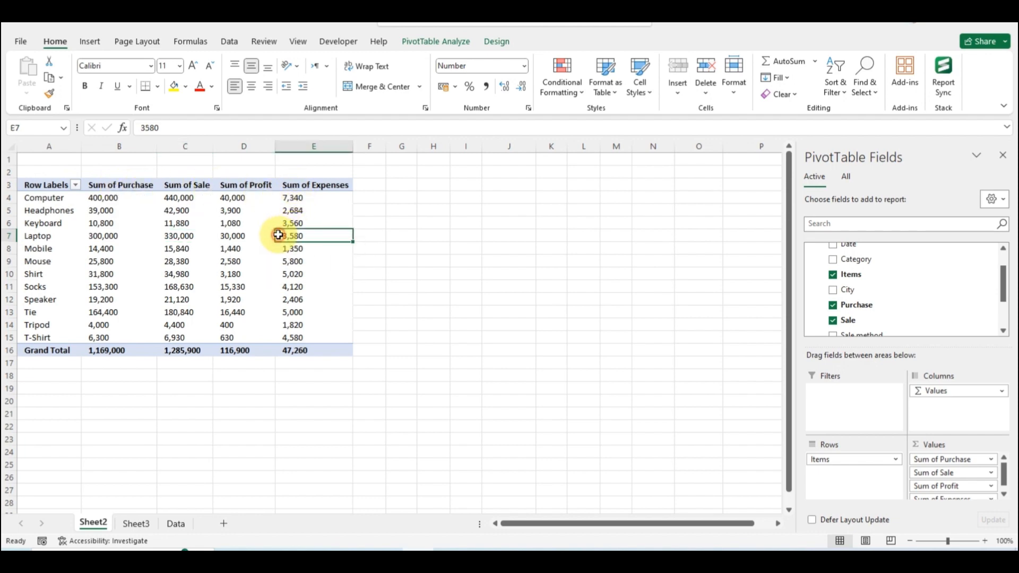
Step: Right-align the purchase, sale, profit and expenses columns, including their headers and grand totals
left_click(110, 186)
left_click_drag(110, 186, 333, 349)
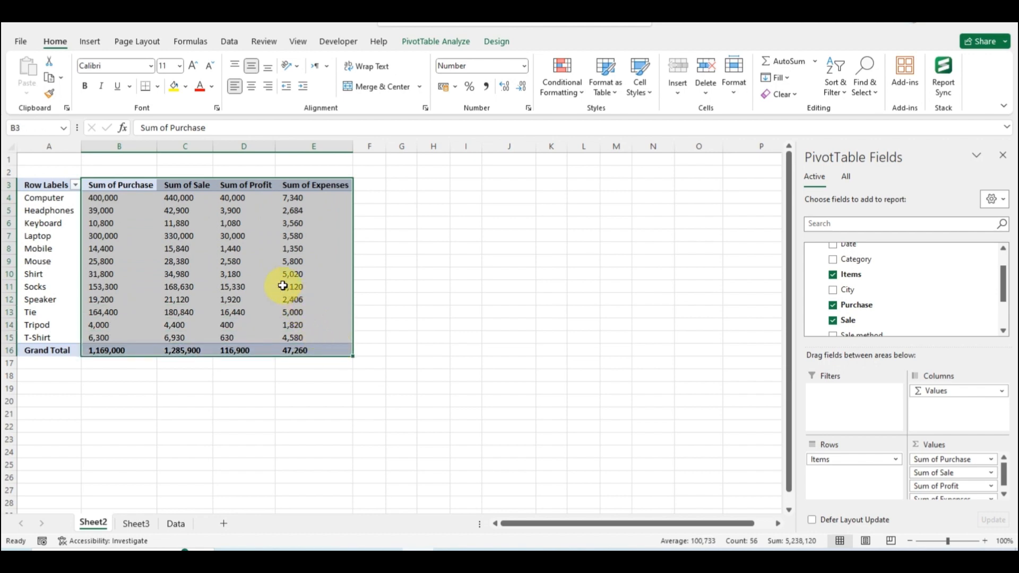
left_click(268, 87)
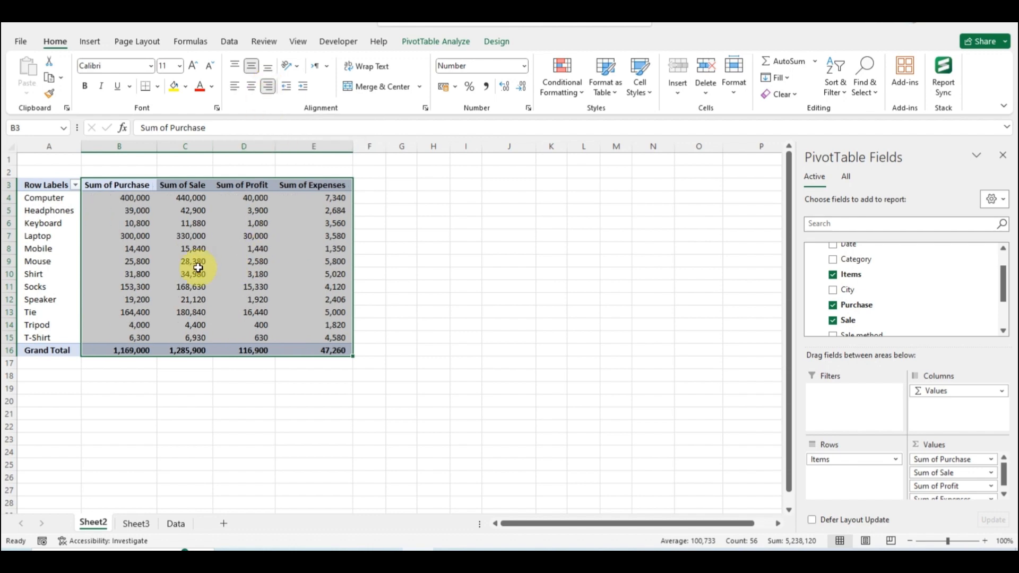
left_click(266, 235)
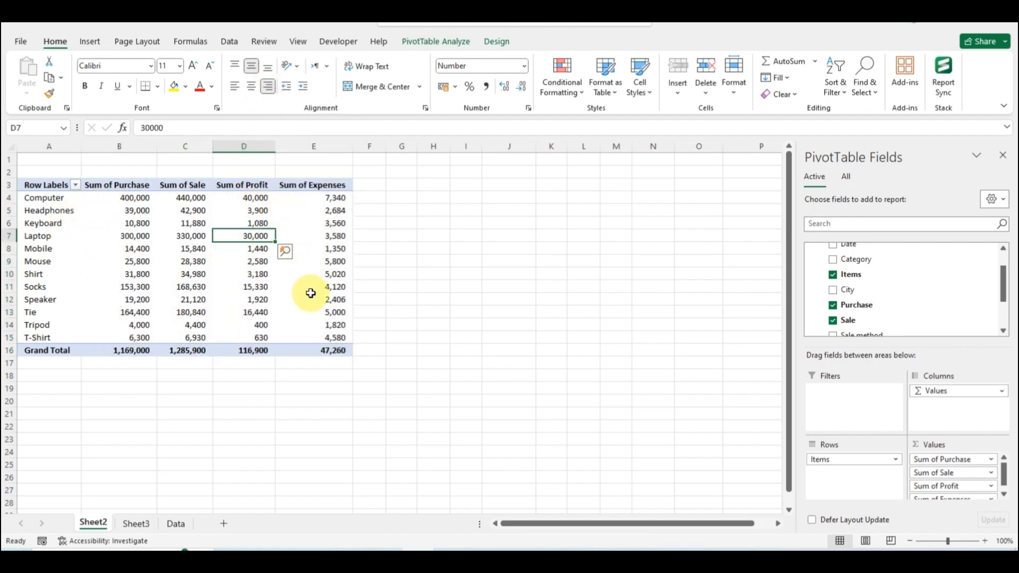
mouse_move(310, 300)
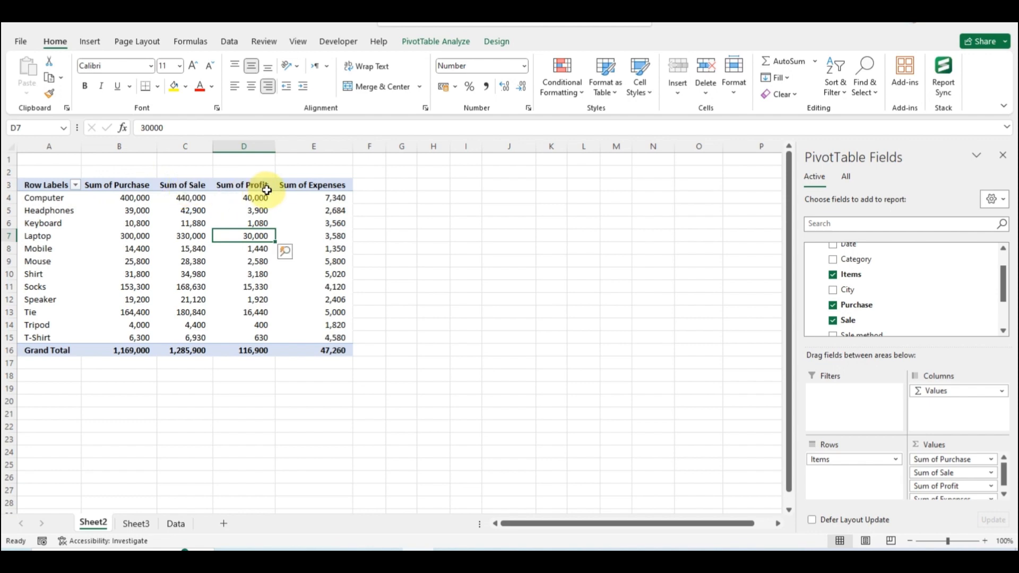
Step: Rename the Sum of Purchase header in cell B3 to Purchase
left_click(126, 186)
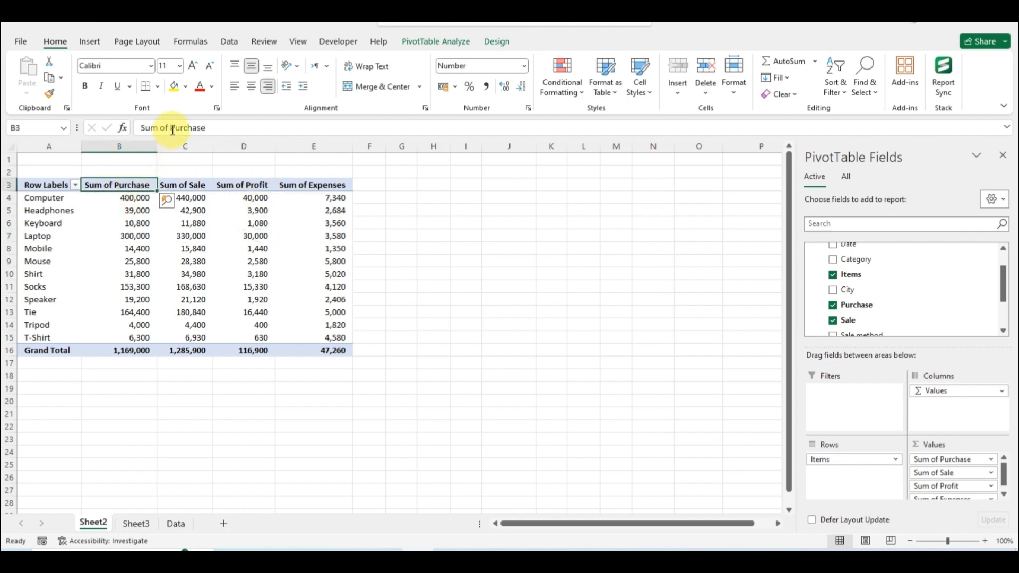
left_click_drag(173, 130, 100, 129)
key("BackSpace")
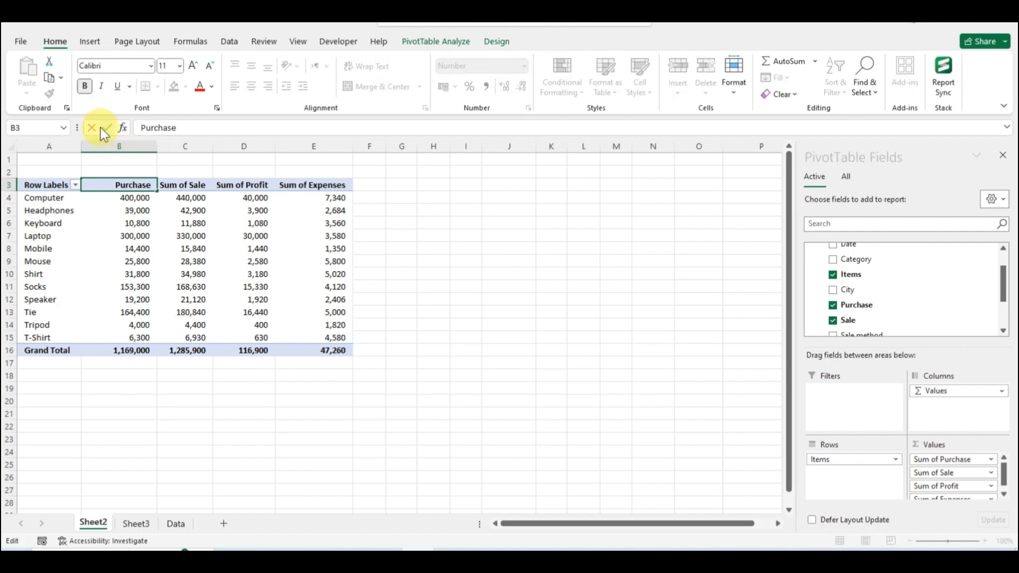
key("Return")
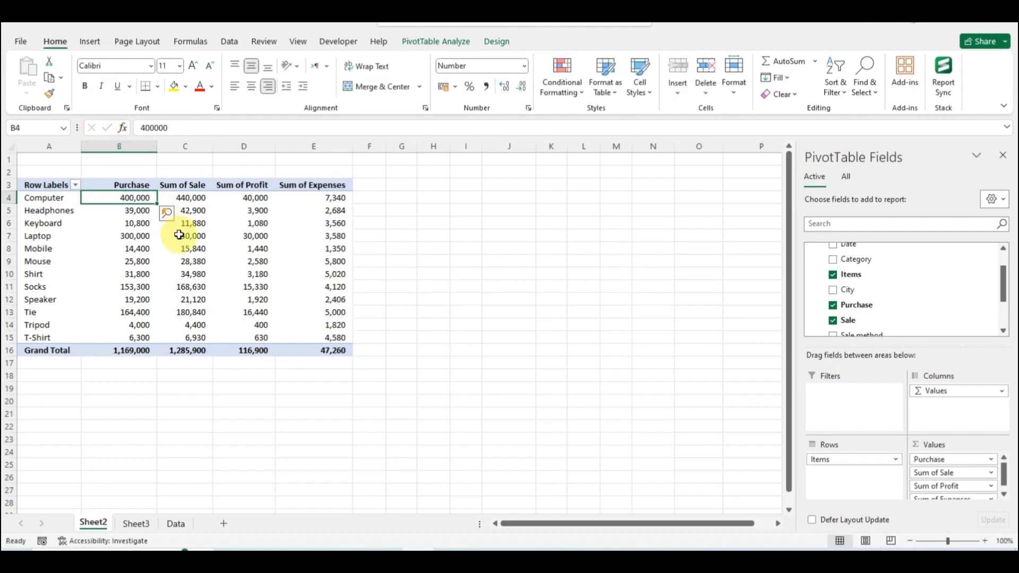
left_click(313, 286)
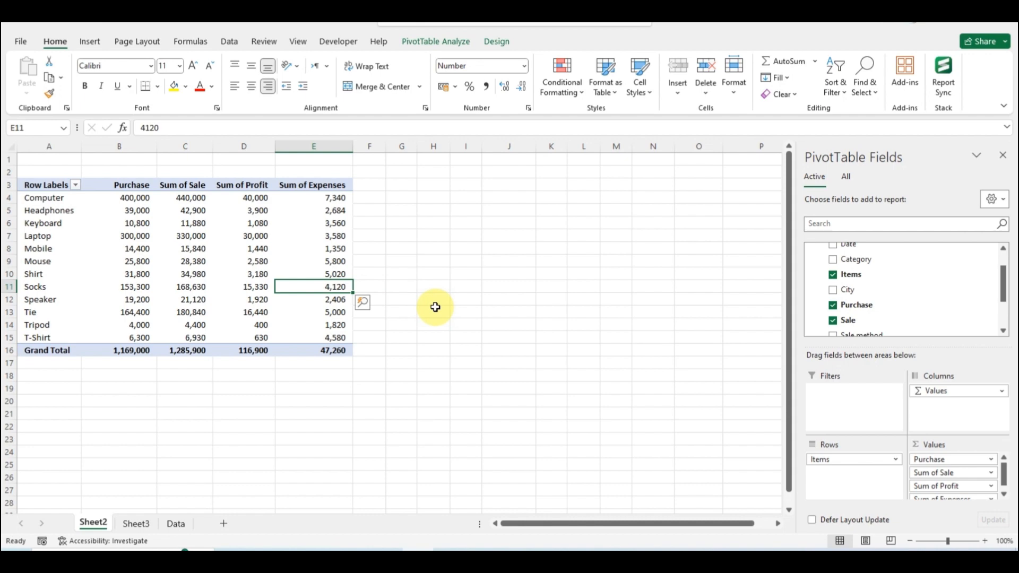
Step: Look through the source table down to its last rows on the Data sheet and return to Sheet2
left_click(187, 525)
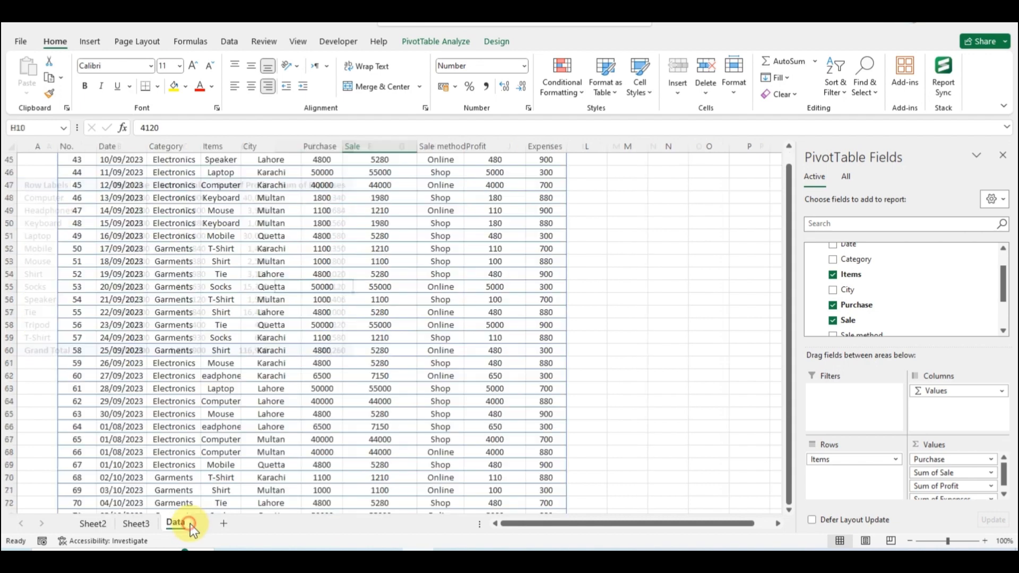
scroll(392, 387, "down", 5)
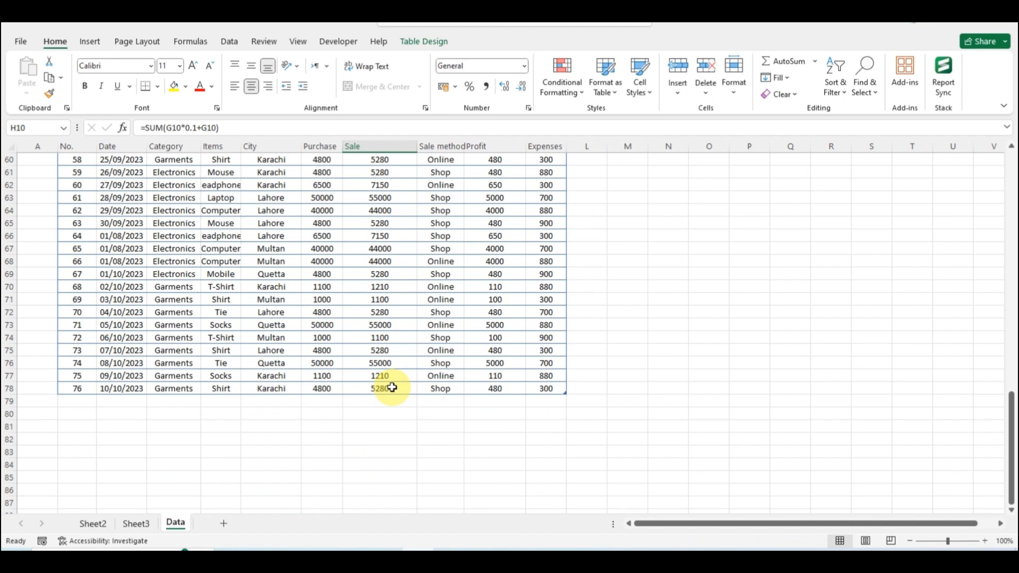
left_click(94, 523)
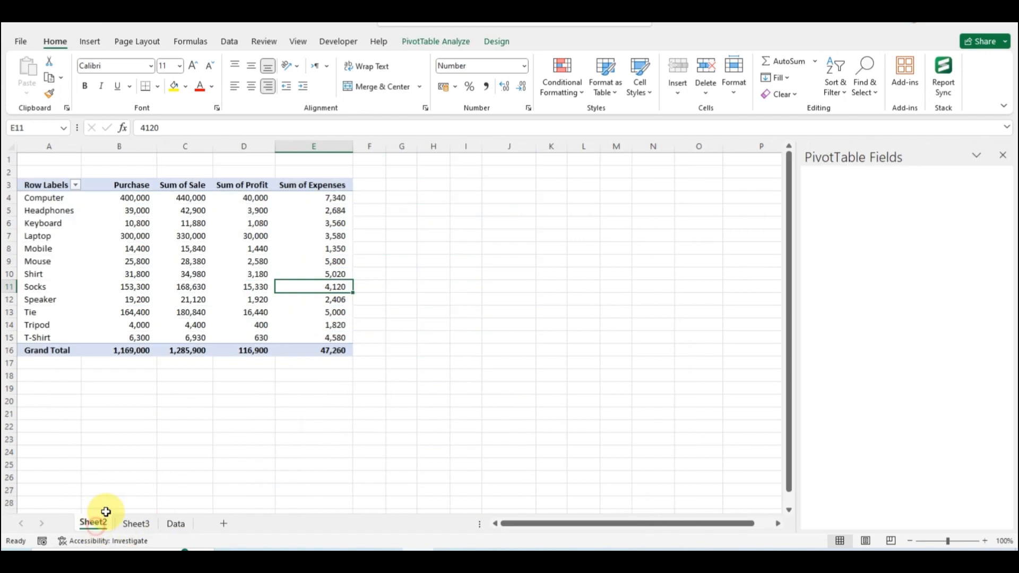
Step: Refresh the Sheet2 pivot table from its source data
left_click(437, 41)
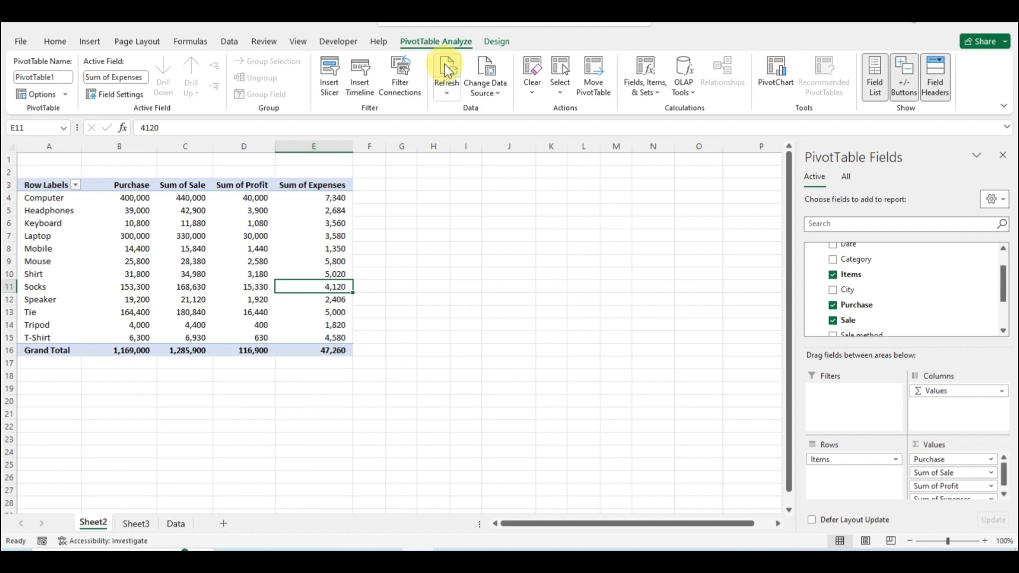
left_click(446, 69)
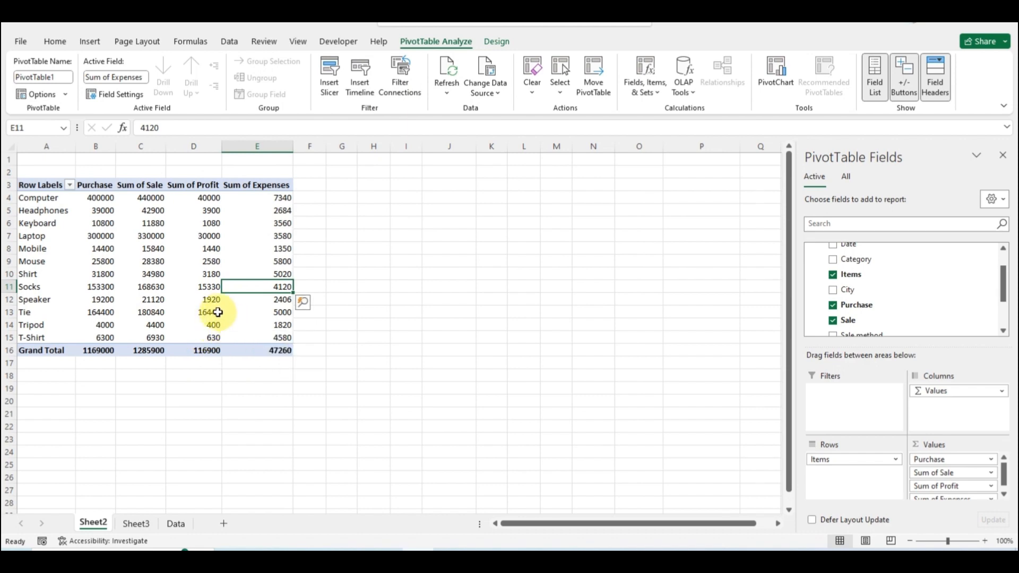
mouse_move(213, 300)
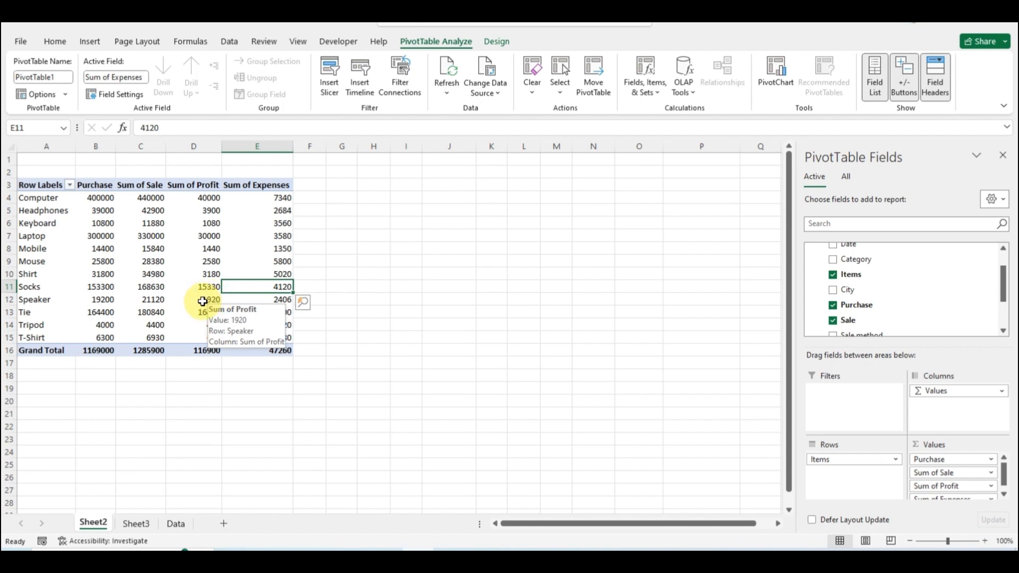
Step: In the PivotTable options, turn off autofitting column widths on update and turn on preserving cell formatting on update
left_click(32, 187)
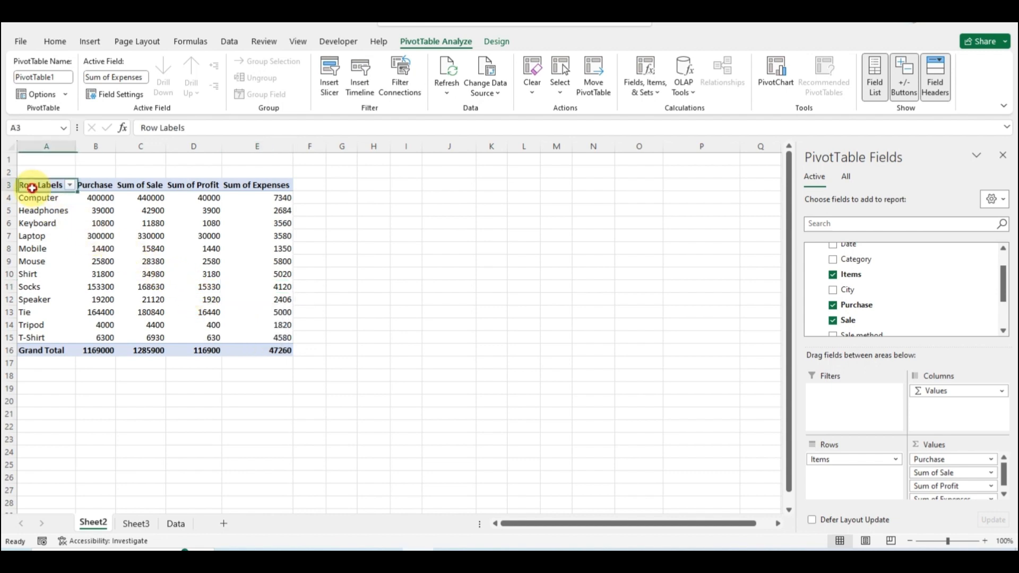
right_click(209, 260)
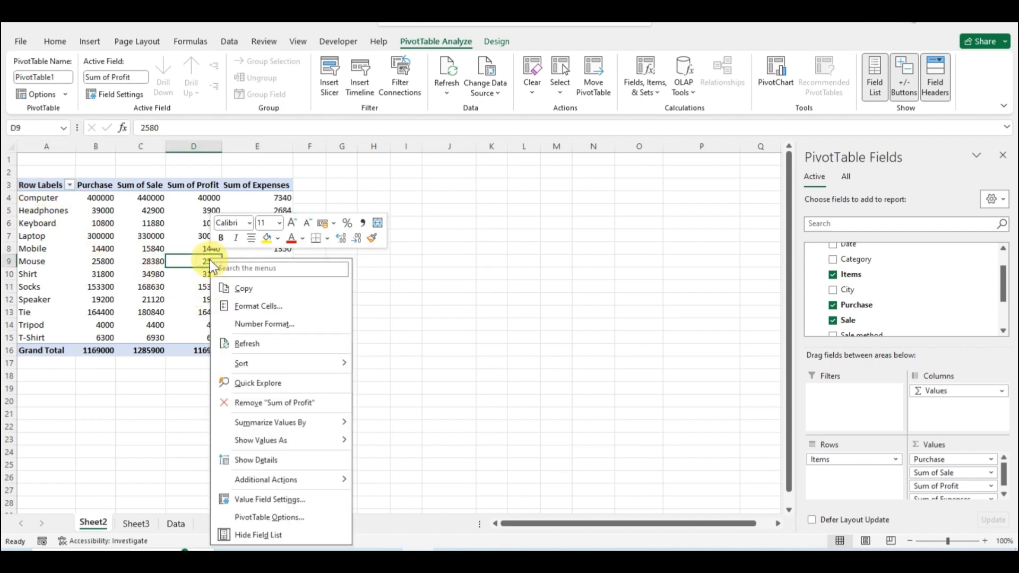
left_click(282, 517)
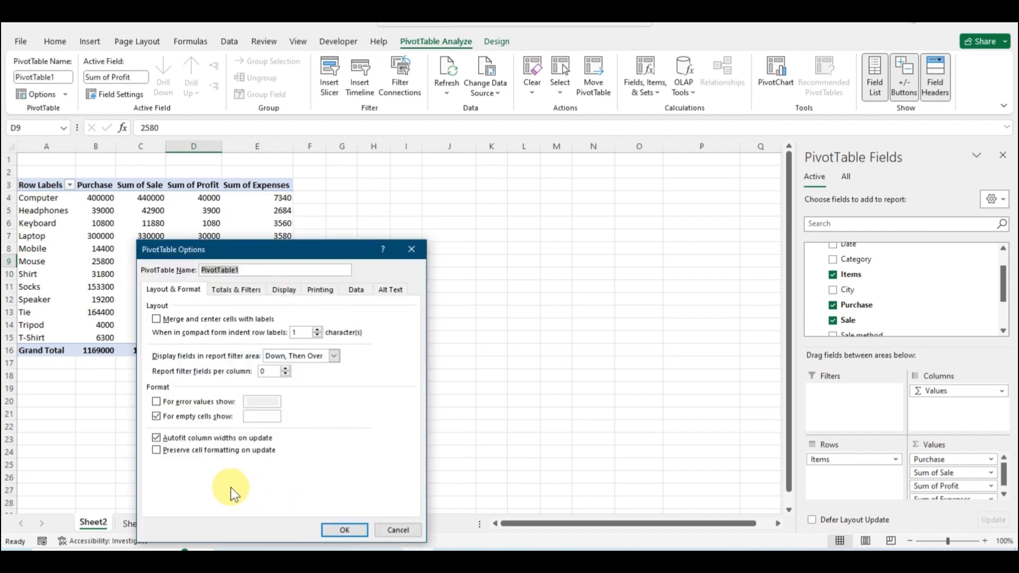
left_click_drag(262, 249, 300, 176)
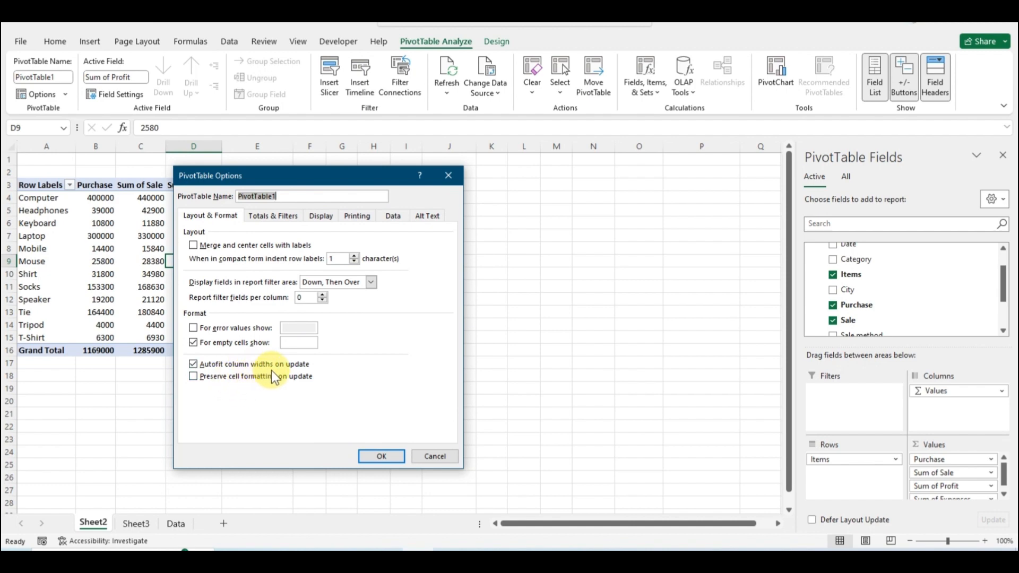
left_click(228, 365)
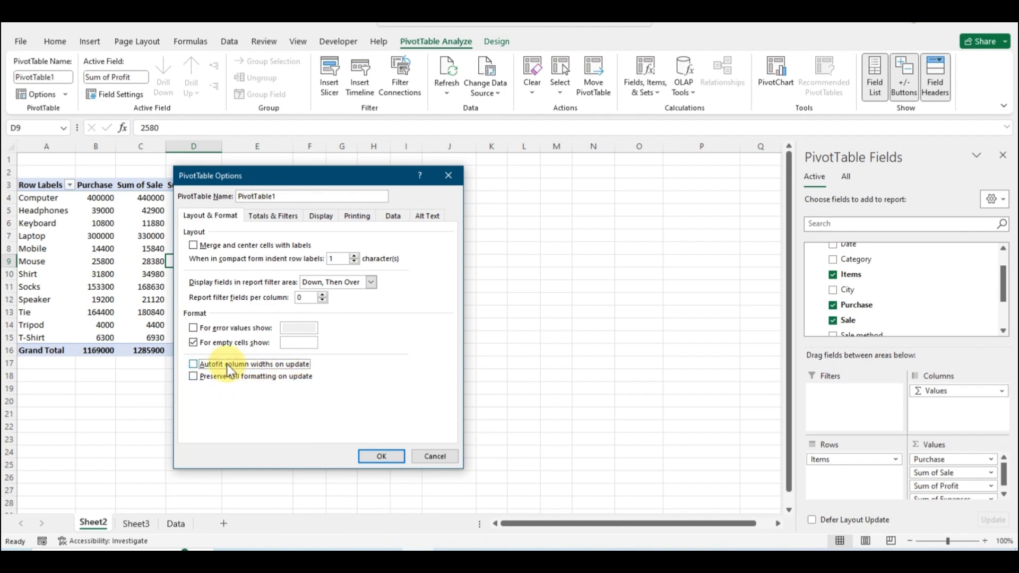
left_click(195, 378)
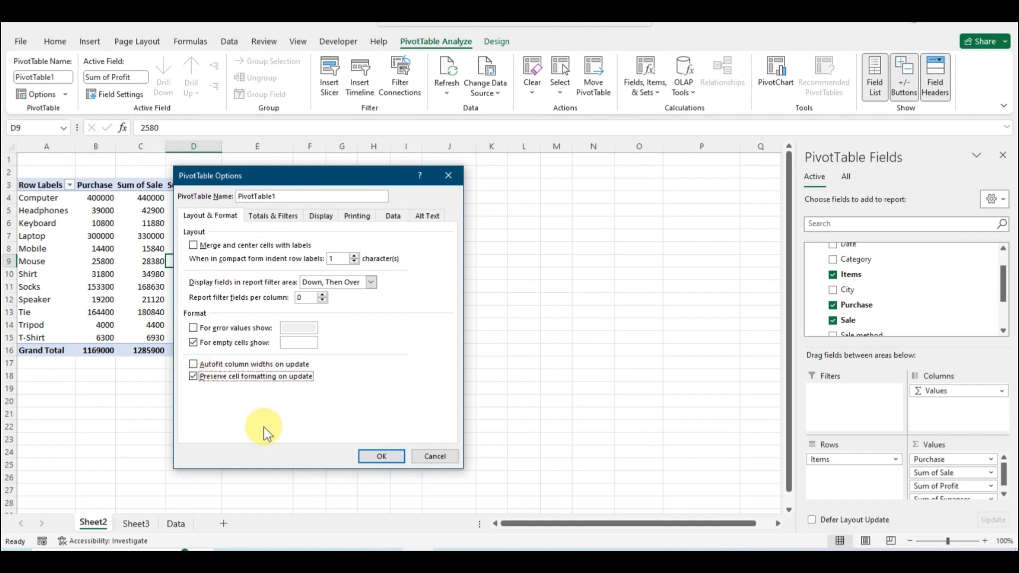
left_click(357, 458)
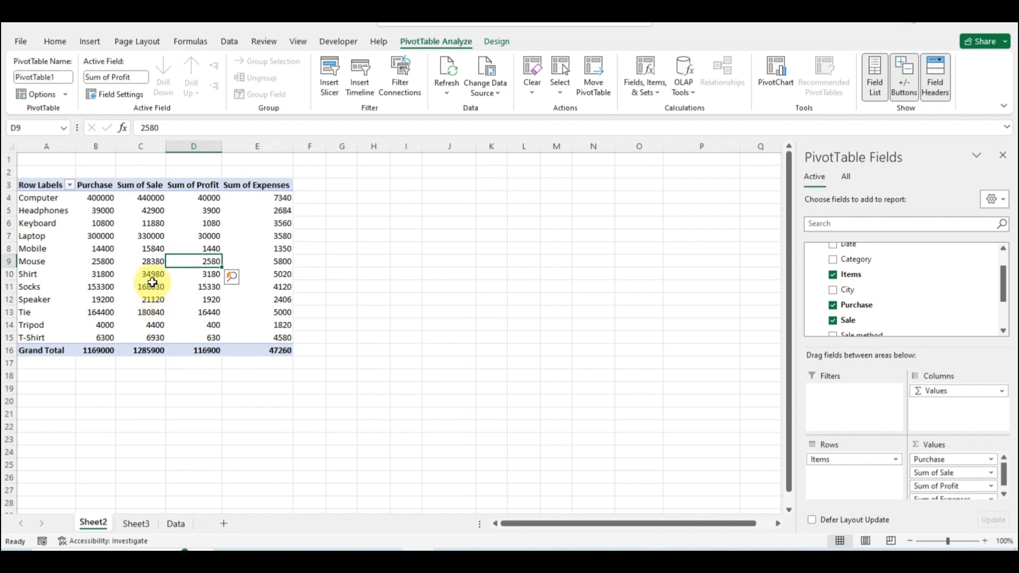
Step: Format the whole pivot table as numbers with thousands separators and no decimals, left-aligned with indent 1 and vertically centred
left_click(38, 185)
key("ctrl+a")
key("ctrl+1")
left_click(78, 215)
left_click(125, 246)
left_click(92, 176)
left_click(91, 216)
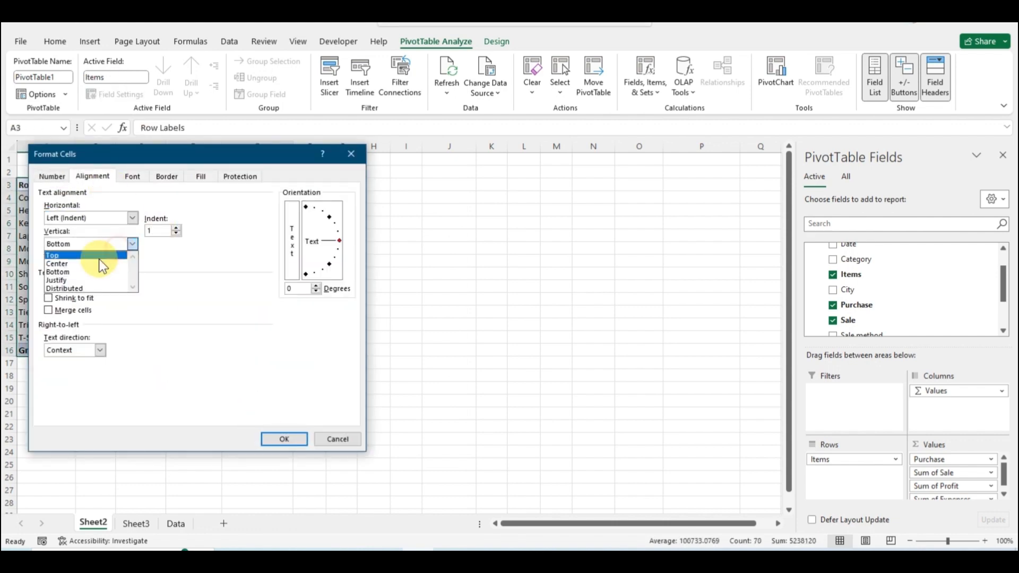
left_click(101, 258)
left_click(282, 437)
Step: Autofit columns A to E and right-align the purchase, sale, profit and expenses columns, including headers and grand totals
left_click_drag(47, 146, 235, 144)
double_click(76, 146)
left_click(285, 312)
left_click_drag(105, 185, 285, 350)
left_click(268, 86)
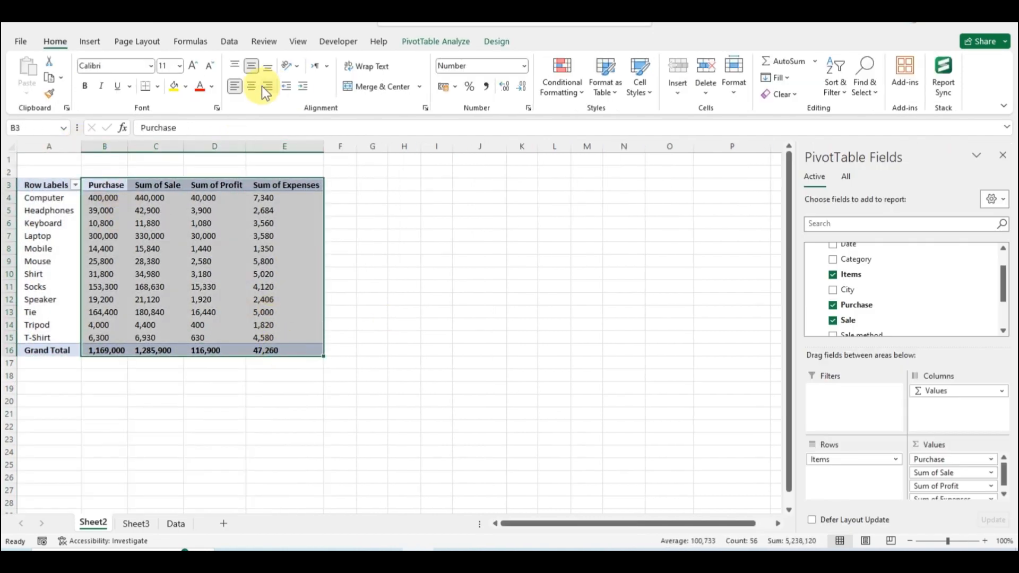
Step: Refresh the reformatted pivot table again to test the preserve-formatting setting
left_click(284, 274)
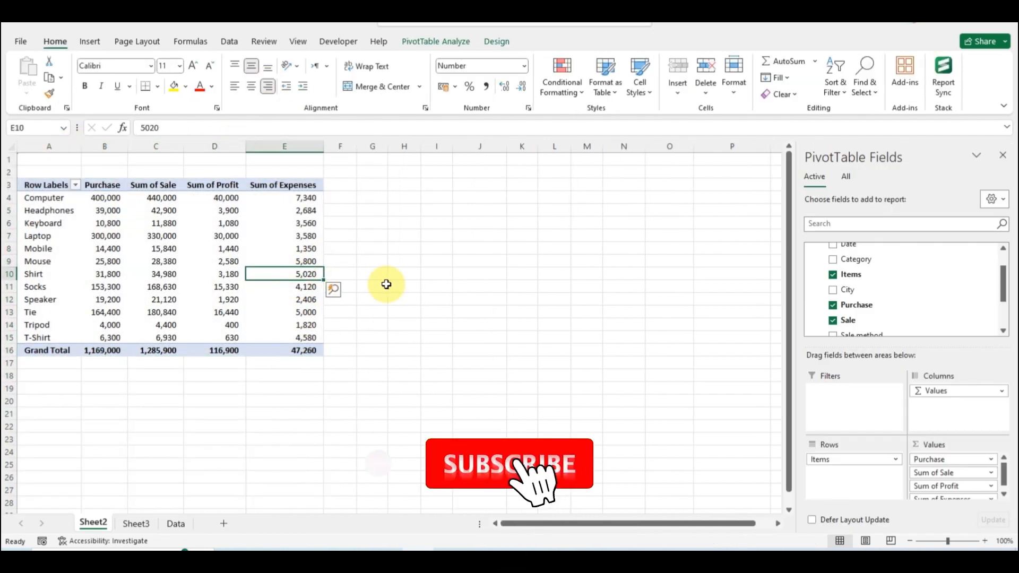
left_click(436, 42)
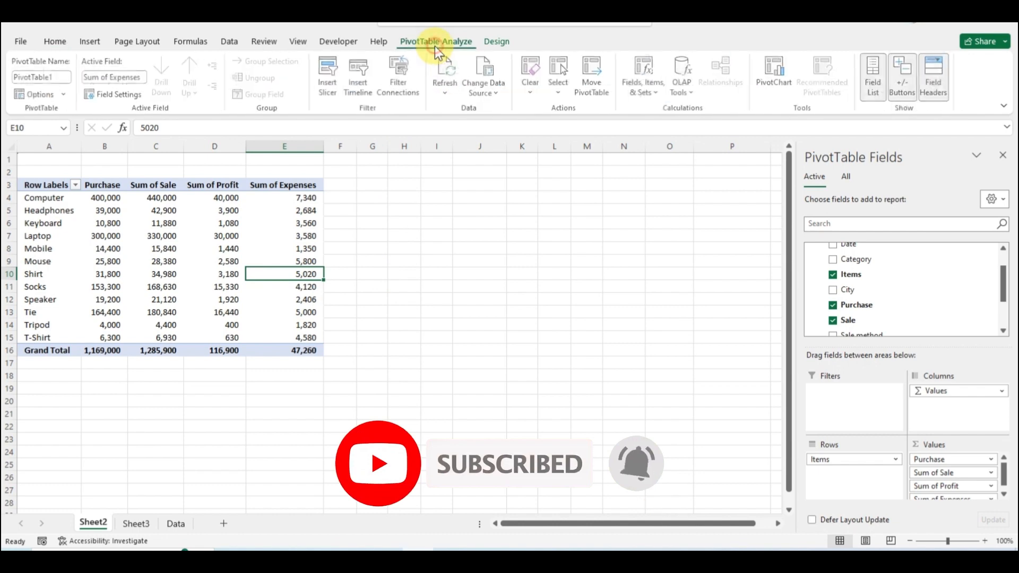
left_click(446, 67)
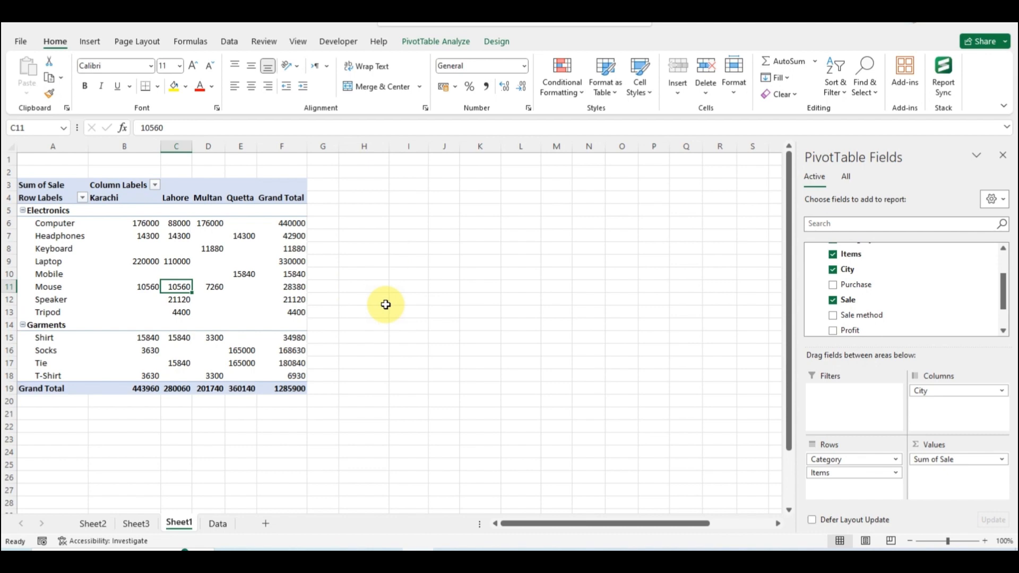
Step: Set the grand totals of the Sheet1 pivot table to on for columns only
left_click_drag(284, 197, 292, 388)
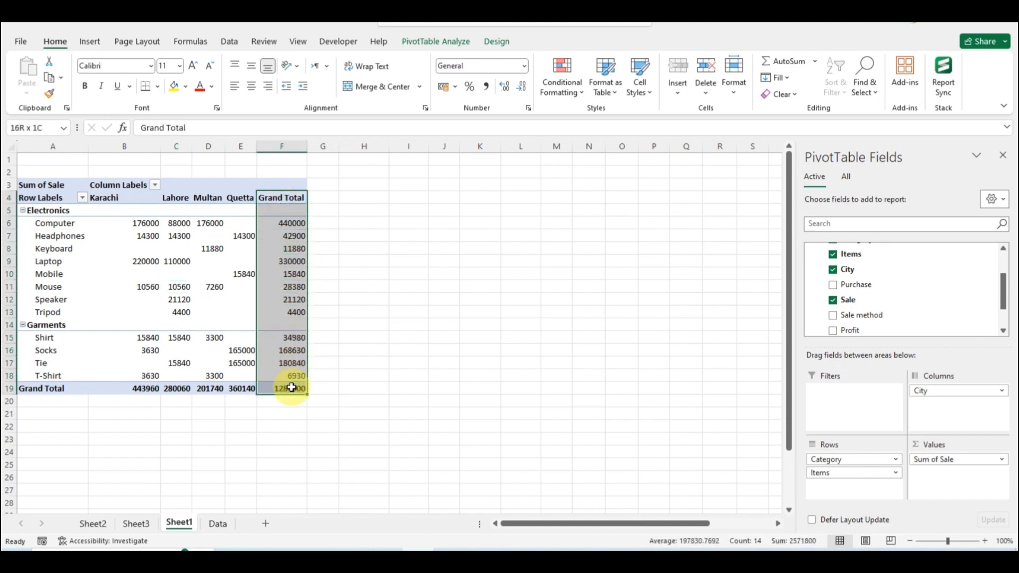
left_click_drag(62, 388, 237, 389)
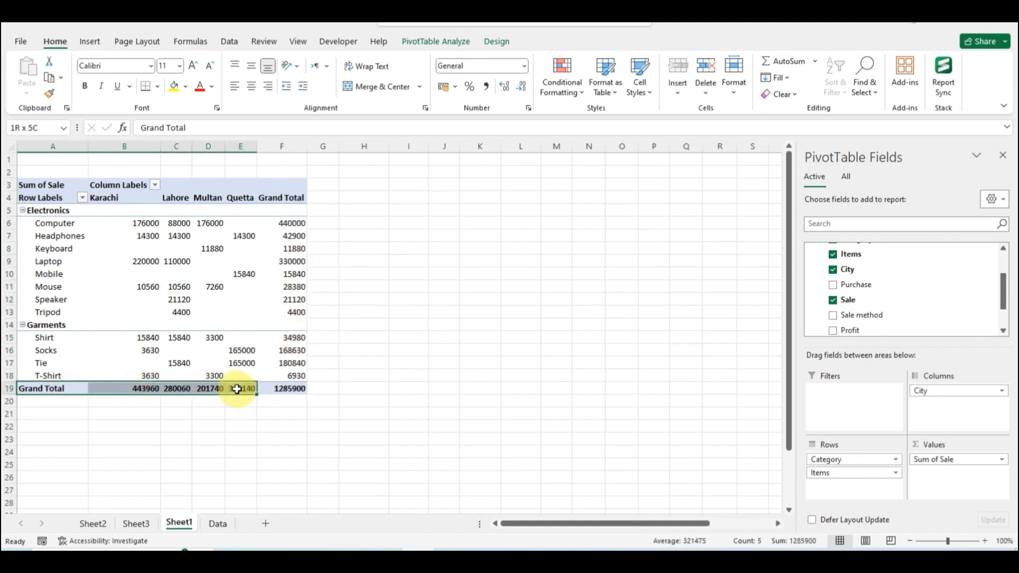
left_click(237, 297)
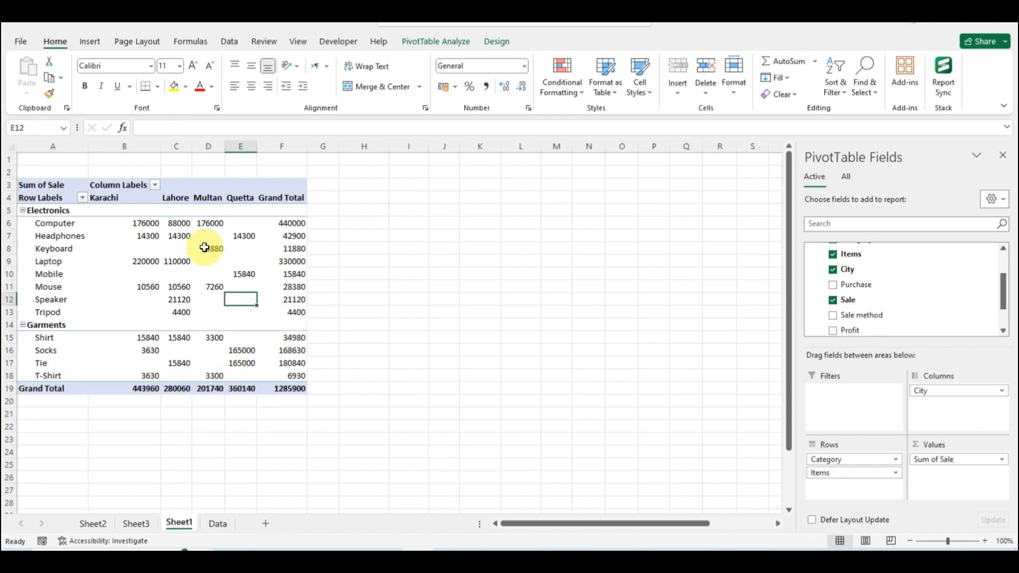
left_click(492, 44)
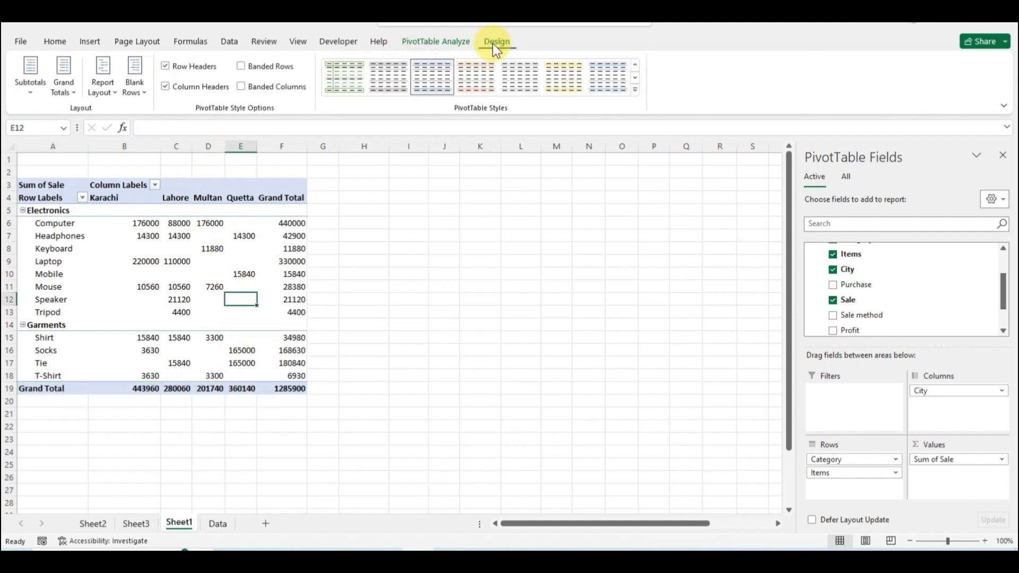
left_click(72, 91)
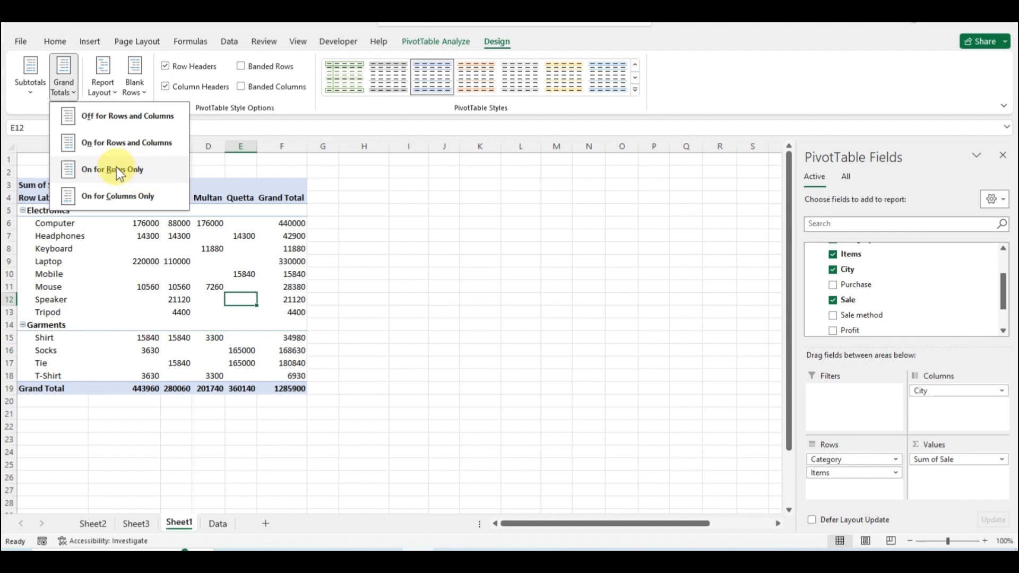
left_click(129, 201)
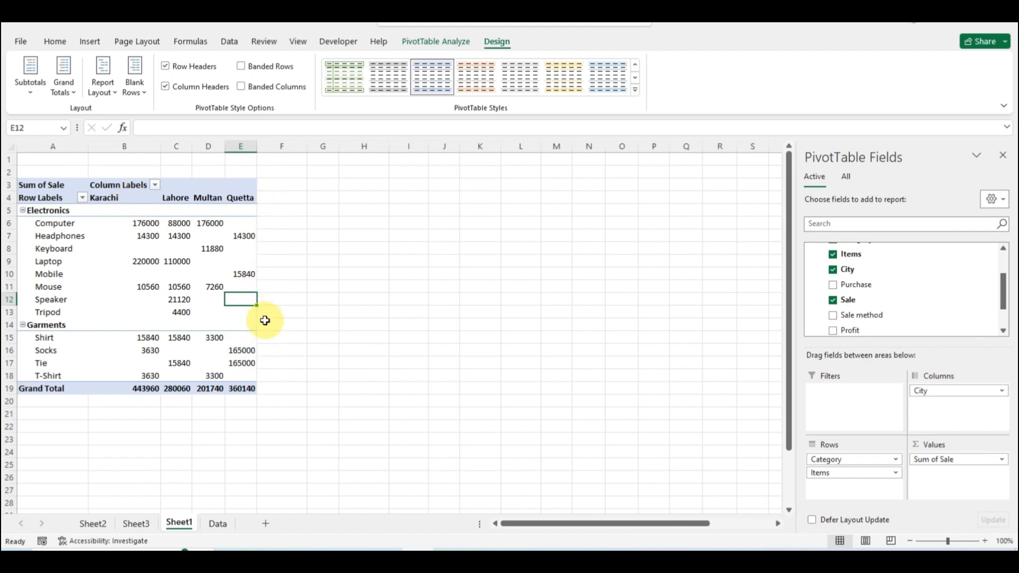
Step: Insert a blank line after each category group in the Sheet1 pivot table
left_click(150, 289)
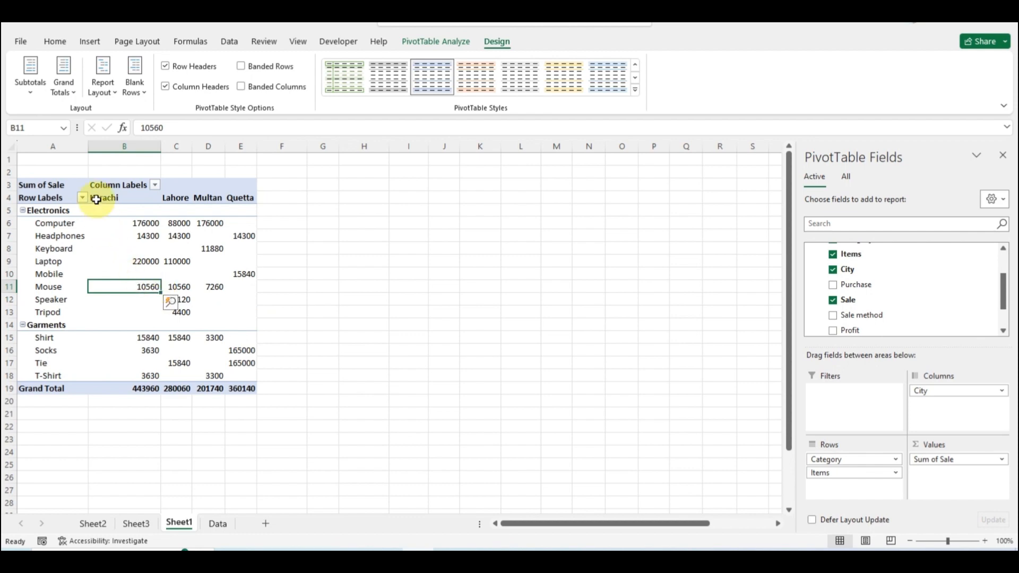
key("Up")
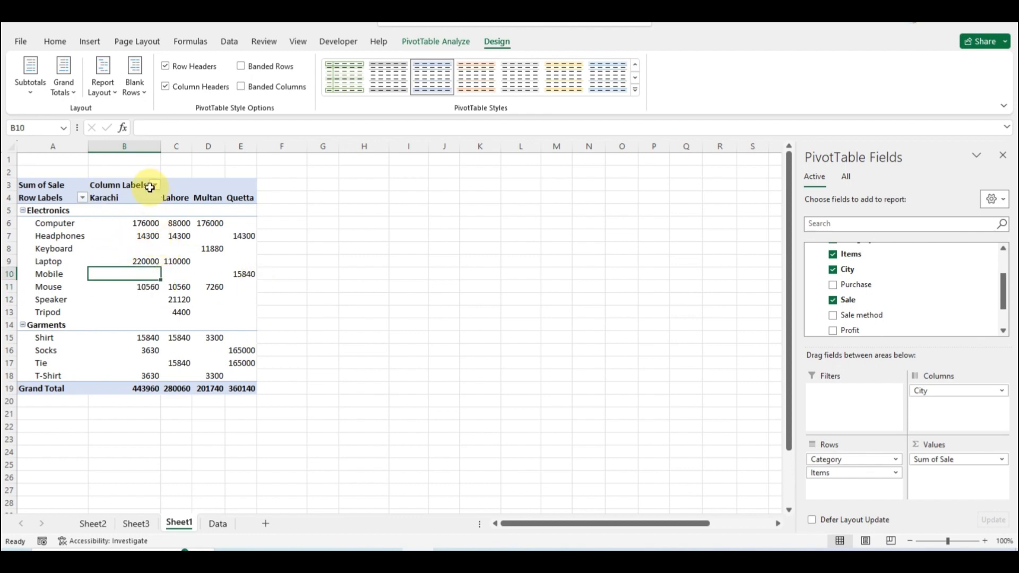
left_click(137, 91)
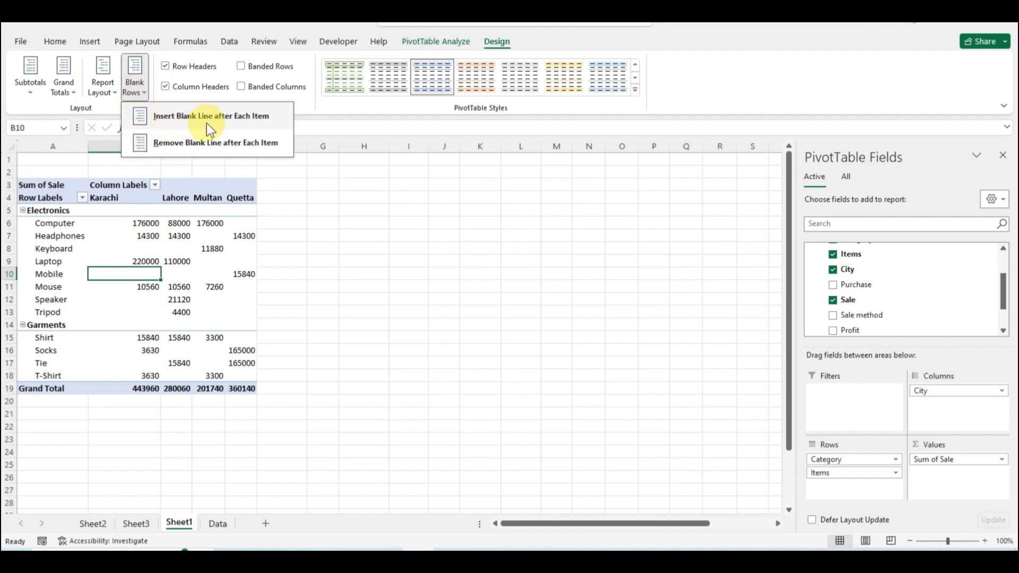
left_click(223, 118)
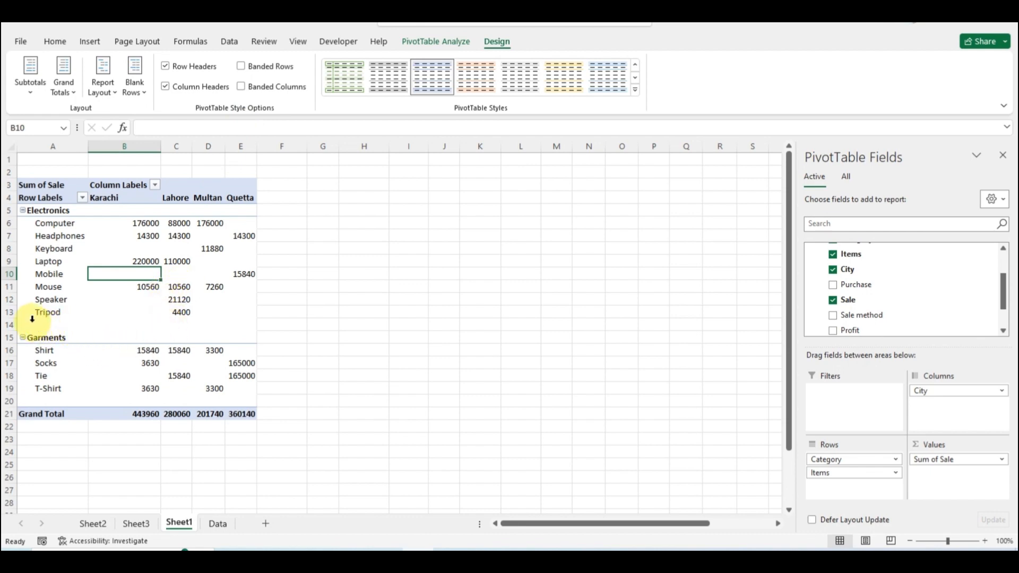
left_click(30, 211)
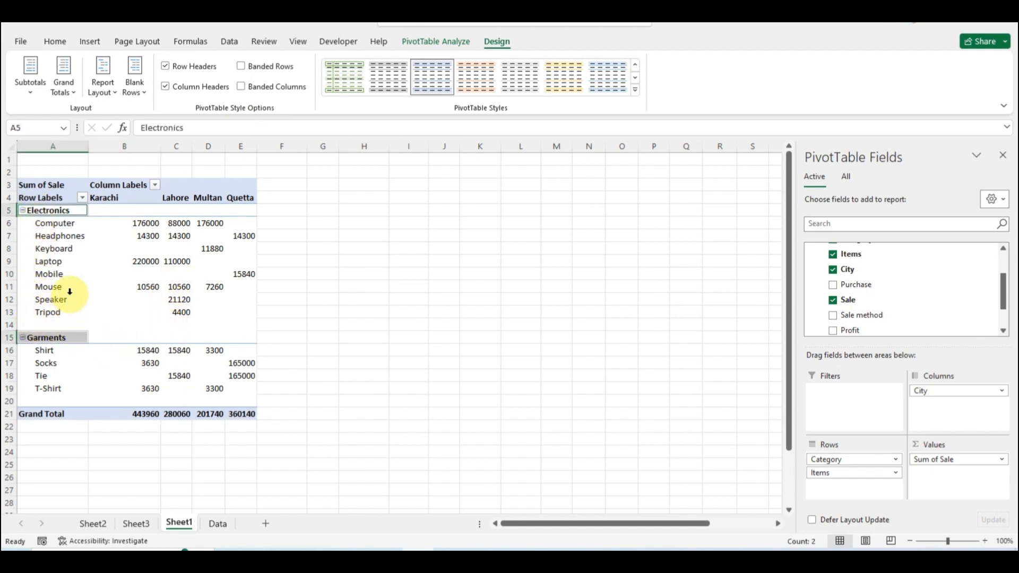
left_click(57, 312)
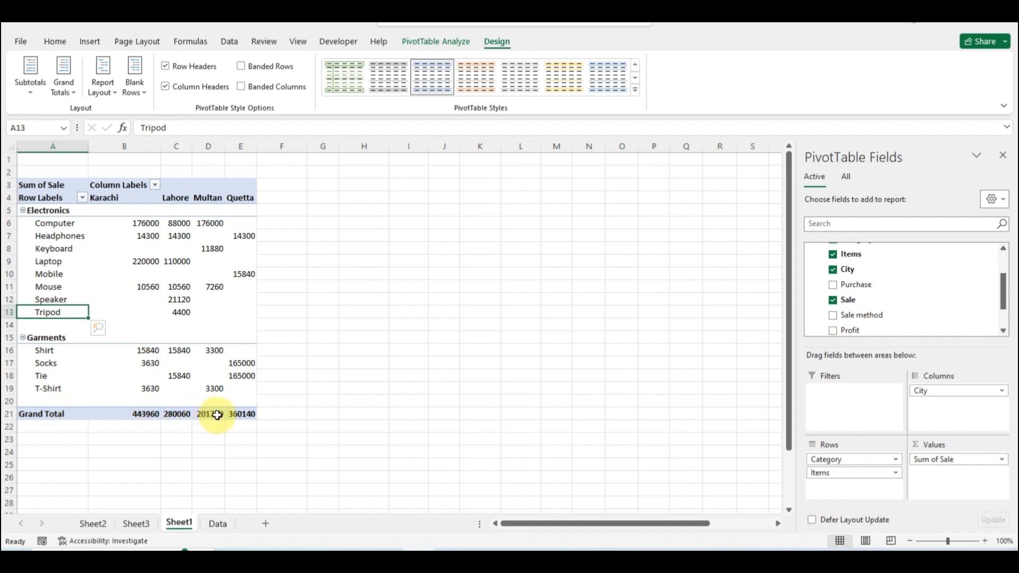
Step: Show all subtotals at the bottom of each category group
mouse_move(217, 415)
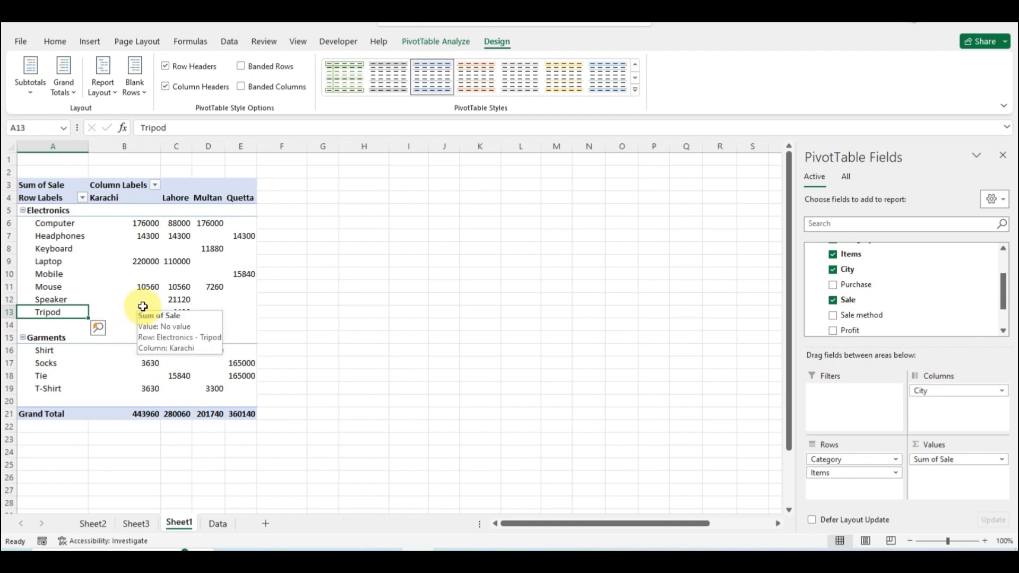
mouse_move(141, 303)
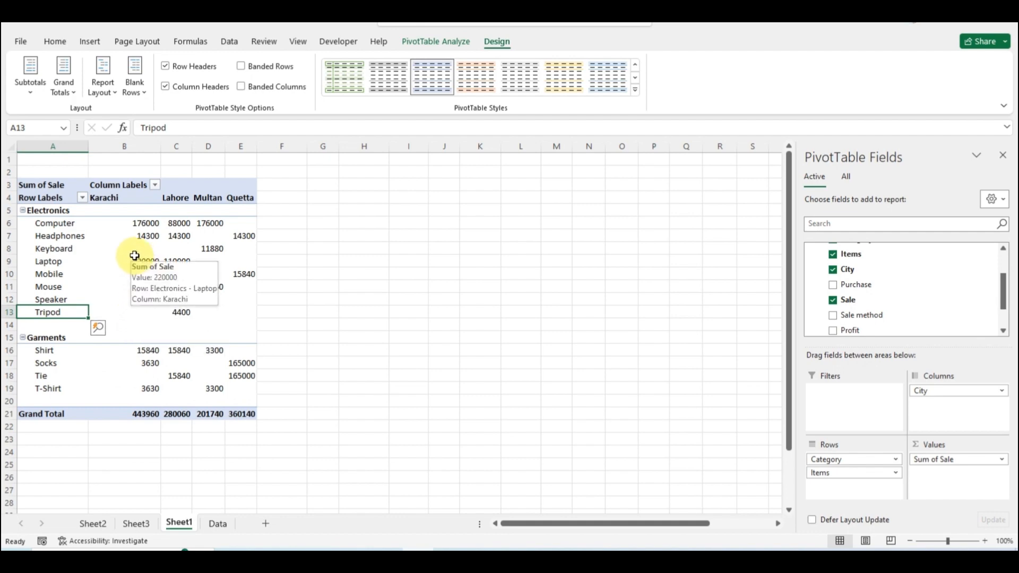
left_click(32, 87)
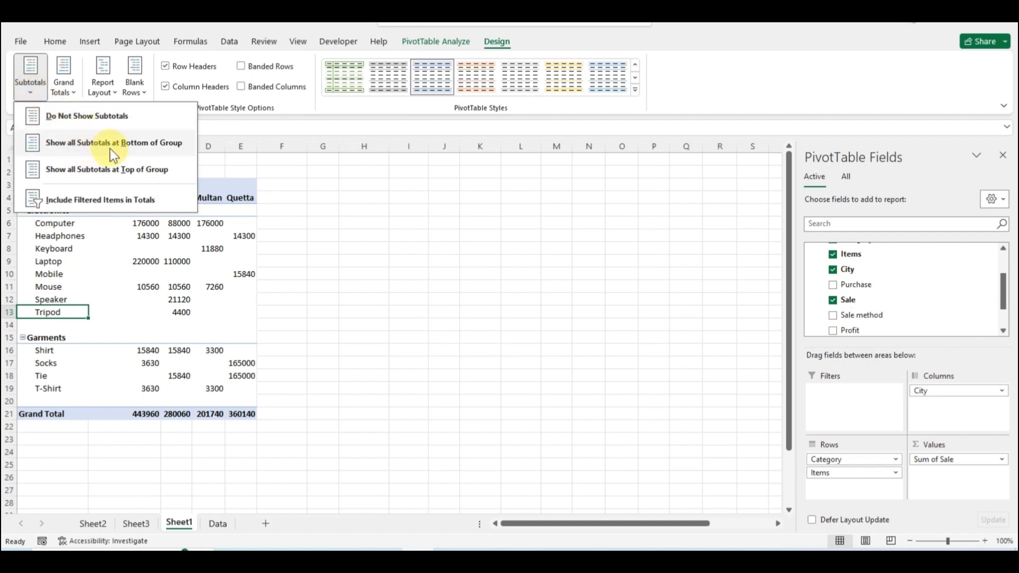
left_click(139, 149)
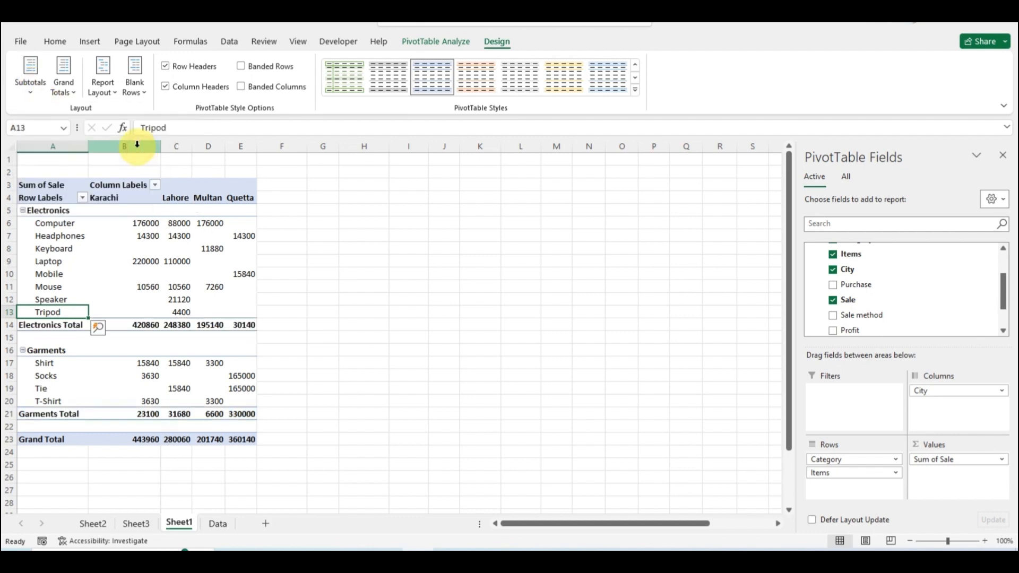
Step: Check the Electronics subtotals per city and collapse the Garments group to its total
left_click(131, 324)
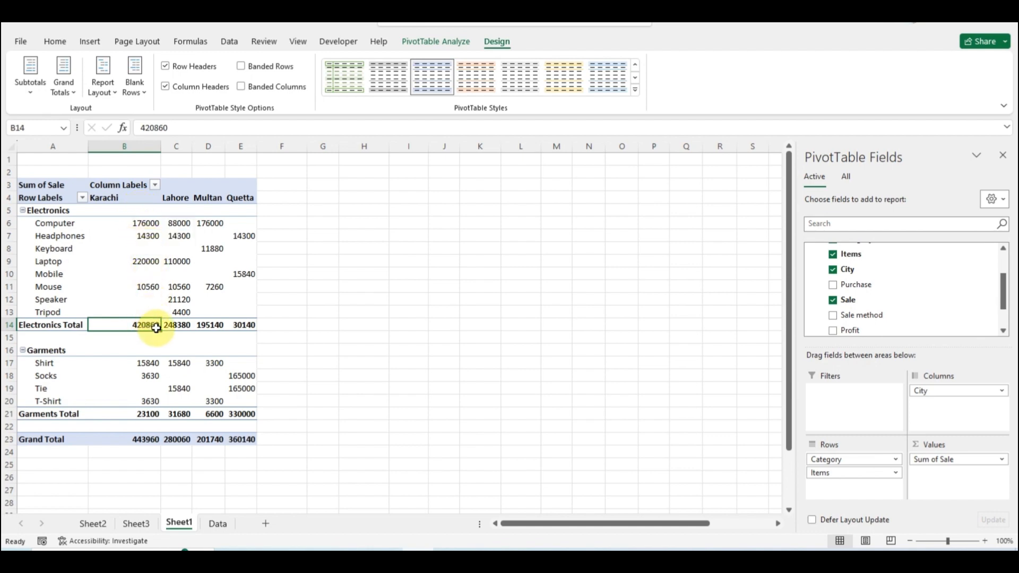
left_click(241, 325)
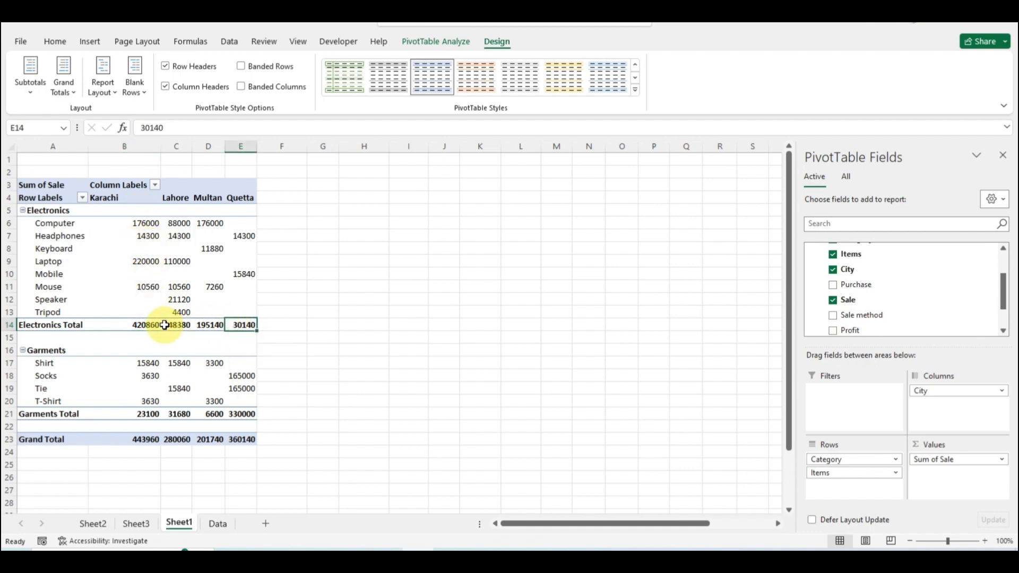
left_click(139, 262)
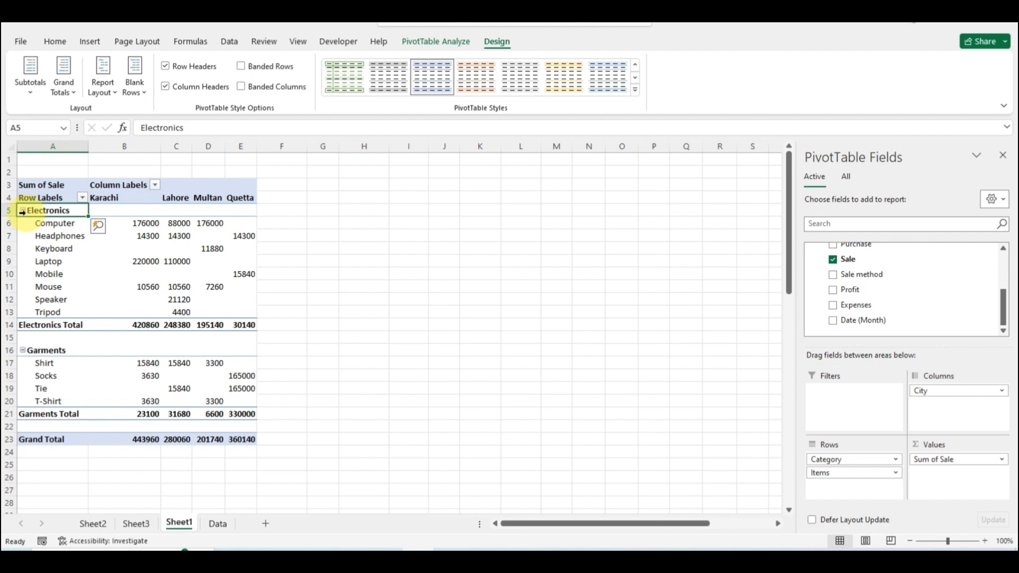
left_click(23, 350)
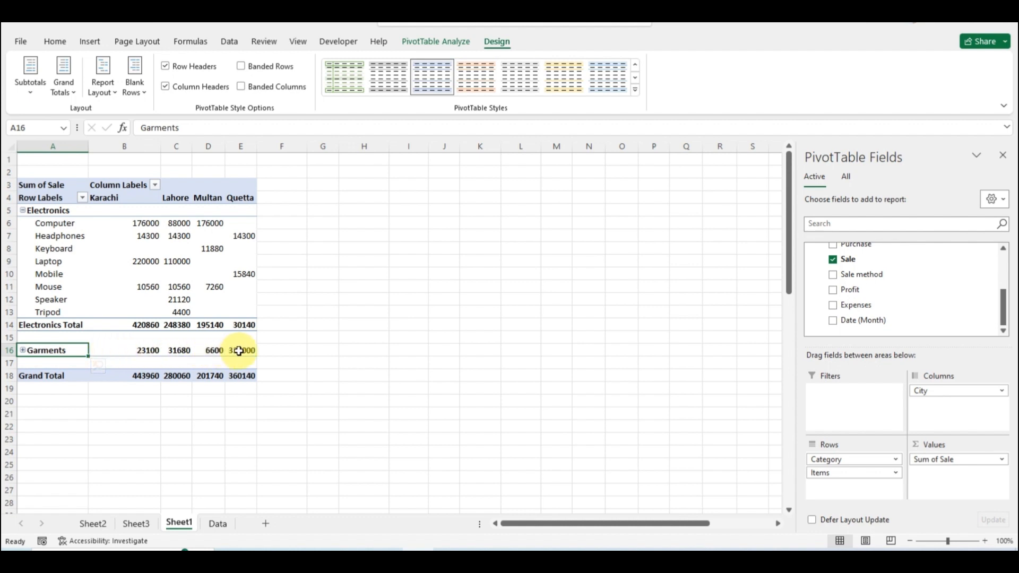
Step: Expand the Garments group in the Sheet1 pivot table to list its individual items
mouse_move(239, 351)
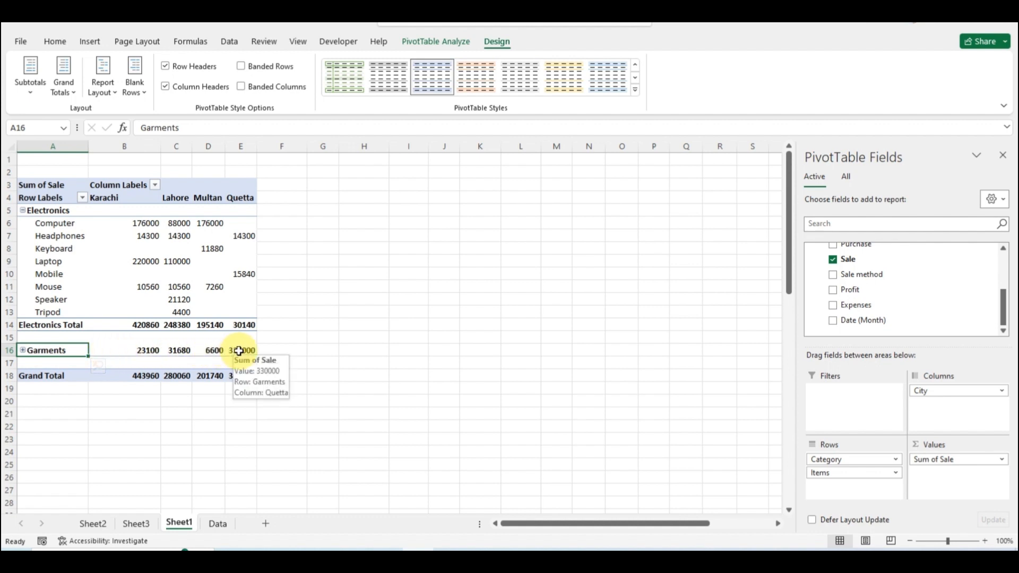
left_click(22, 351)
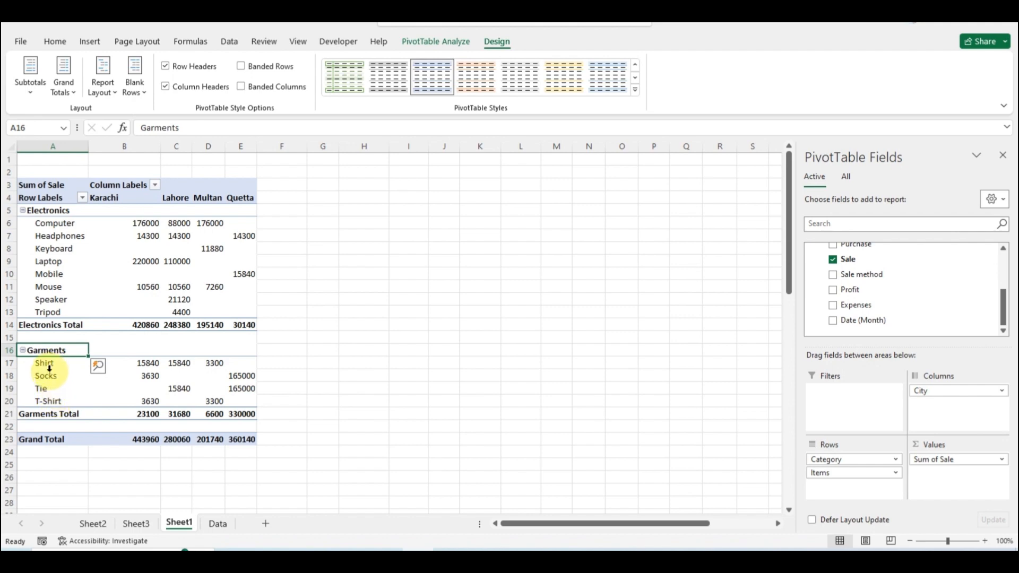
left_click(130, 261)
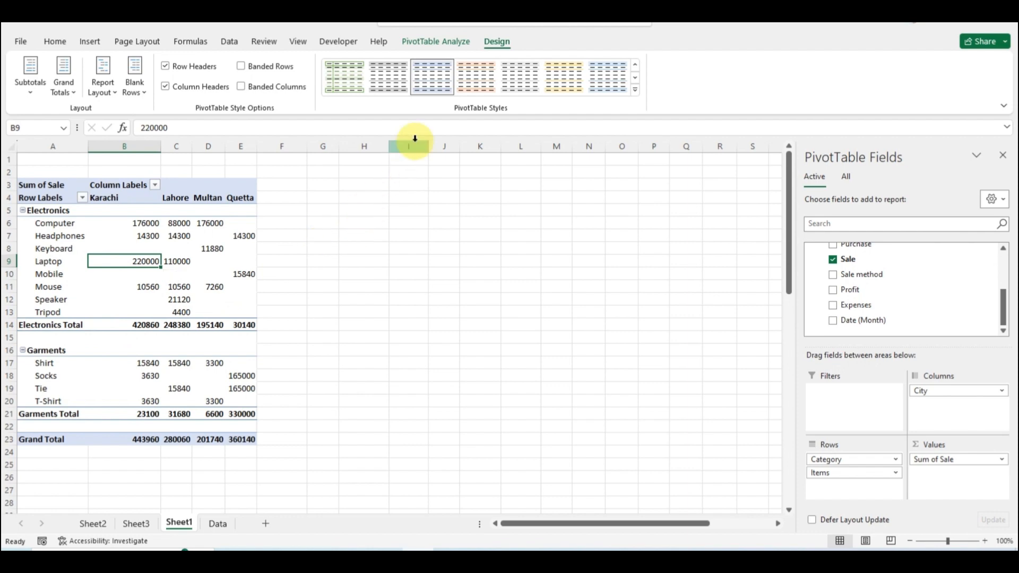
Step: Hide the expand/collapse buttons of the category groups and show them again
left_click(441, 41)
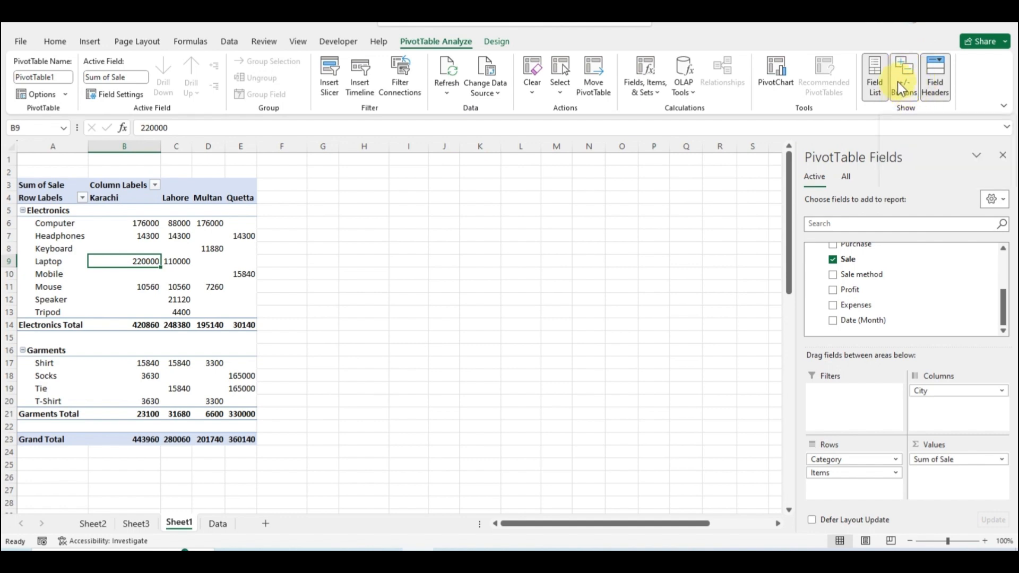
left_click(905, 93)
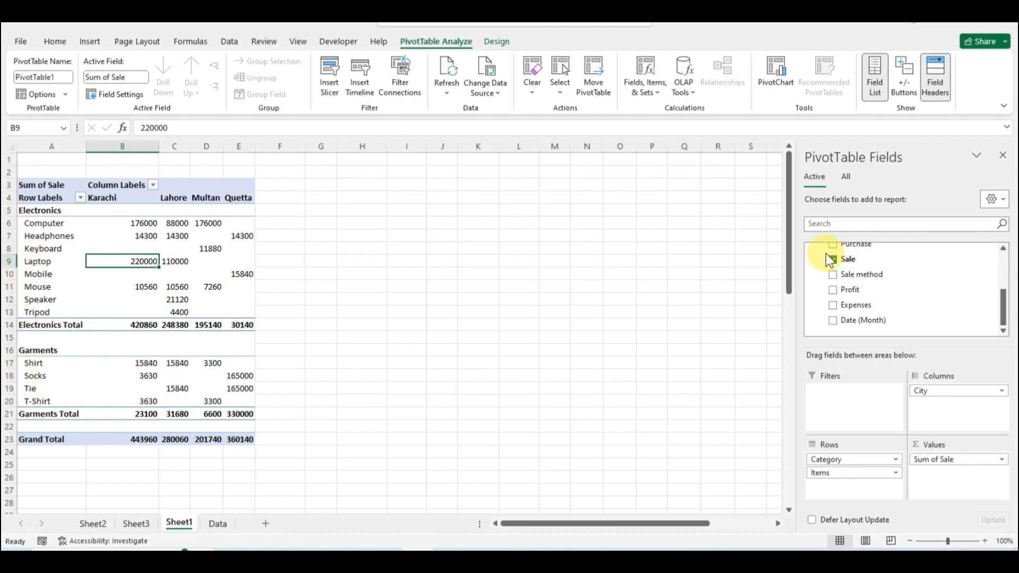
left_click(904, 80)
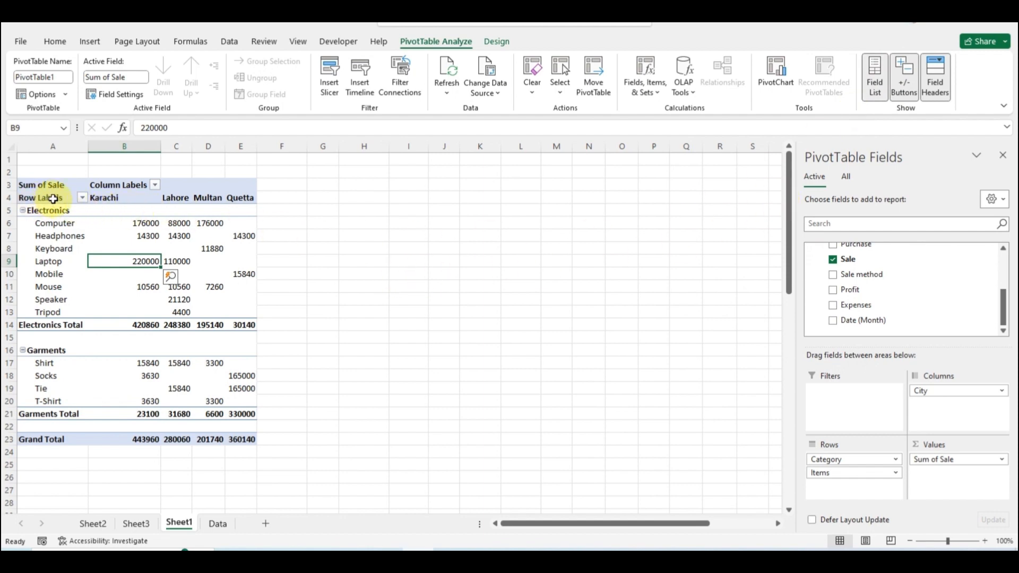
Step: Look at the Row Labels and Column Labels filters, and turn the field headers off and back on
left_click(80, 197)
left_click(102, 201)
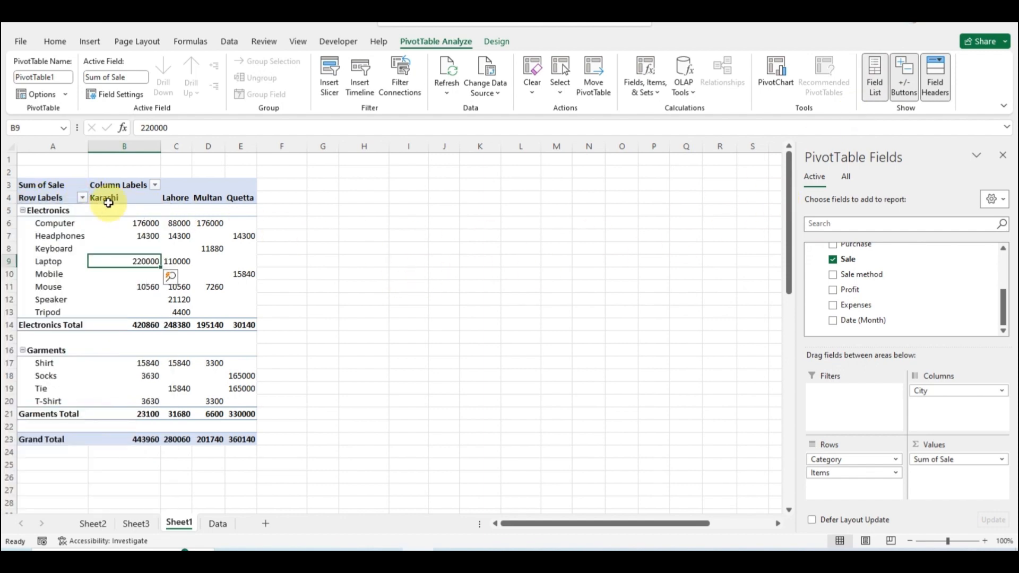
left_click(153, 185)
left_click(231, 264)
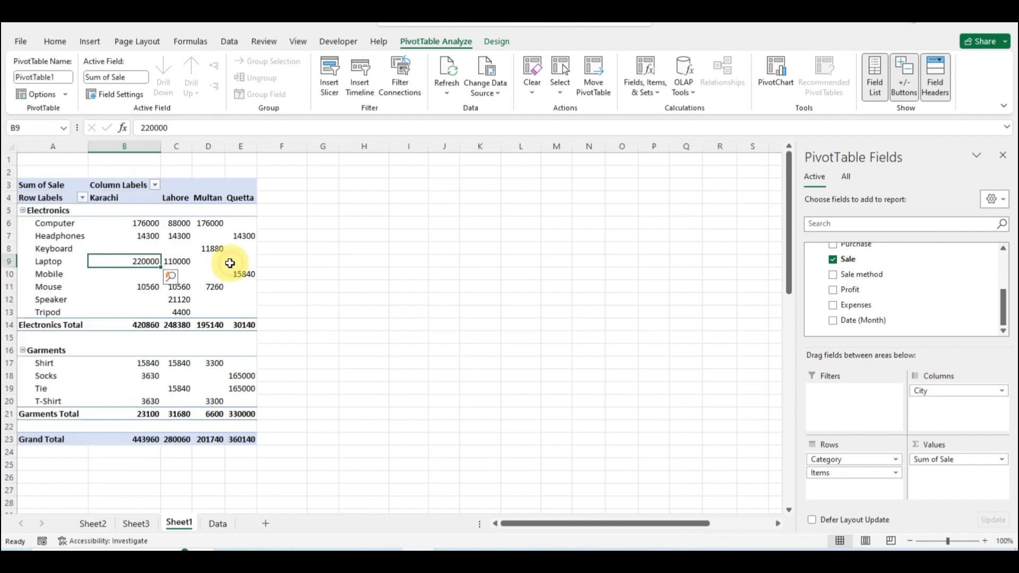
left_click(942, 82)
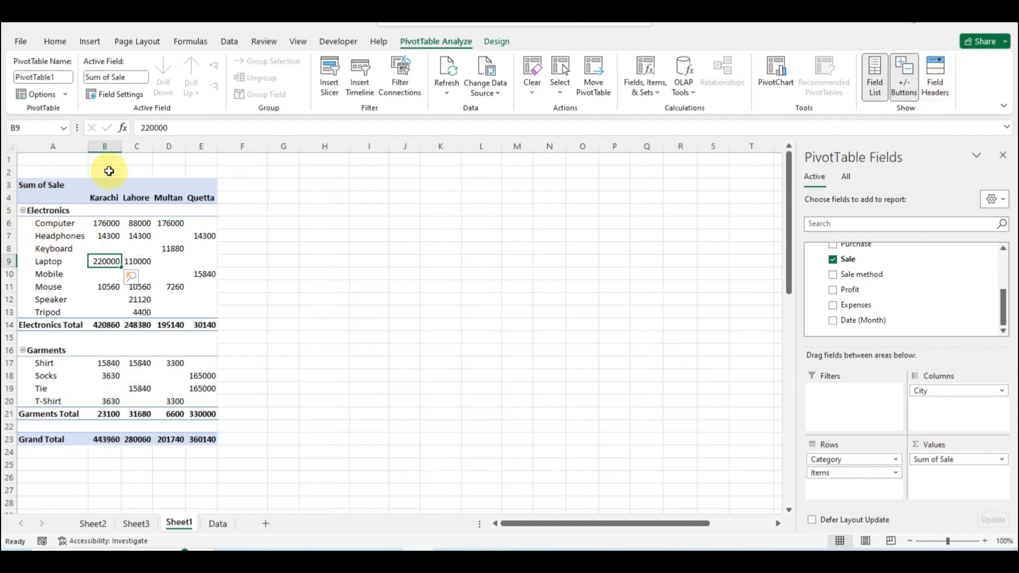
left_click(945, 77)
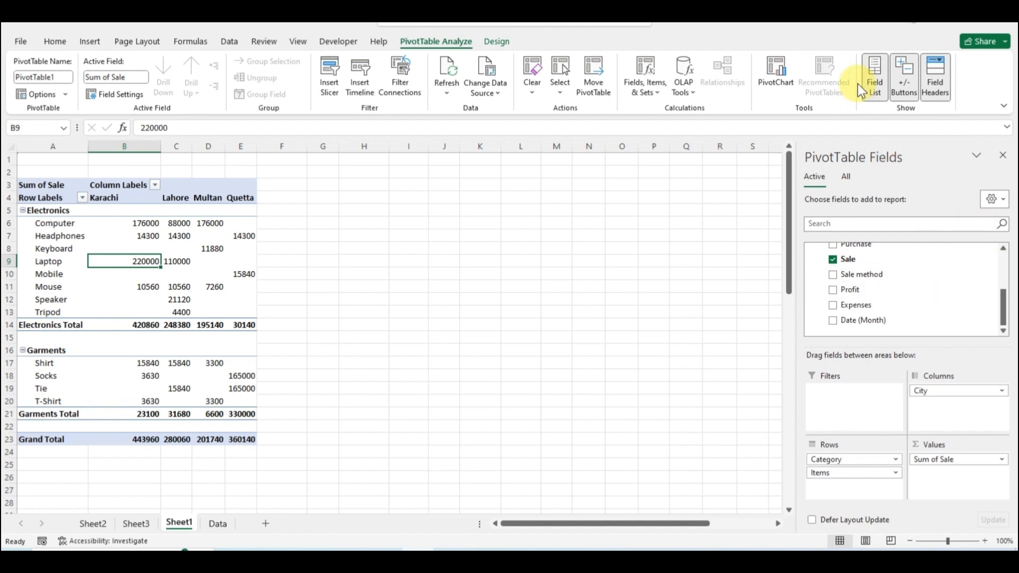
Step: Hide the PivotTable field list and bring it back
left_click(875, 71)
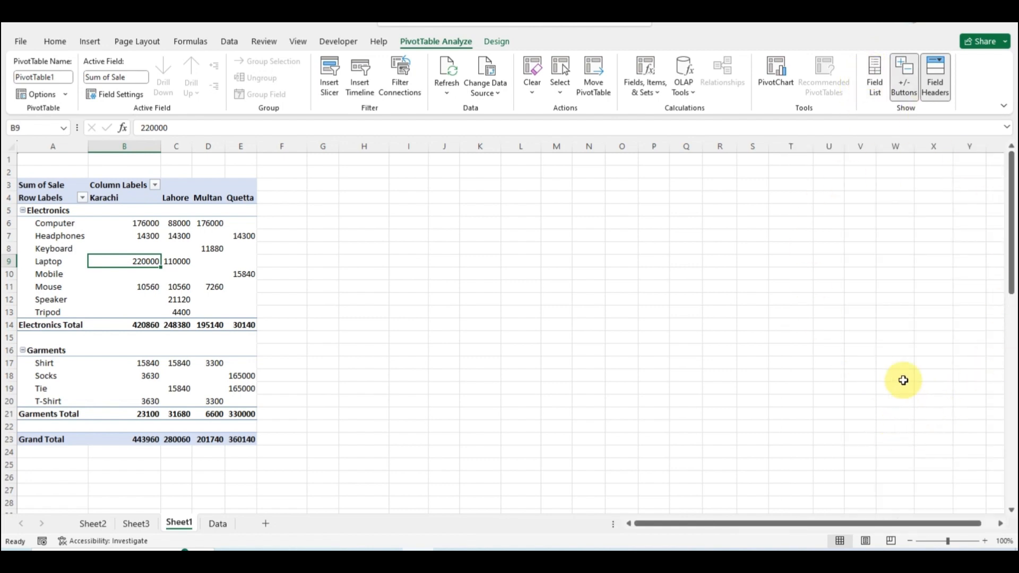
left_click(875, 74)
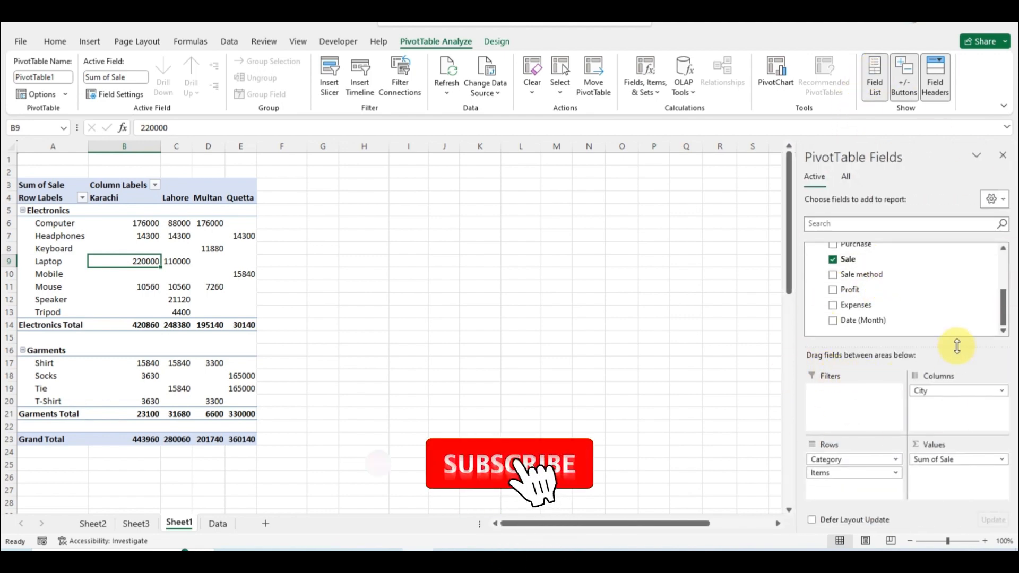
key("Down")
key("Down")
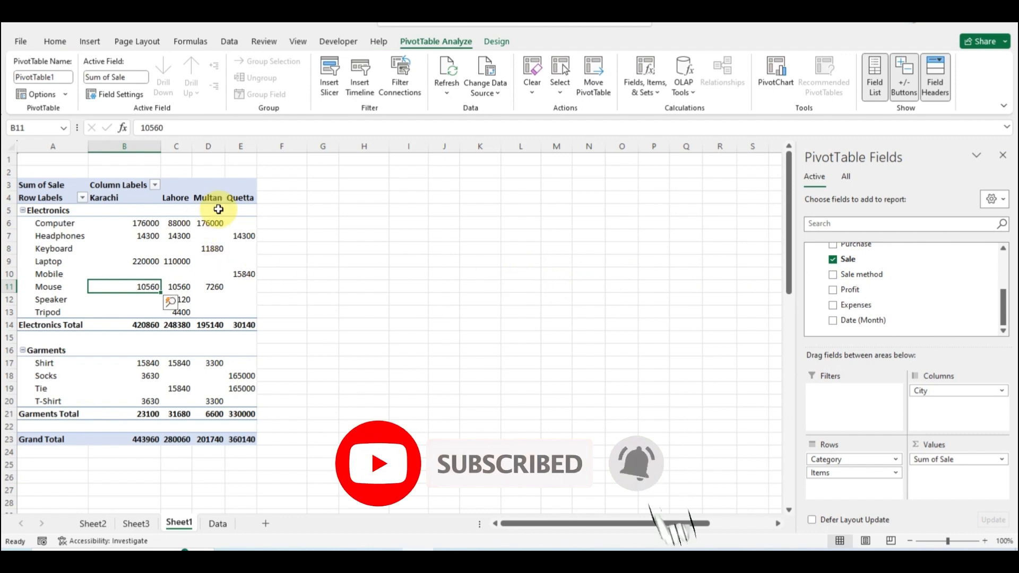
left_click(461, 265)
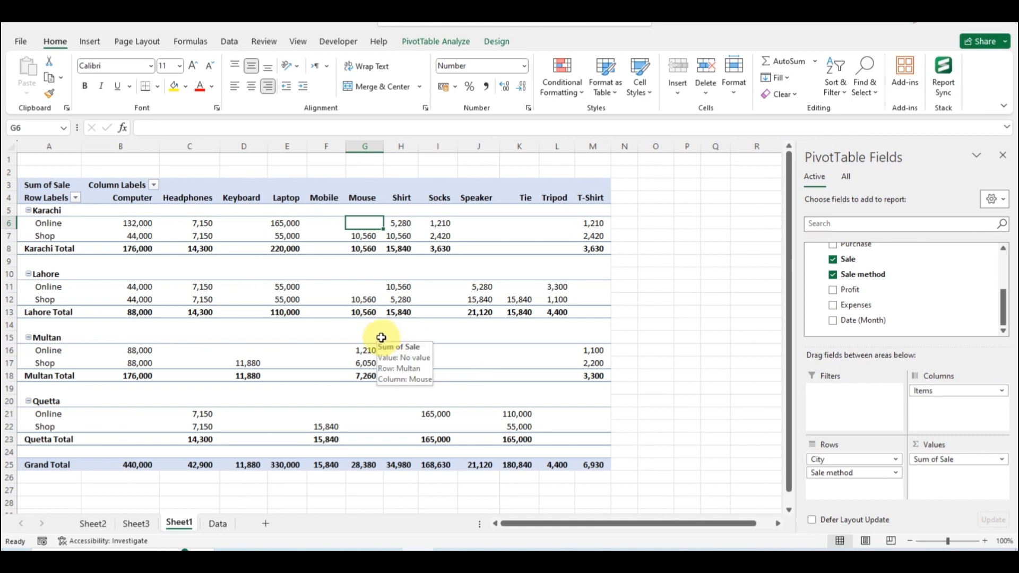
Step: Examine the blank value cells in the pivot table by city and sale method, especially in the Quetta group
left_click_drag(140, 212, 141, 223)
left_click_drag(378, 411, 575, 468)
left_click(197, 424)
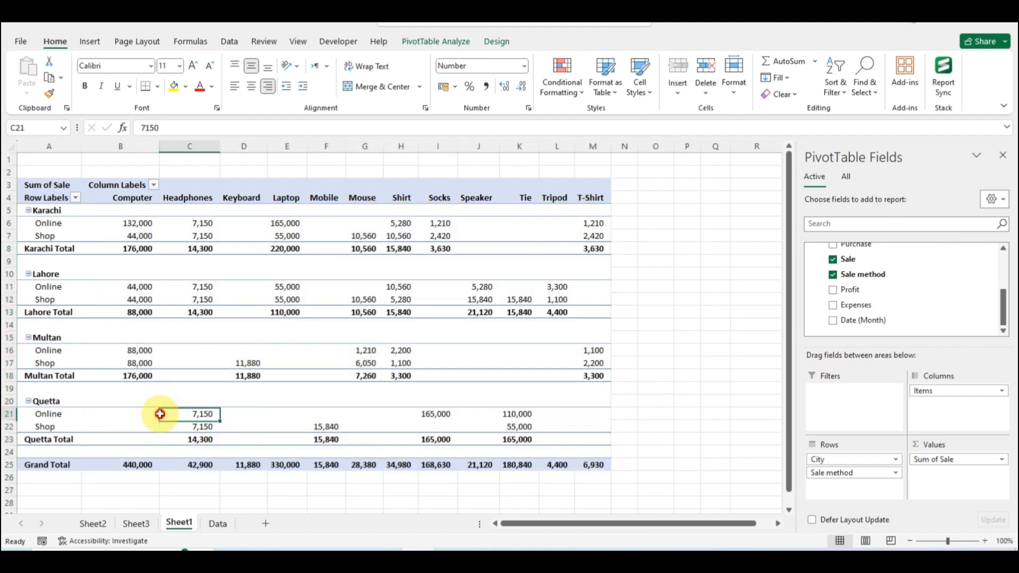
left_click_drag(143, 416, 146, 425)
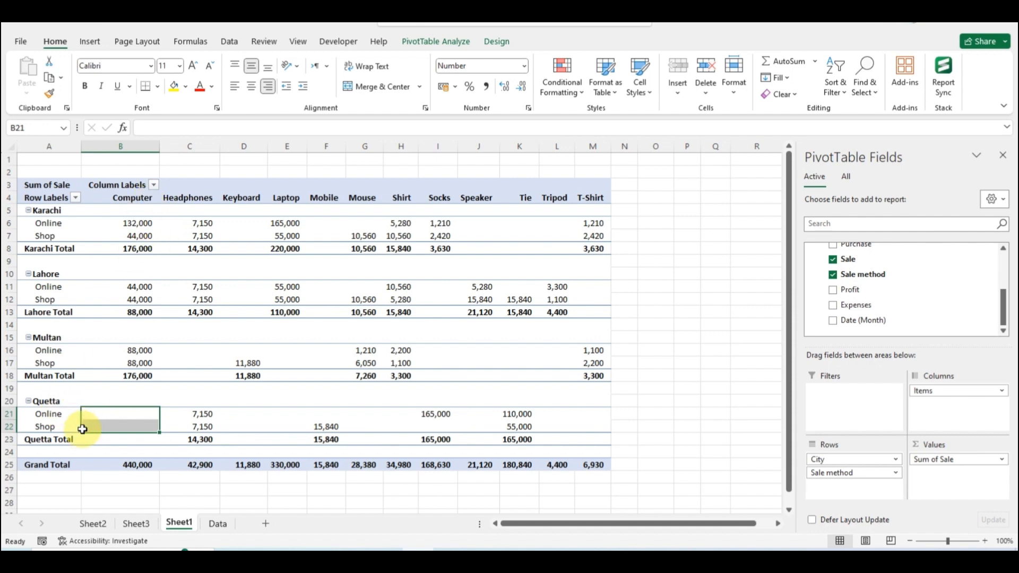
left_click_drag(132, 416, 136, 426)
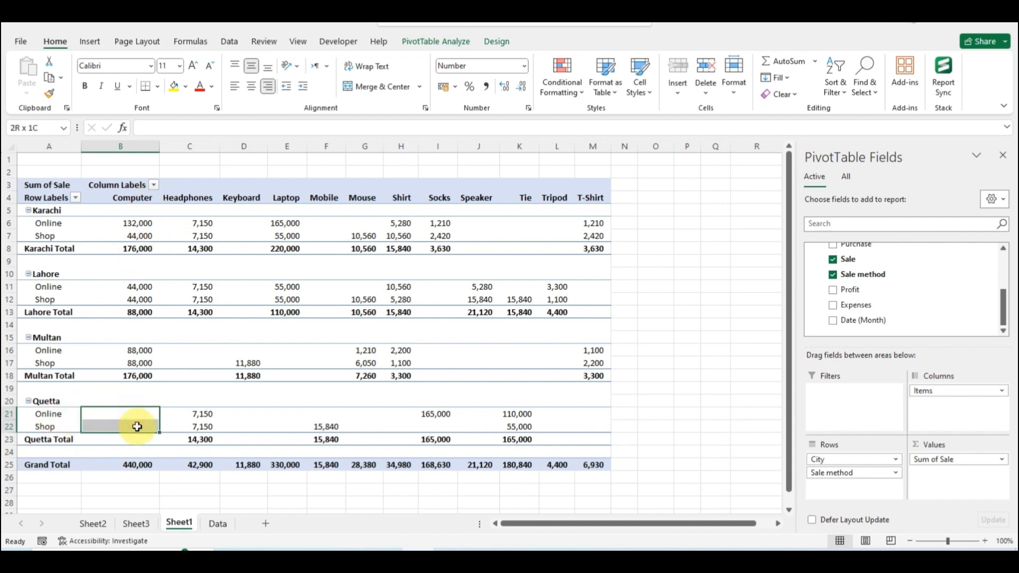
left_click_drag(264, 418, 266, 428)
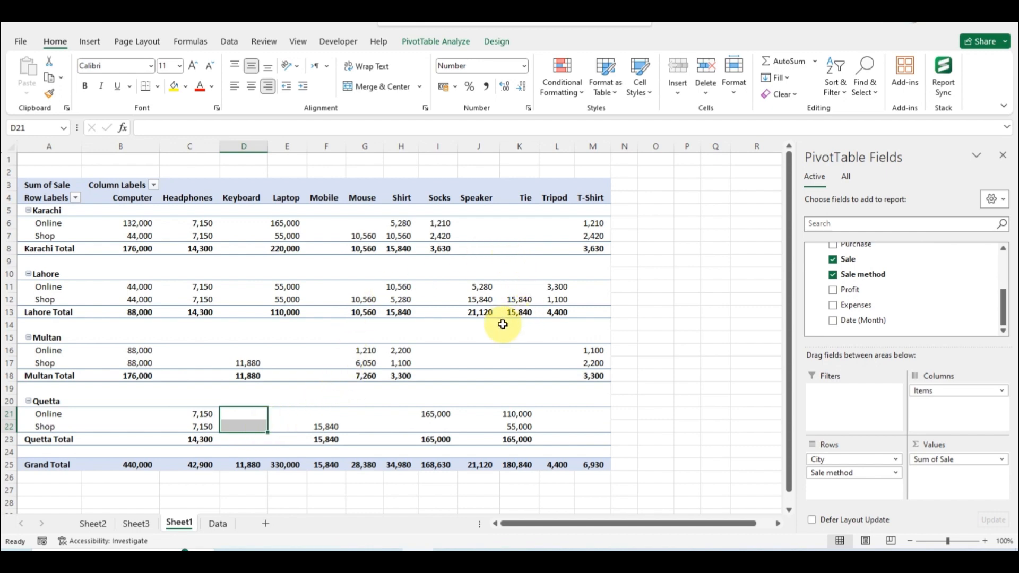
mouse_move(513, 320)
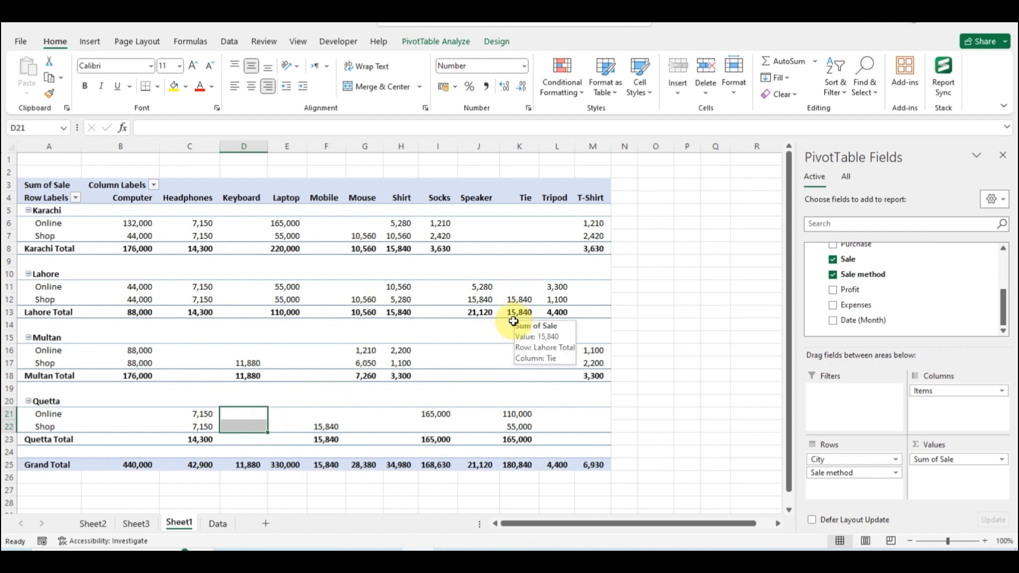
mouse_move(537, 280)
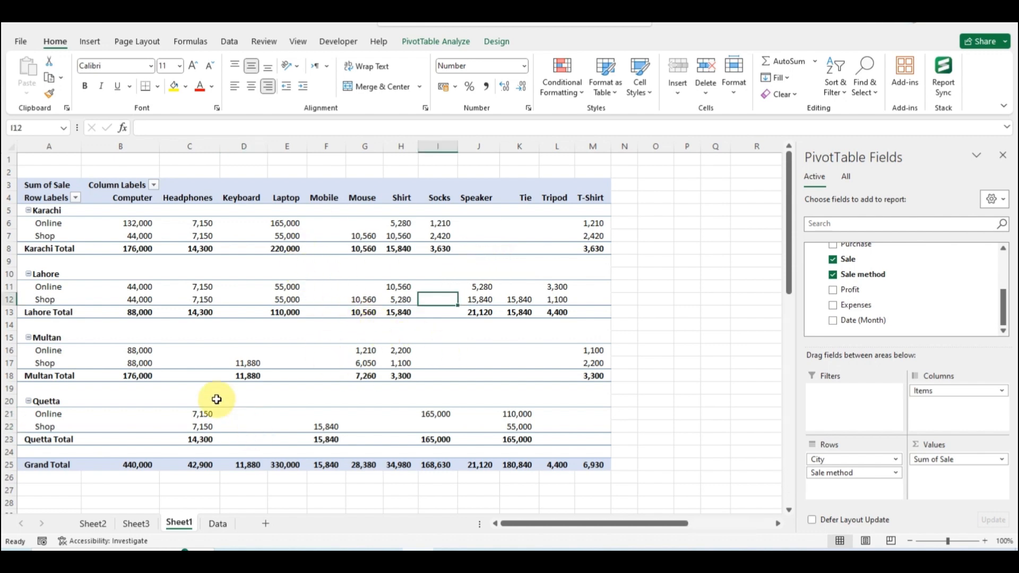
Step: Set the pivot table options to show 0 for empty cells
left_click(197, 363)
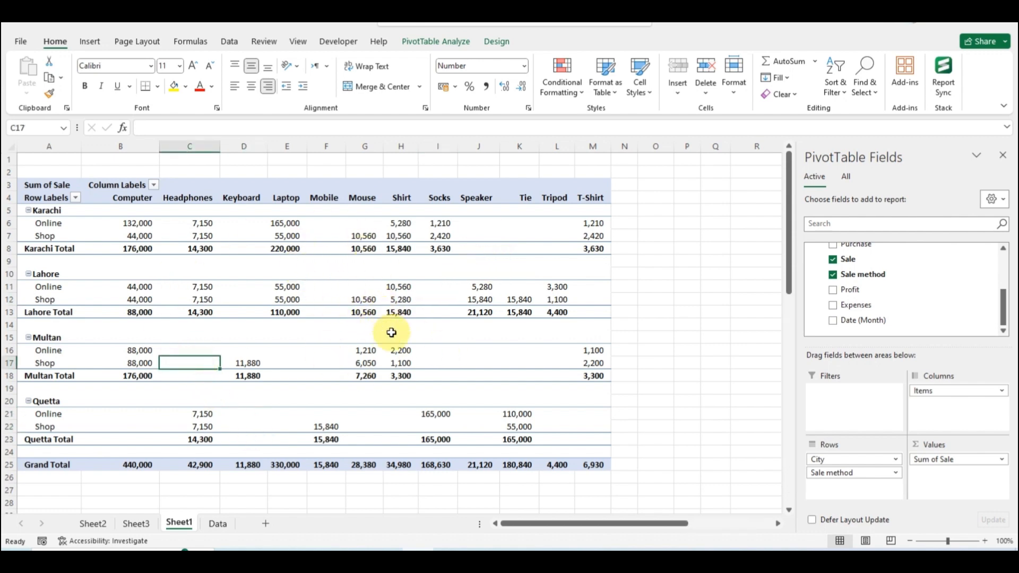
left_click(450, 365)
right_click(456, 361)
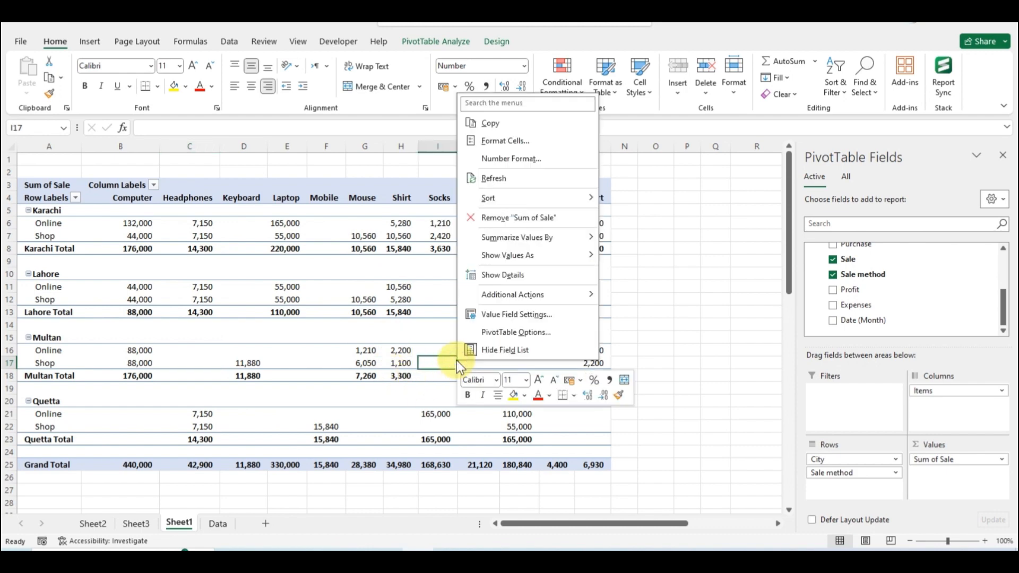
left_click(495, 332)
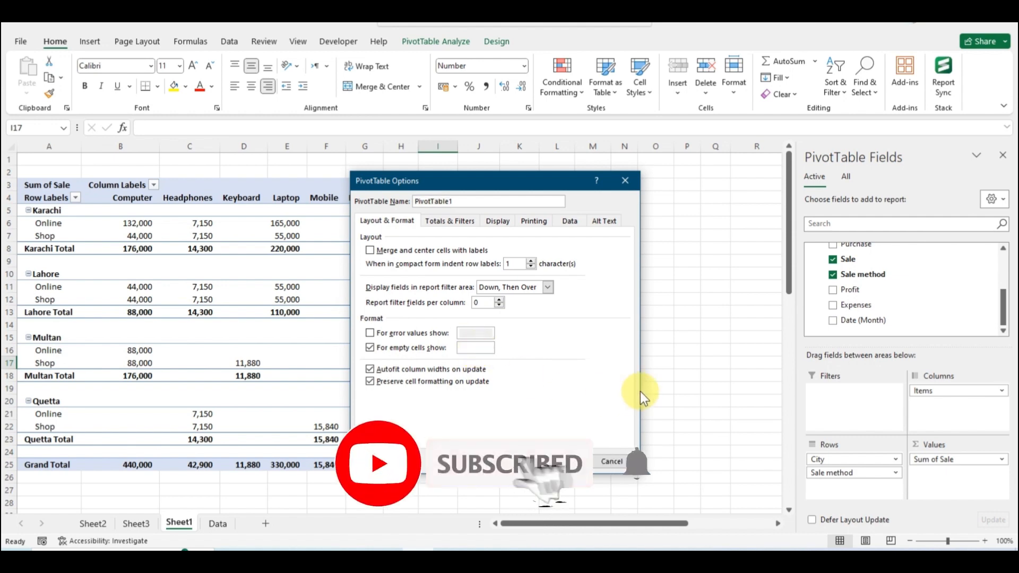
type("0")
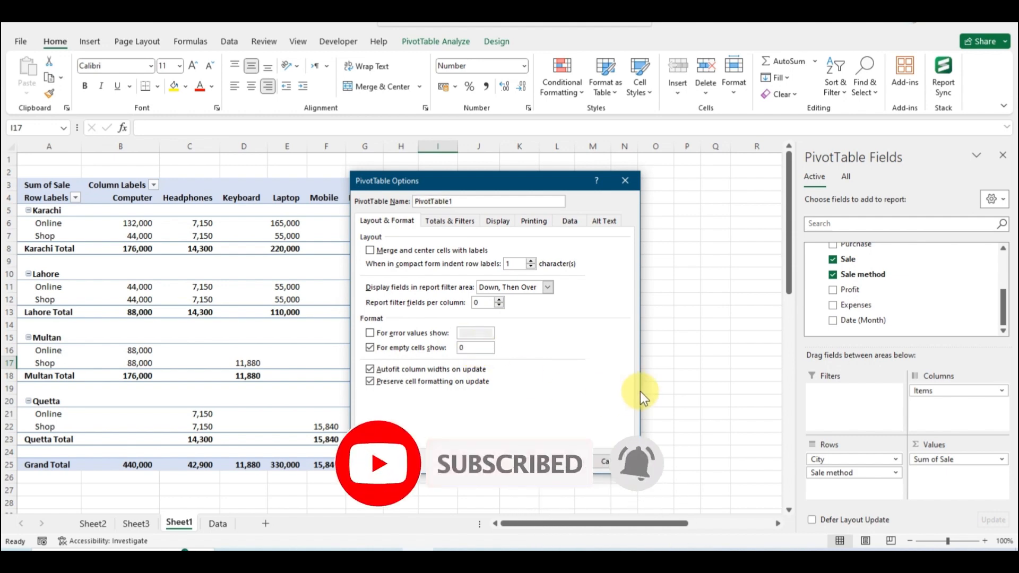
left_click(570, 460)
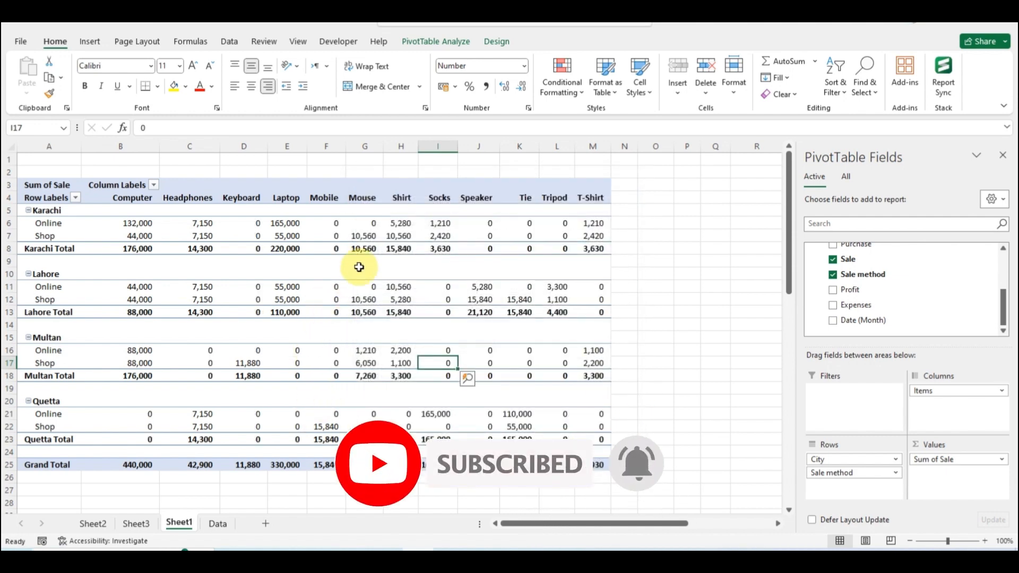
left_click(597, 324)
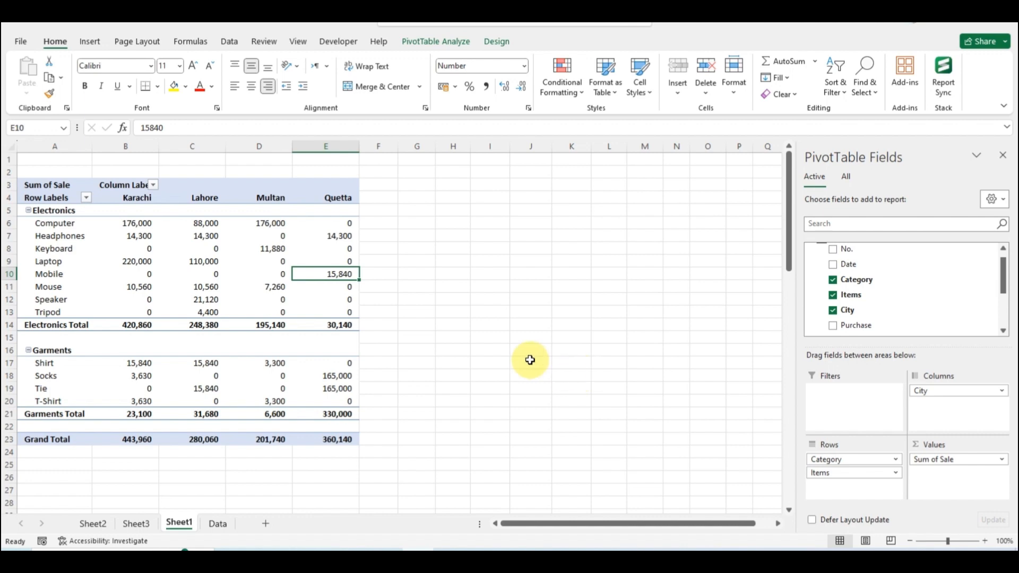
Step: Apply the light blue Medium PivotTable style with a solid header and shaded subtotal rows to the category-by-city pivot table
left_click(499, 43)
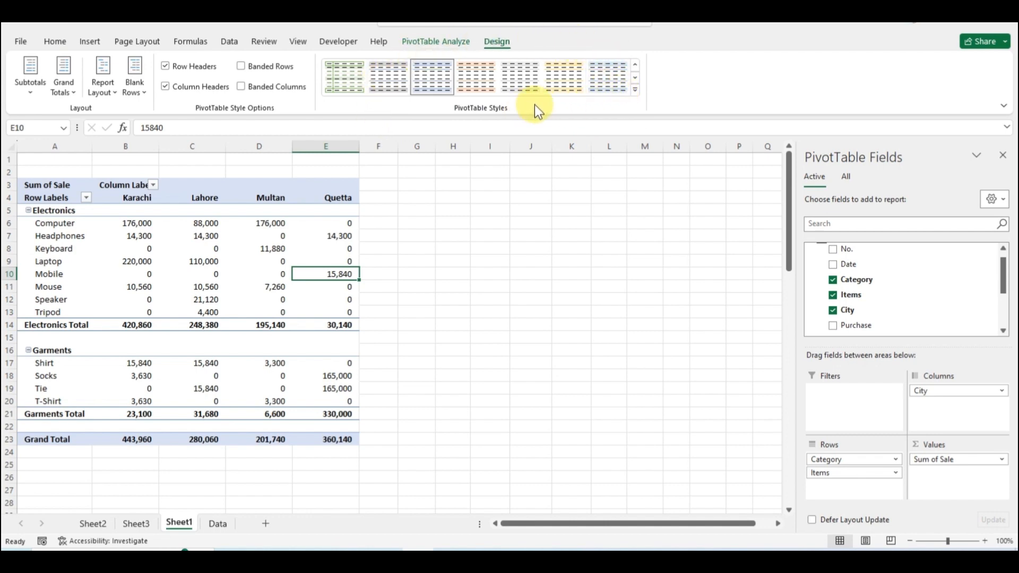
left_click(635, 91)
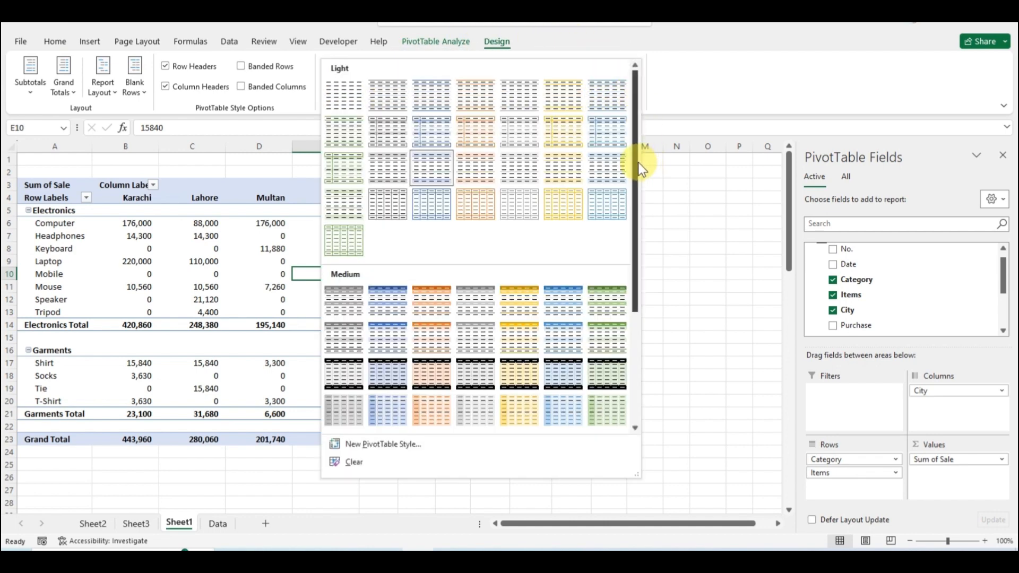
left_click_drag(635, 180, 633, 325)
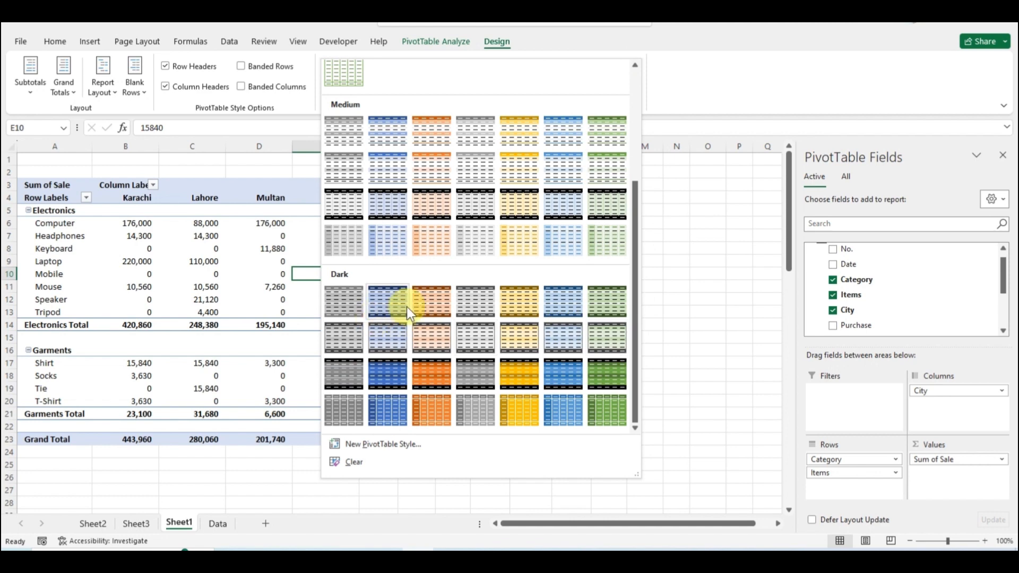
scroll(407, 306, "up", 5)
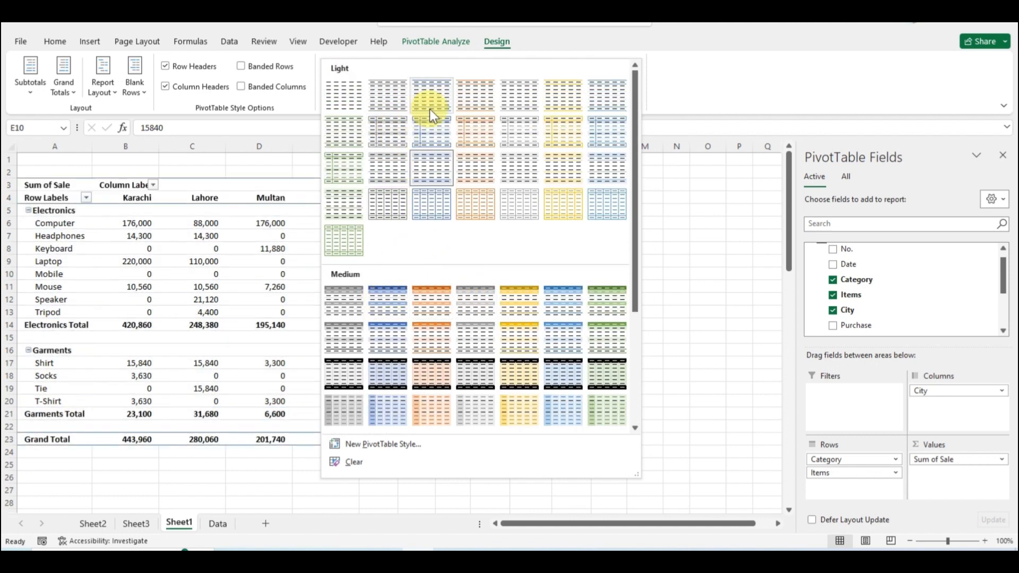
left_click_drag(636, 194, 633, 261)
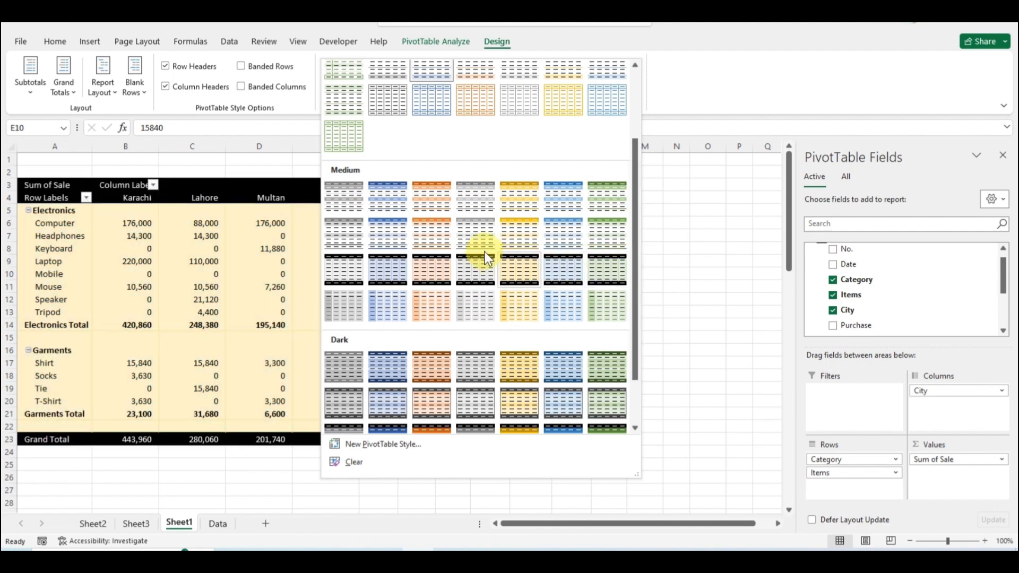
left_click(566, 234)
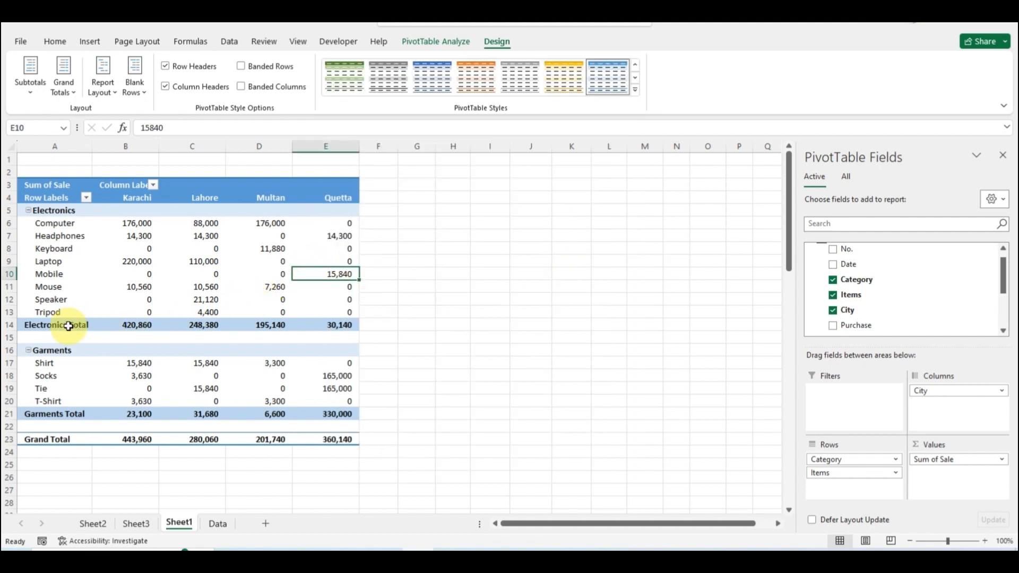
Step: Examine how the new style formats the Electronics Total and Garments Total rows
left_click_drag(59, 325, 303, 327)
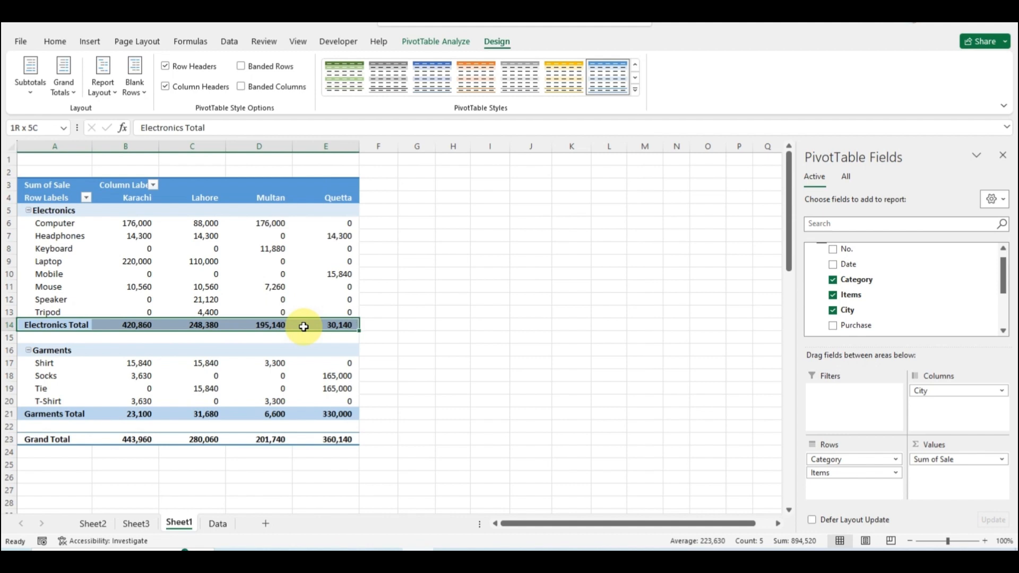
left_click_drag(79, 413, 310, 415)
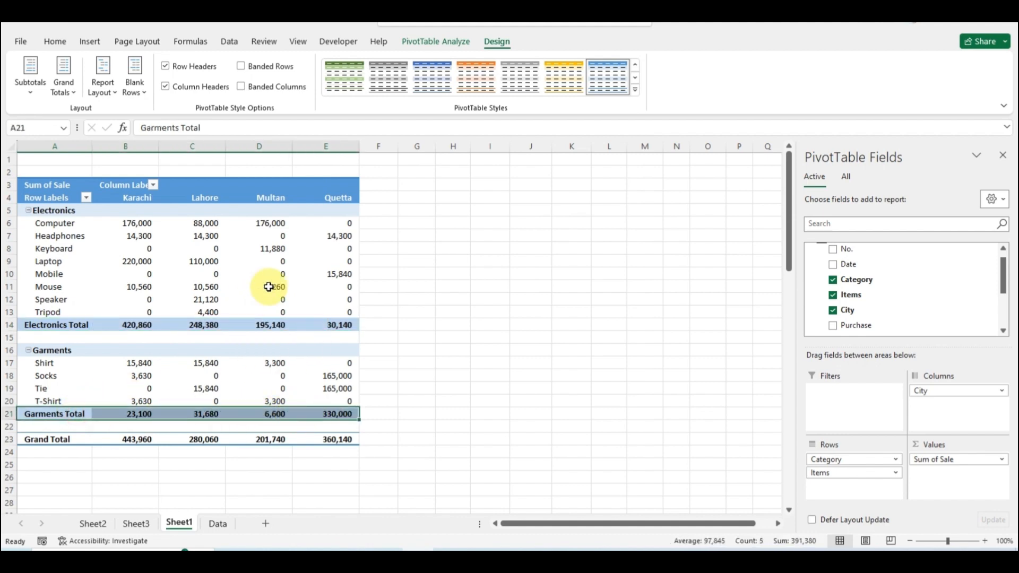
left_click(283, 272)
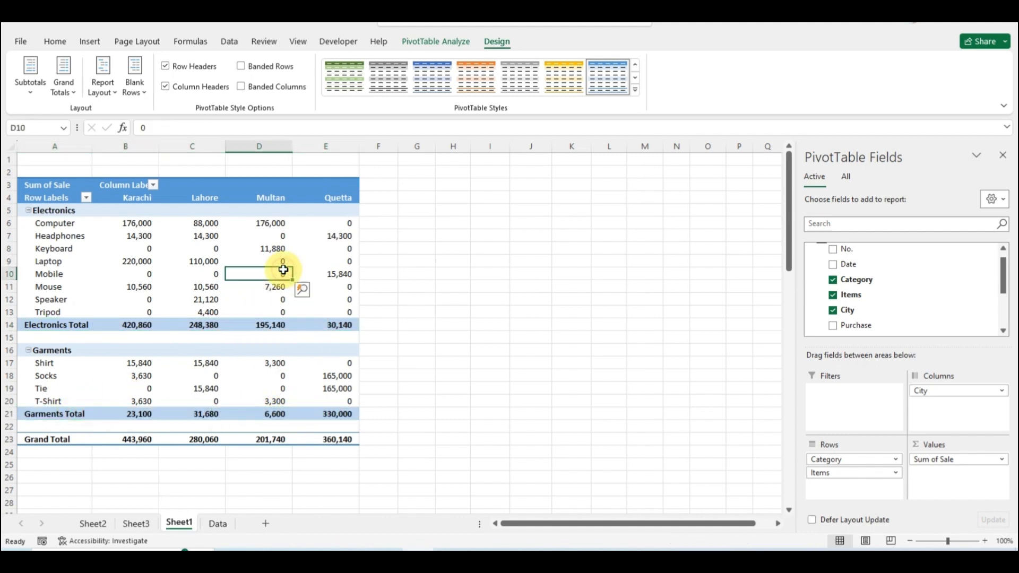
Step: Duplicate the Light Blue, Pivot Style Medium 13 style as a new custom PivotTable style
left_click(636, 90)
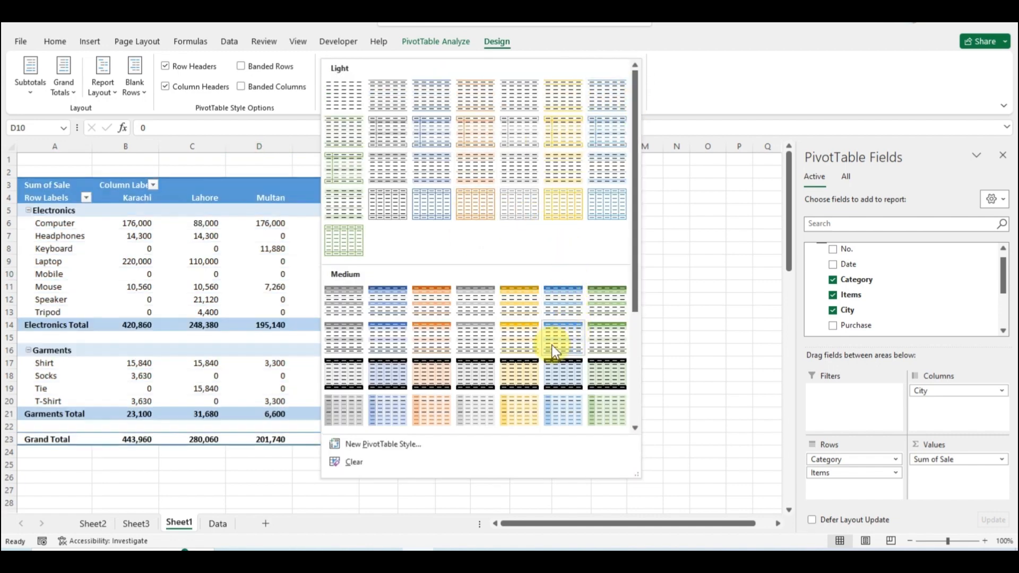
right_click(564, 339)
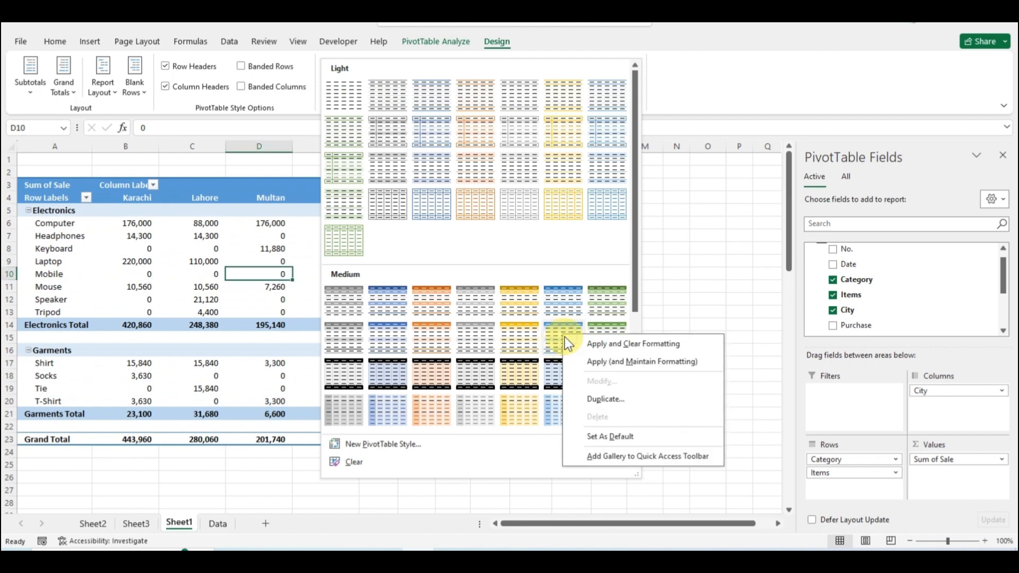
left_click(614, 400)
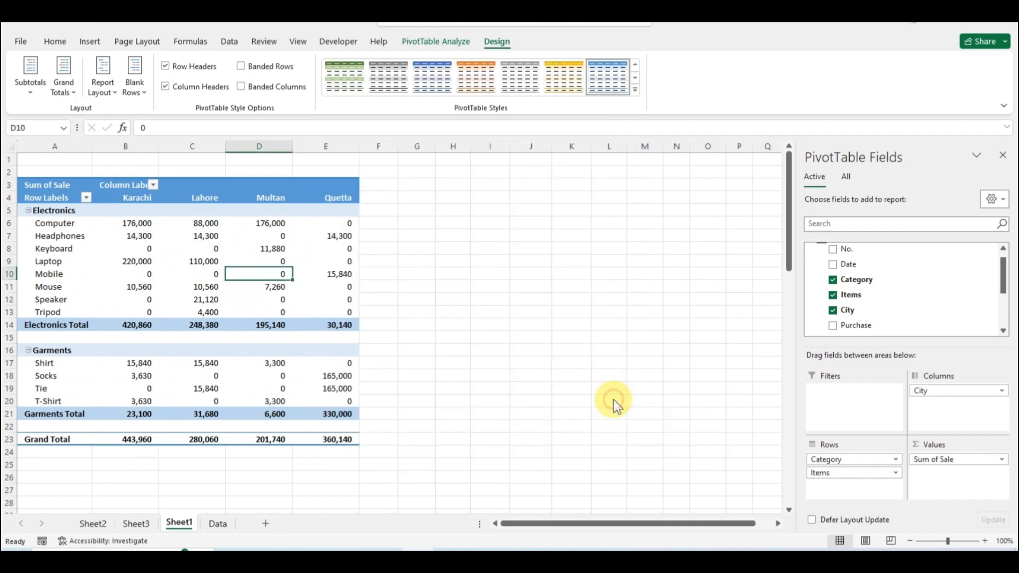
left_click_drag(389, 230, 556, 201)
Step: Give the Subtotal Row 1 element of the duplicated style a yellow background fill
left_click(637, 312)
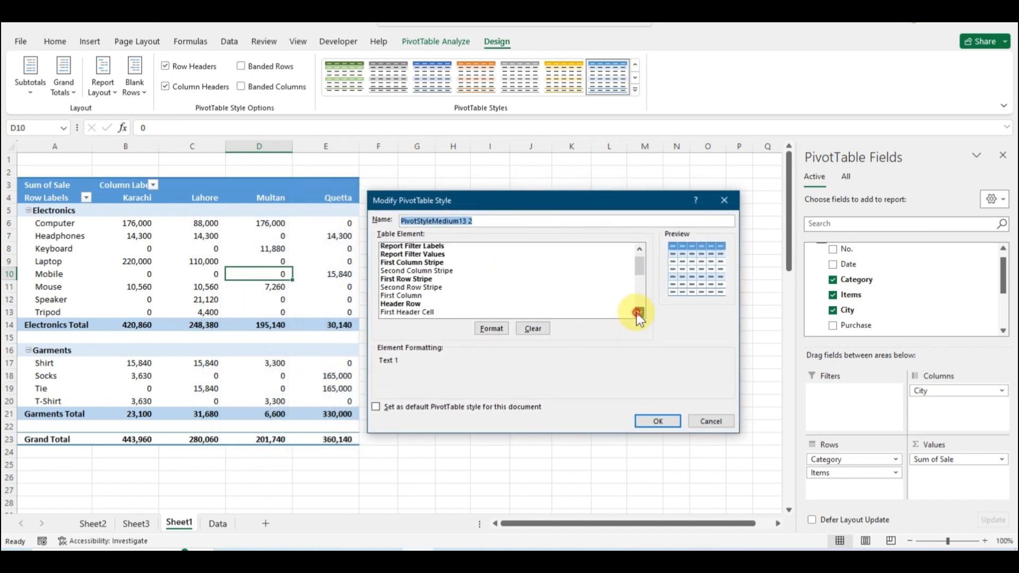
left_click(637, 312)
left_click(637, 312)
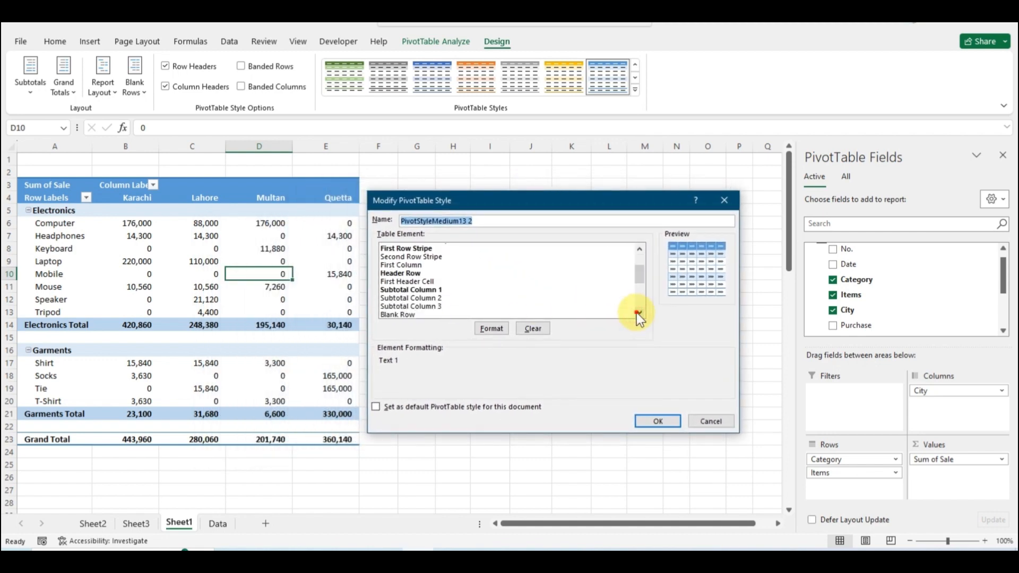
left_click(637, 313)
left_click(637, 313)
left_click(393, 293)
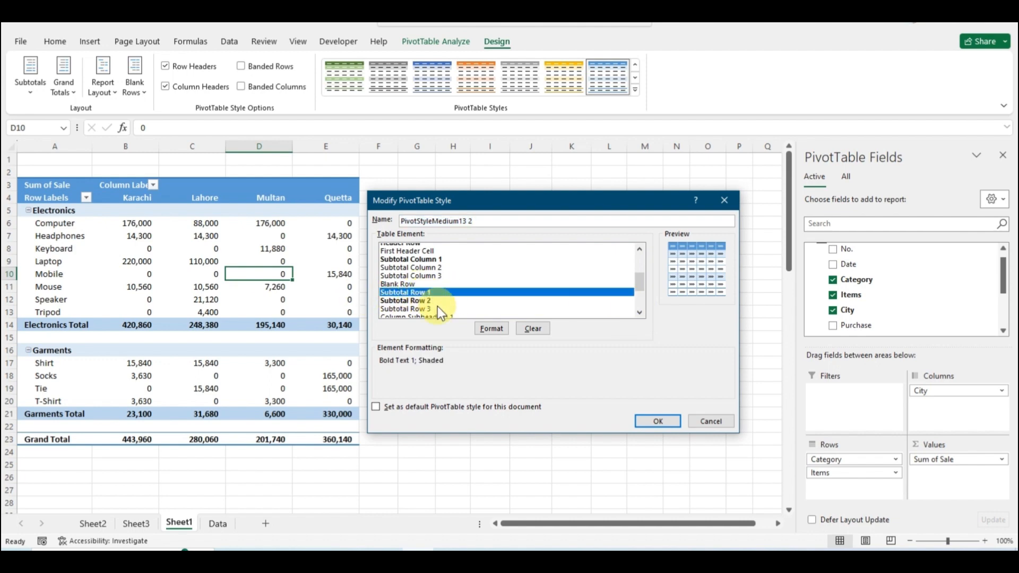
left_click(487, 329)
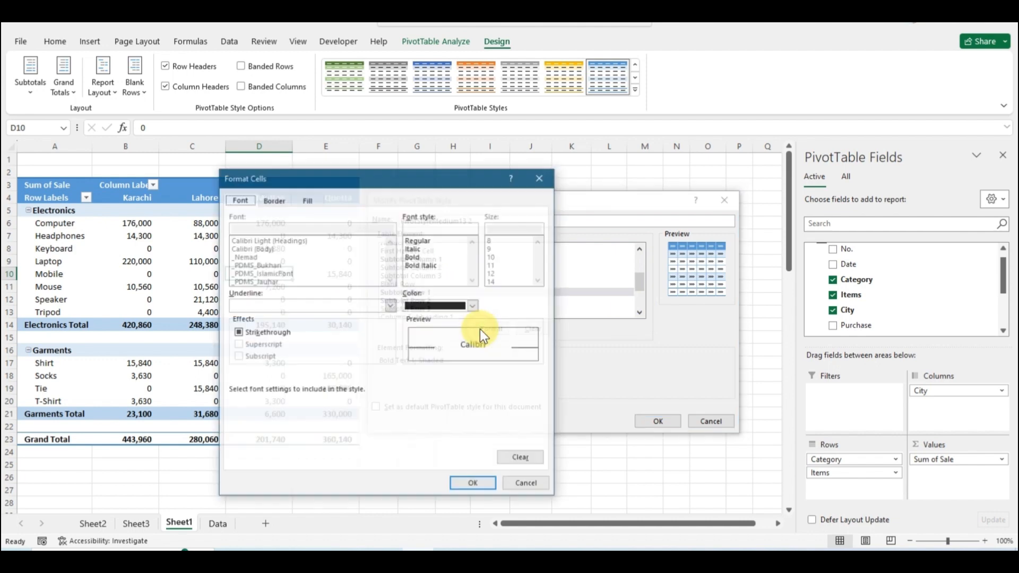
left_click(310, 199)
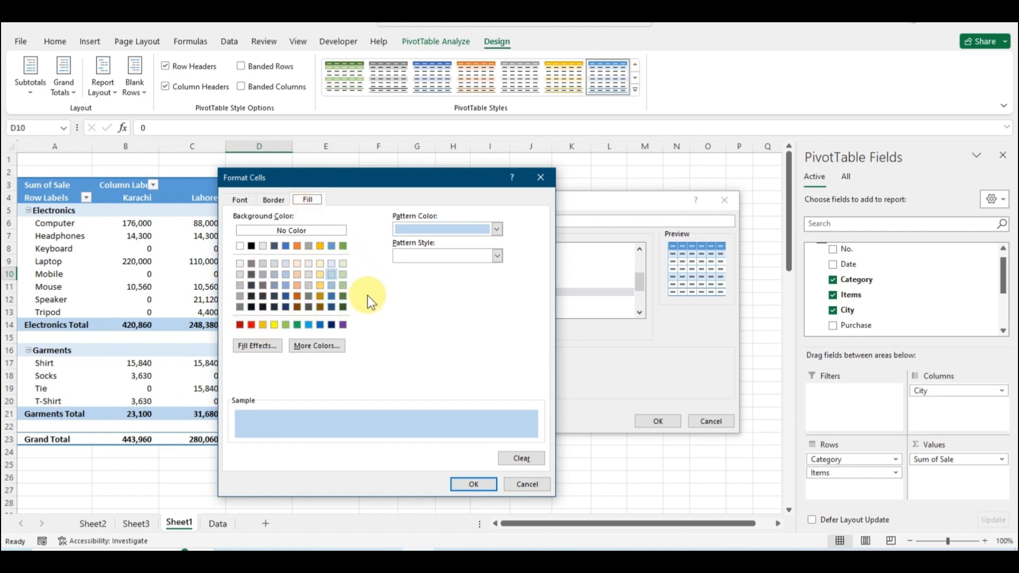
left_click(274, 324)
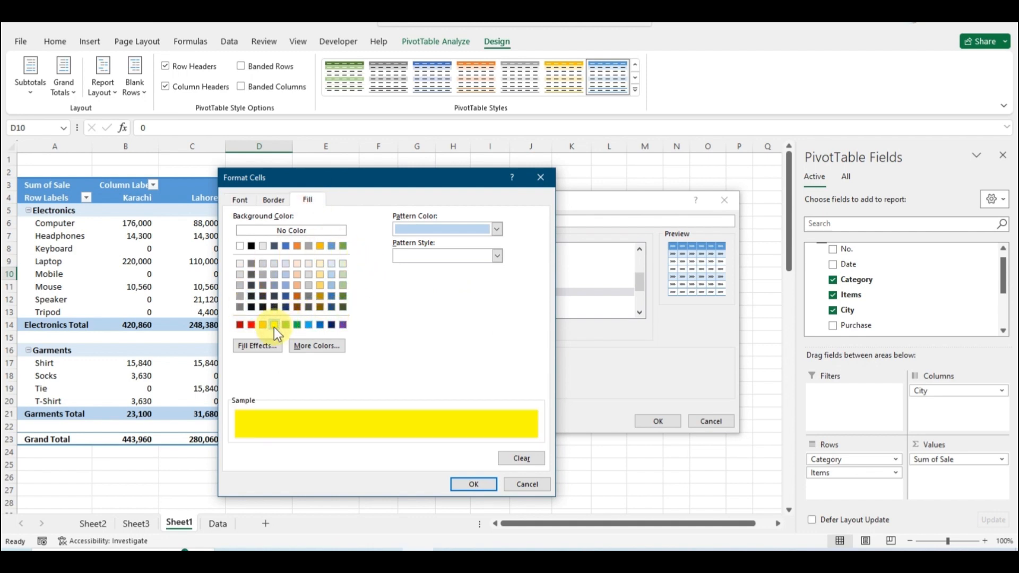
Step: Set the Subtotal Row 1 font to bold and dark red
left_click(240, 200)
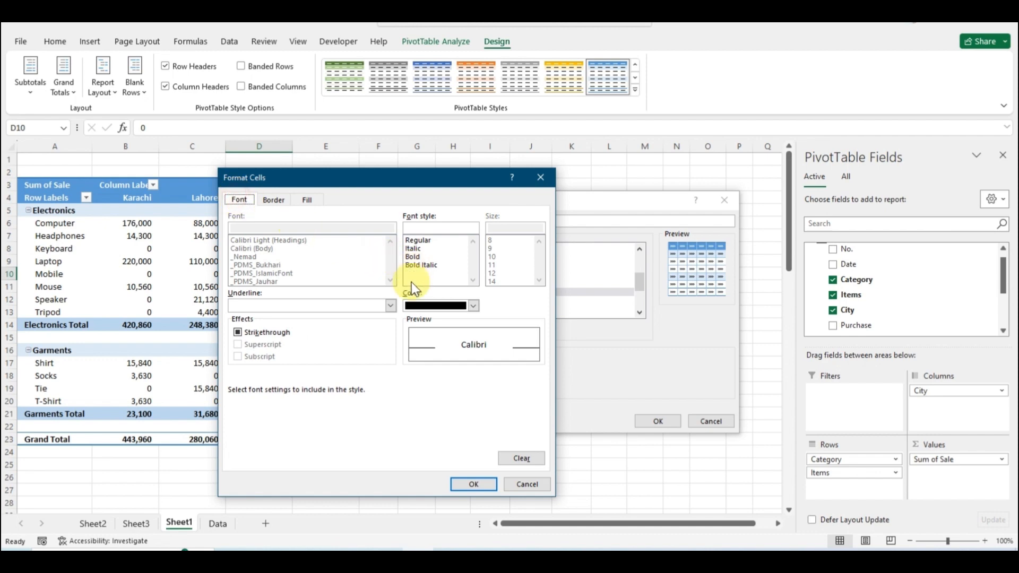
left_click(419, 257)
left_click(450, 306)
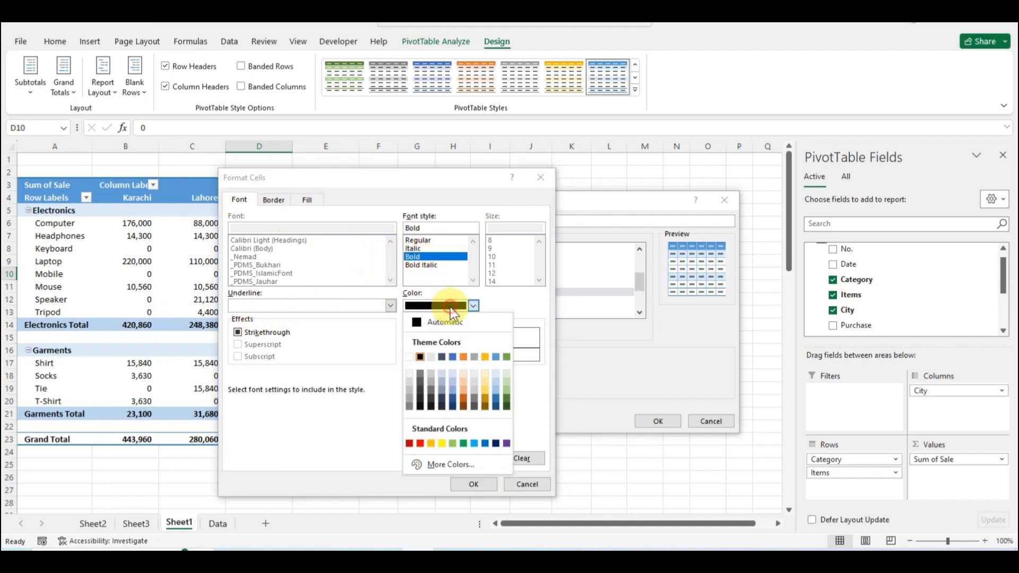
left_click(408, 444)
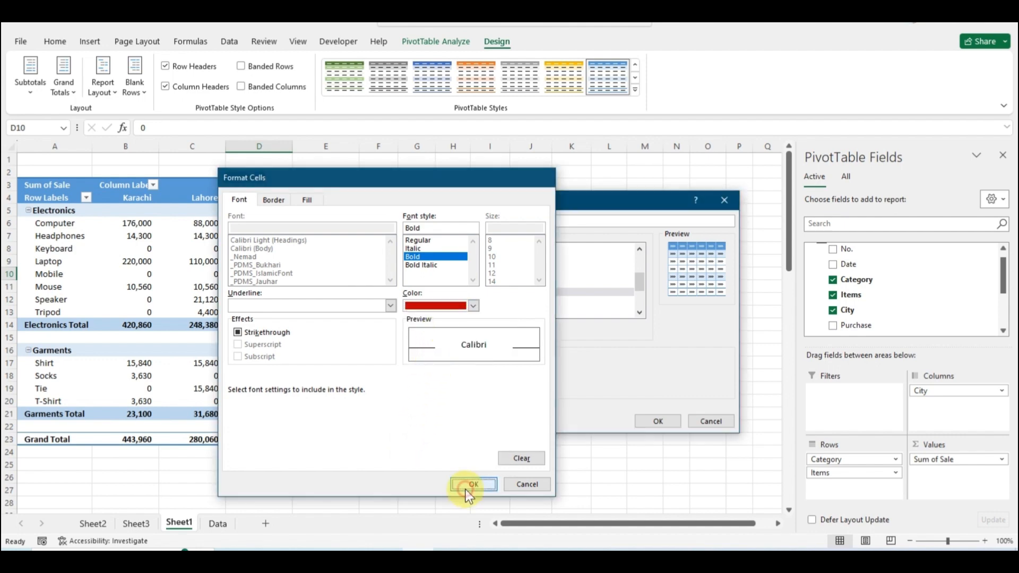
left_click(471, 484)
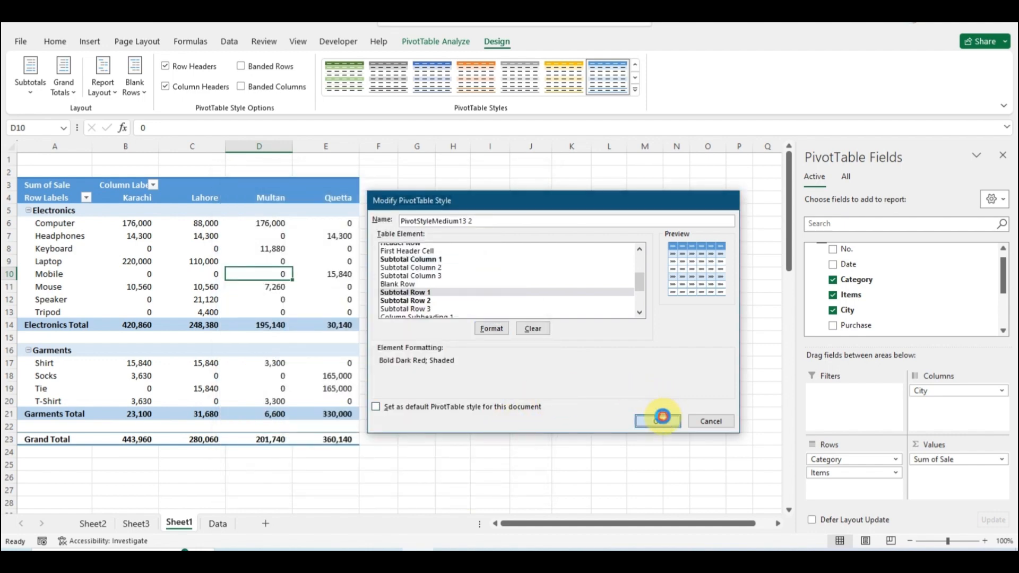
Step: Save the modified style and apply this custom style to the category-by-city pivot table
left_click(658, 421)
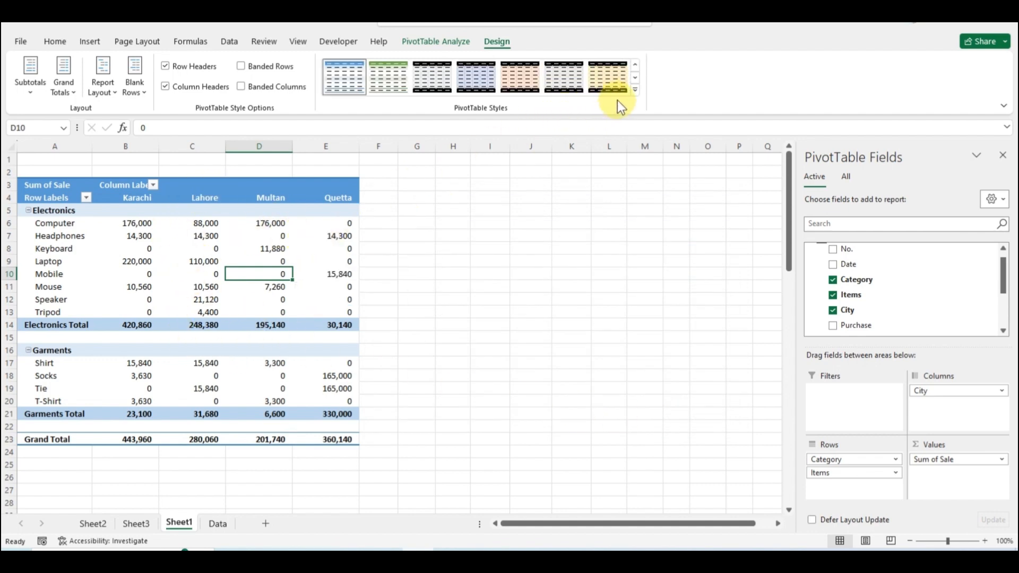
left_click(636, 89)
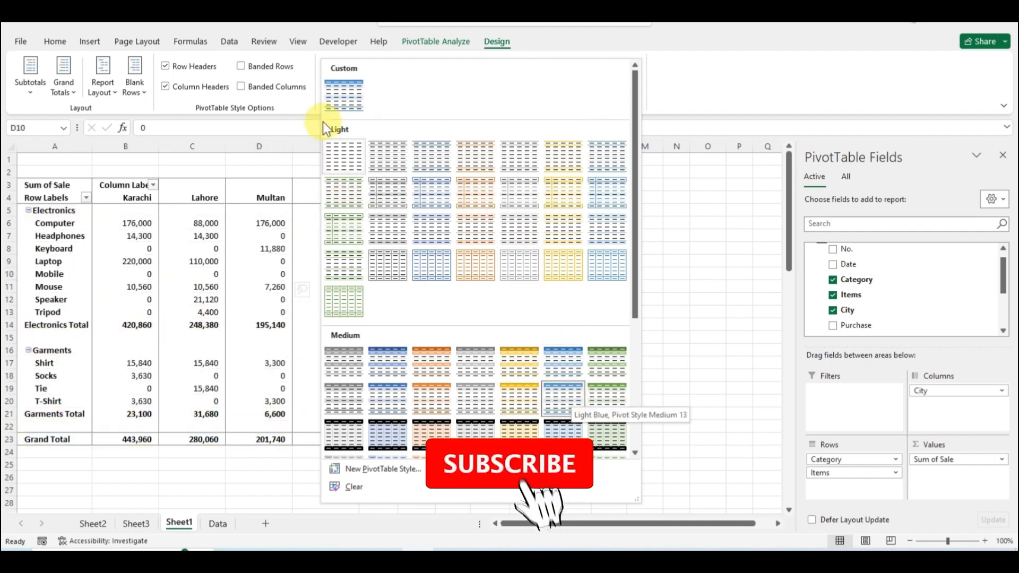
left_click(358, 92)
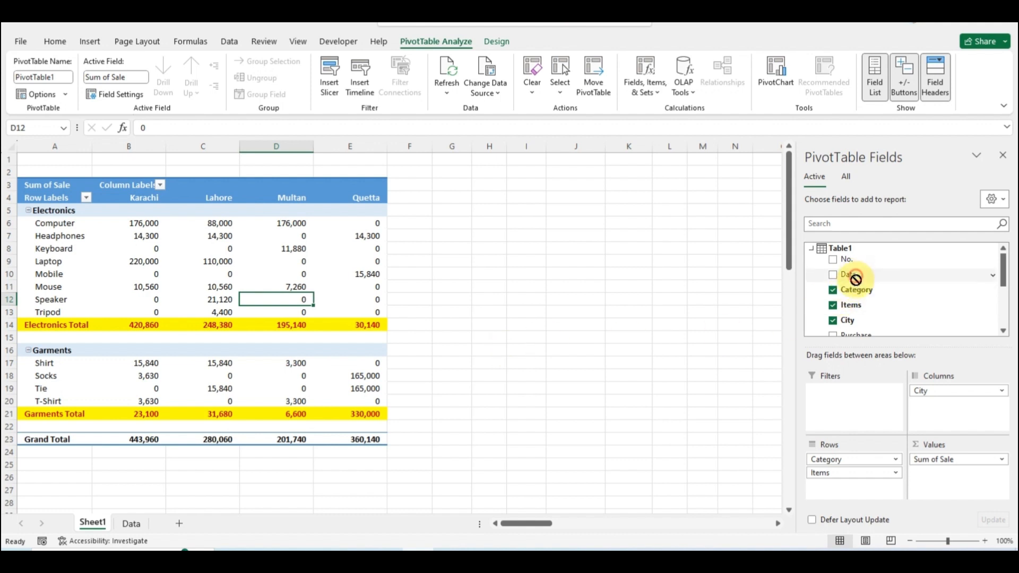
Step: Add the Date field as a report filter and filter the pivot table to 9/2/2023
left_click_drag(855, 277, 858, 411)
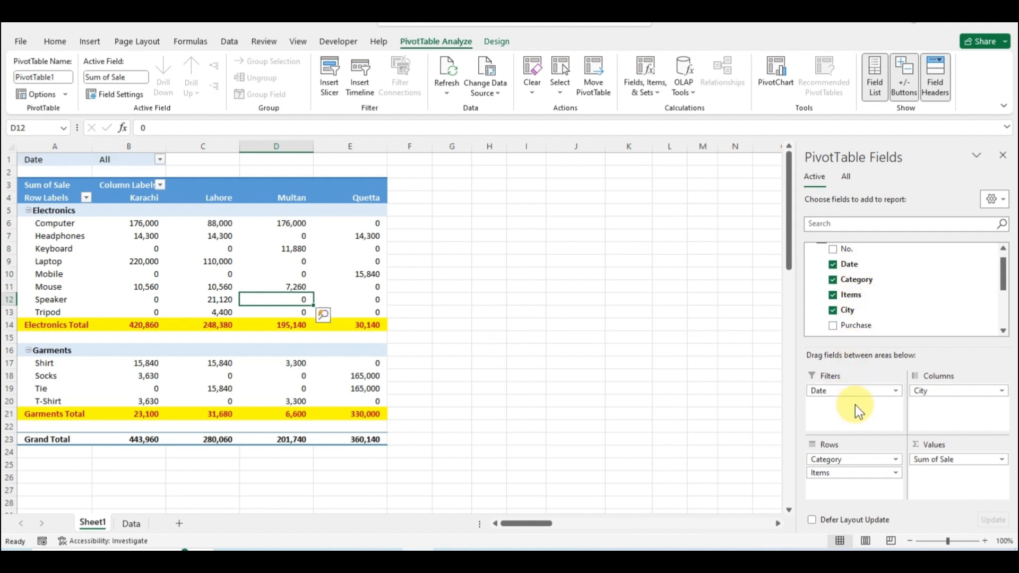
left_click(159, 160)
left_click(24, 194)
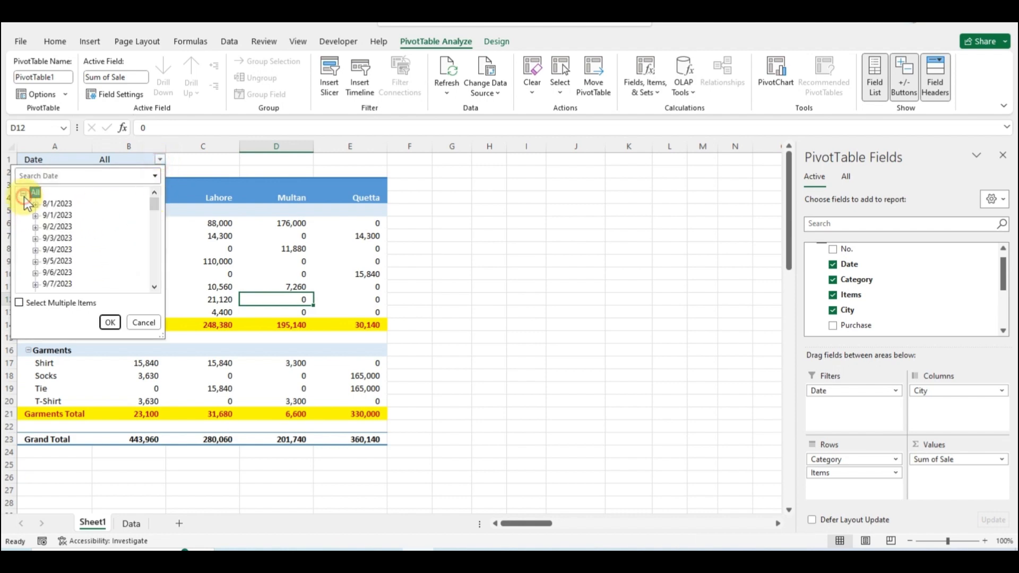
left_click(110, 322)
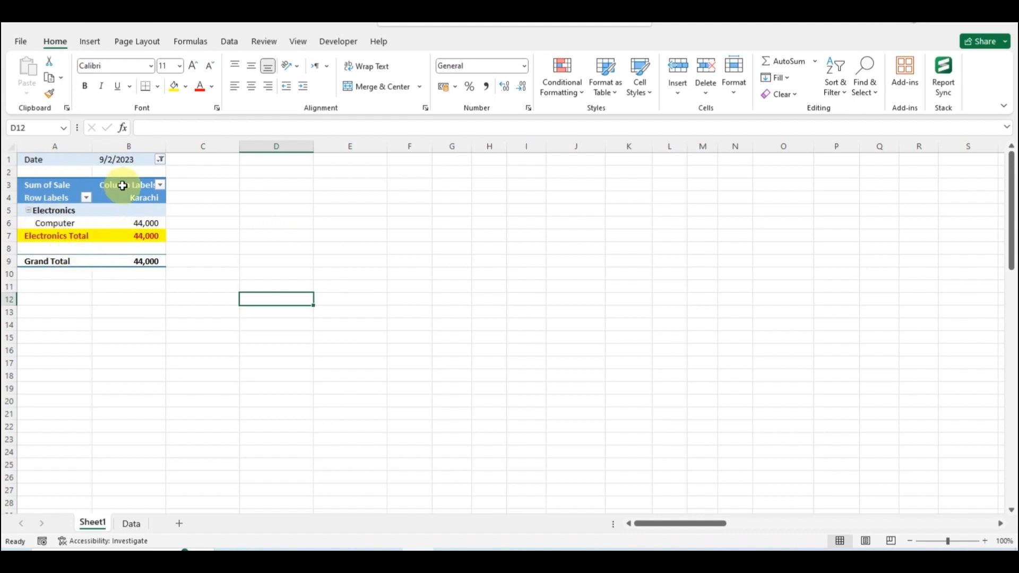
Step: Reset the Date report filter to All so every date is included
left_click(159, 159)
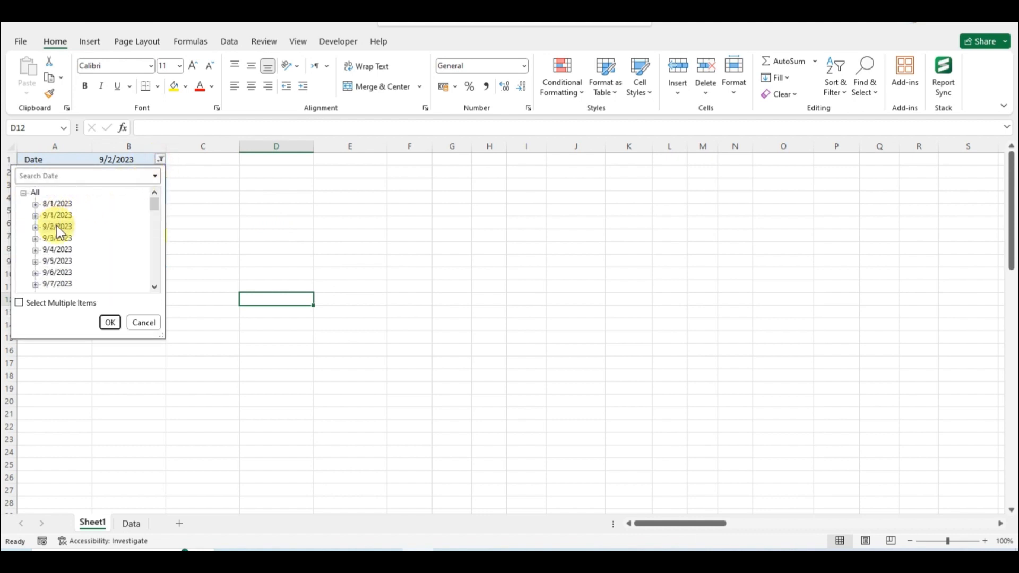
double_click(34, 192)
left_click(110, 323)
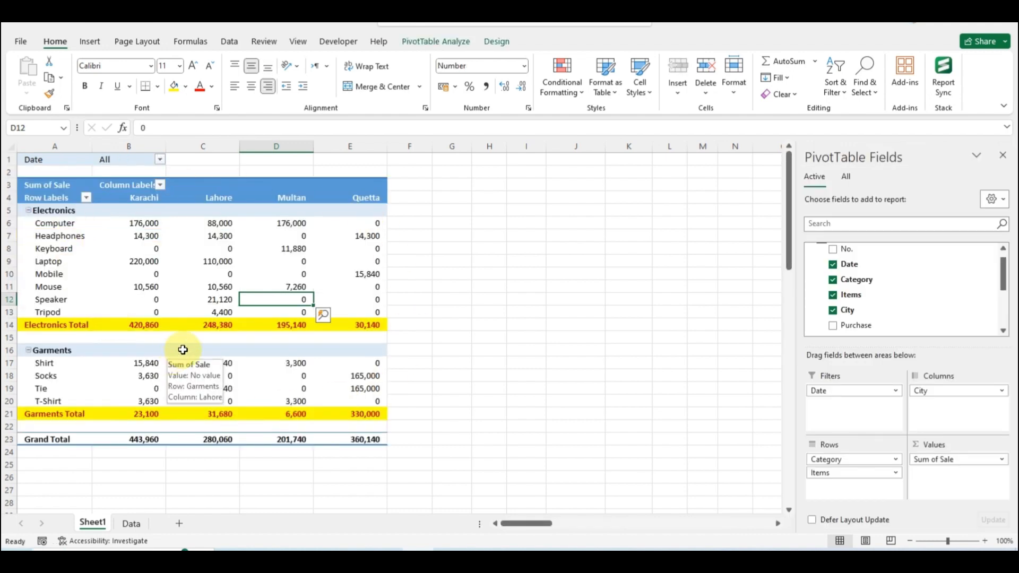
Step: Insert a timeline for the Date field and place it in the empty cells beside the pivot table, around columns G to K
mouse_move(210, 323)
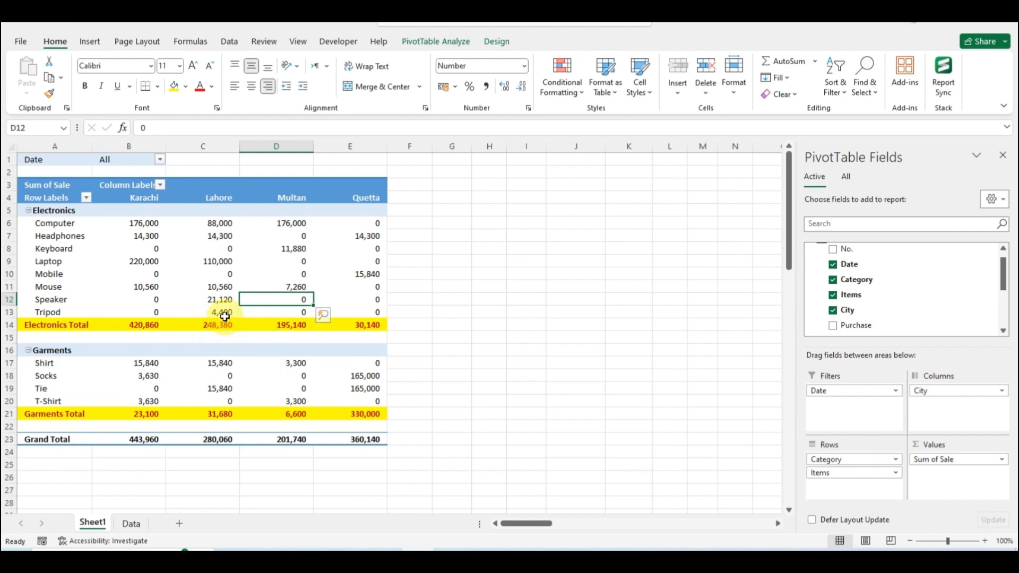
left_click(420, 42)
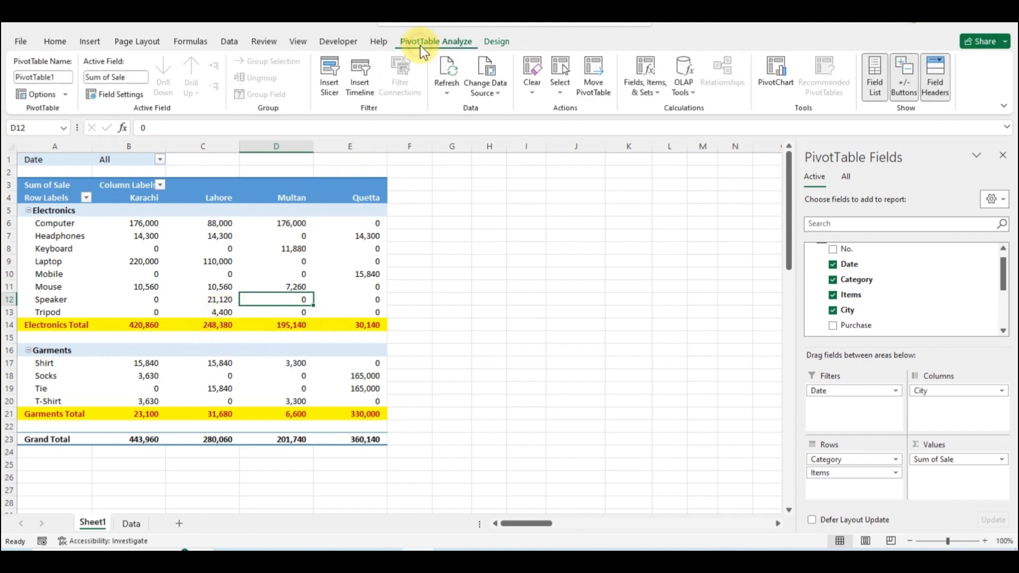
left_click(366, 93)
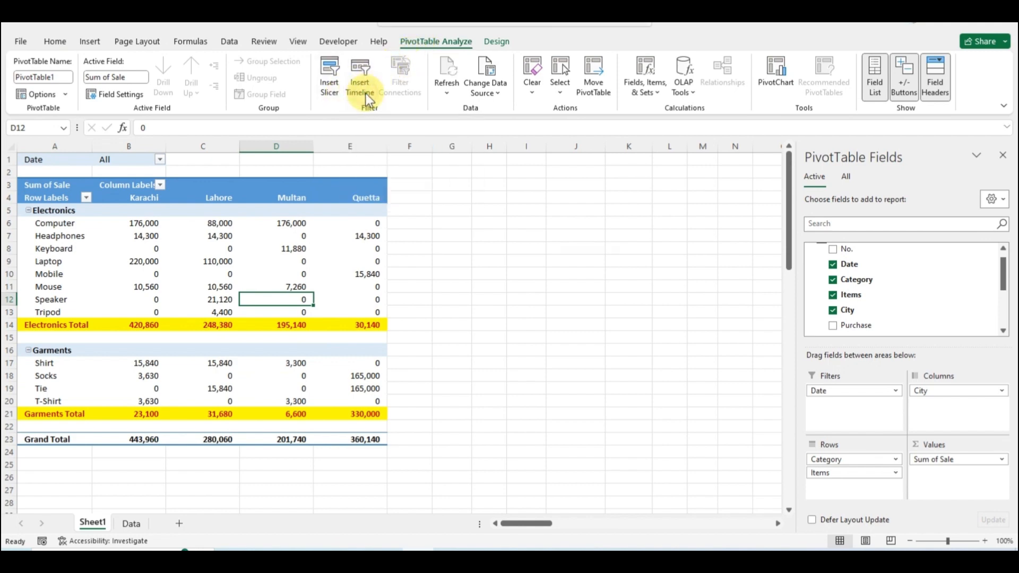
left_click(522, 309)
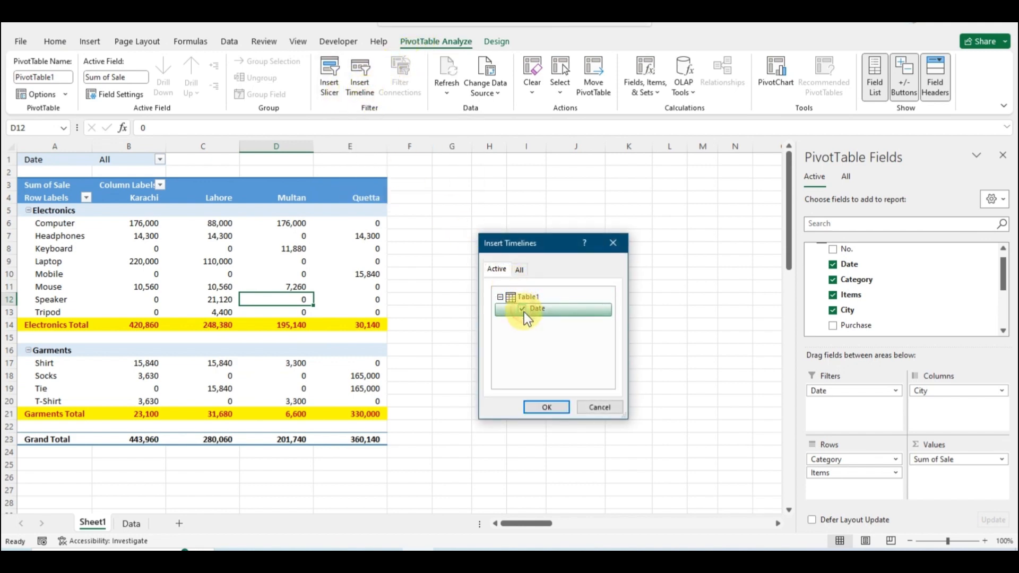
left_click(542, 405)
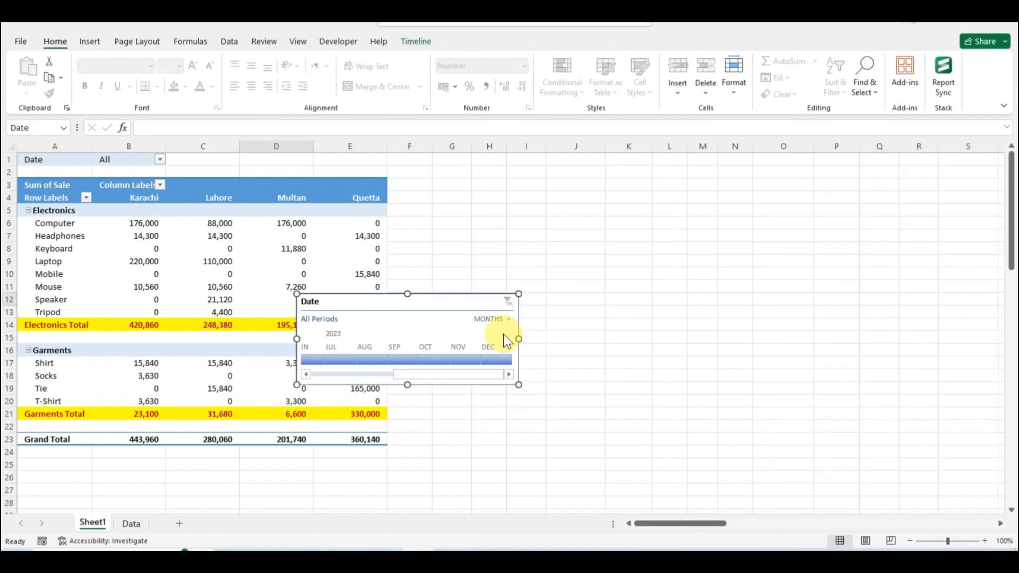
left_click_drag(433, 302, 559, 202)
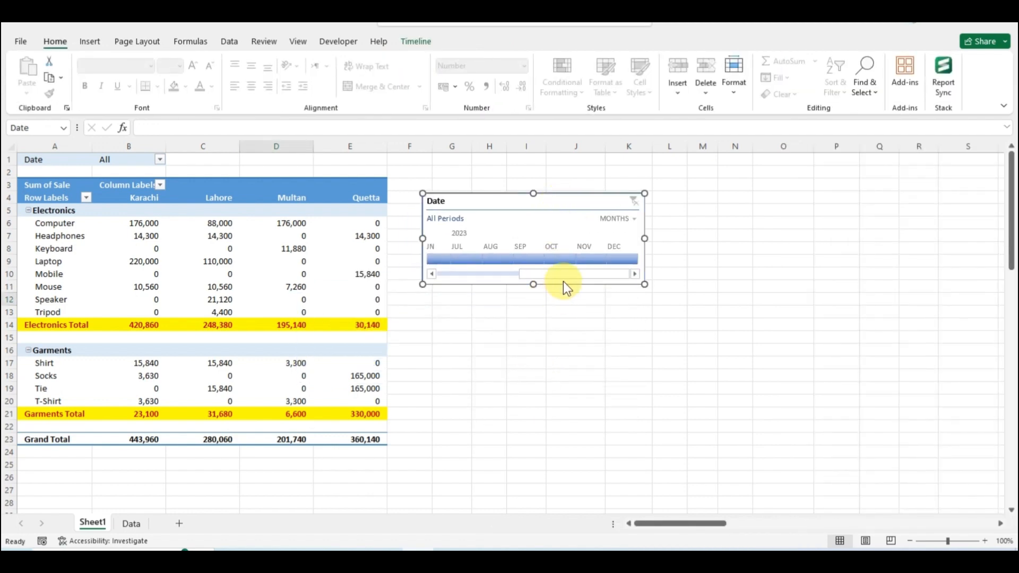
Step: Filter the pivot table to October 2023 with the Date timeline and select the whole table from Sum of Sale to Grand Total
left_click_drag(564, 278, 624, 278)
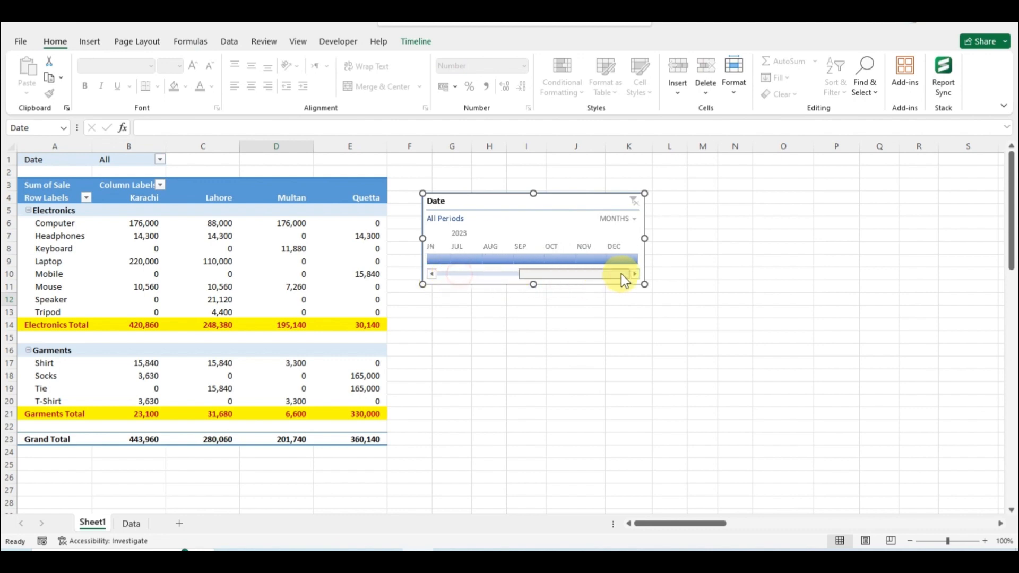
left_click(551, 259)
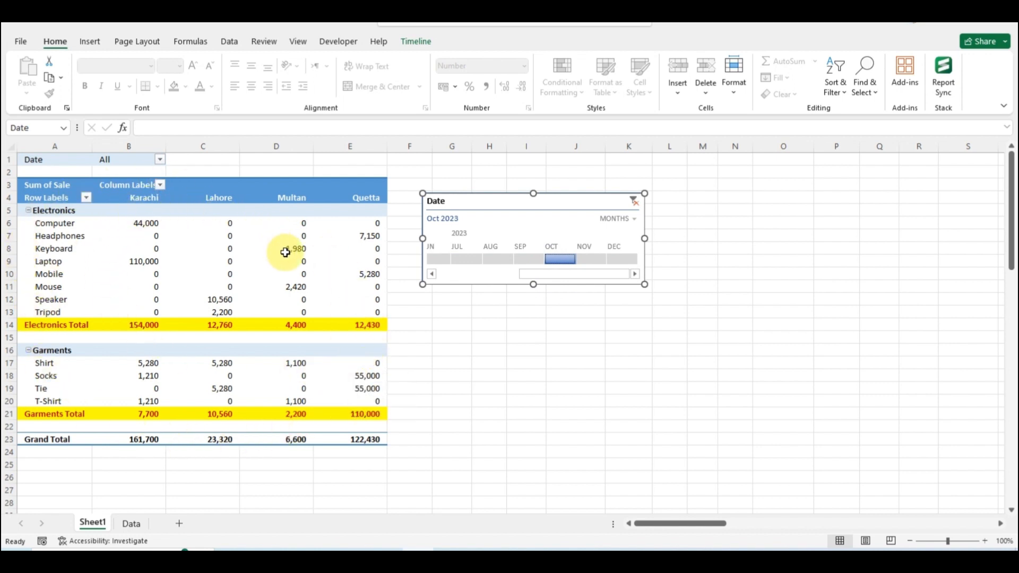
left_click(34, 185)
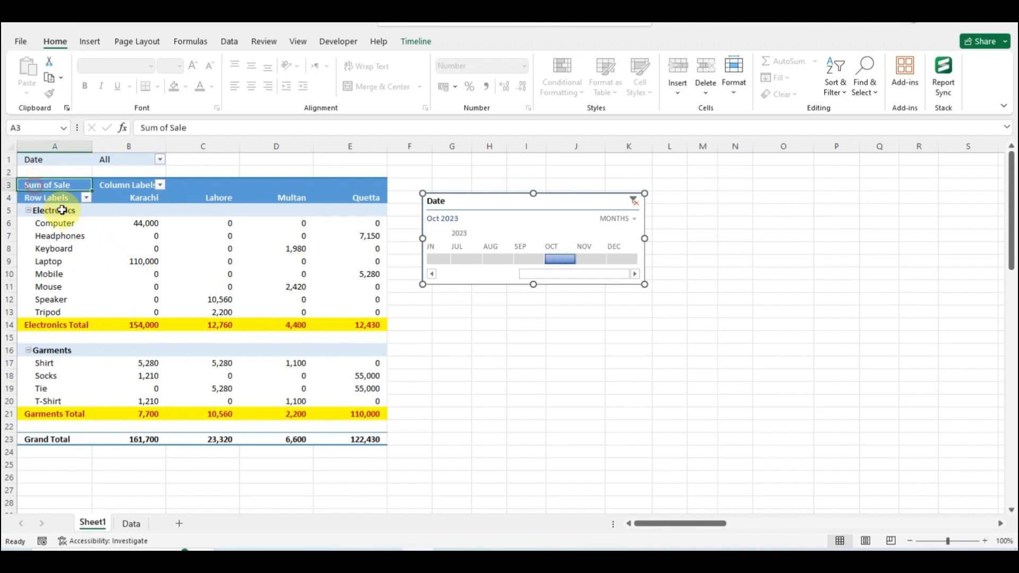
left_click_drag(63, 211, 361, 439)
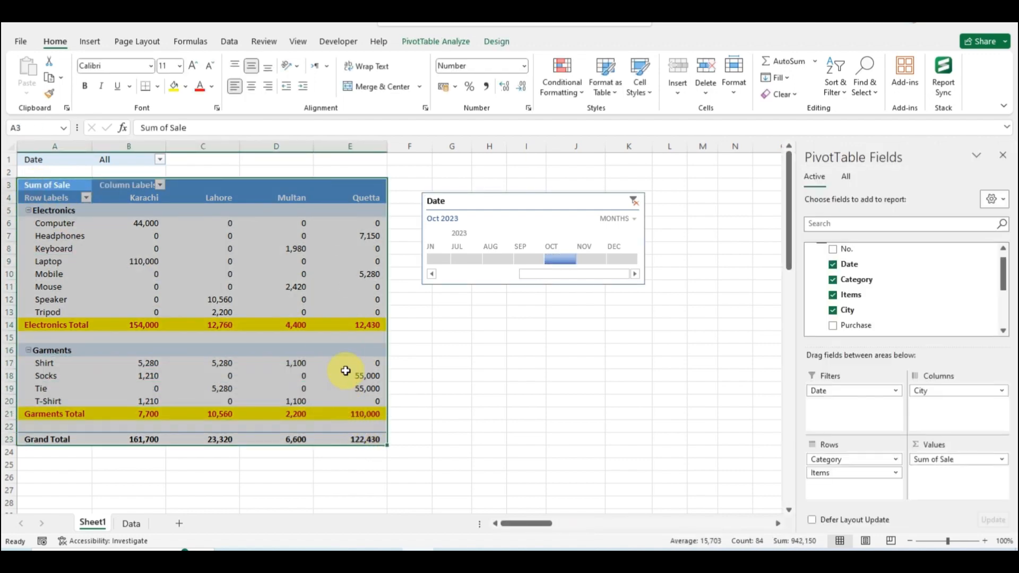
Step: Filter the timeline to November 2023, extend the range to October–November 2023, and clear the timeline filter
left_click(590, 259)
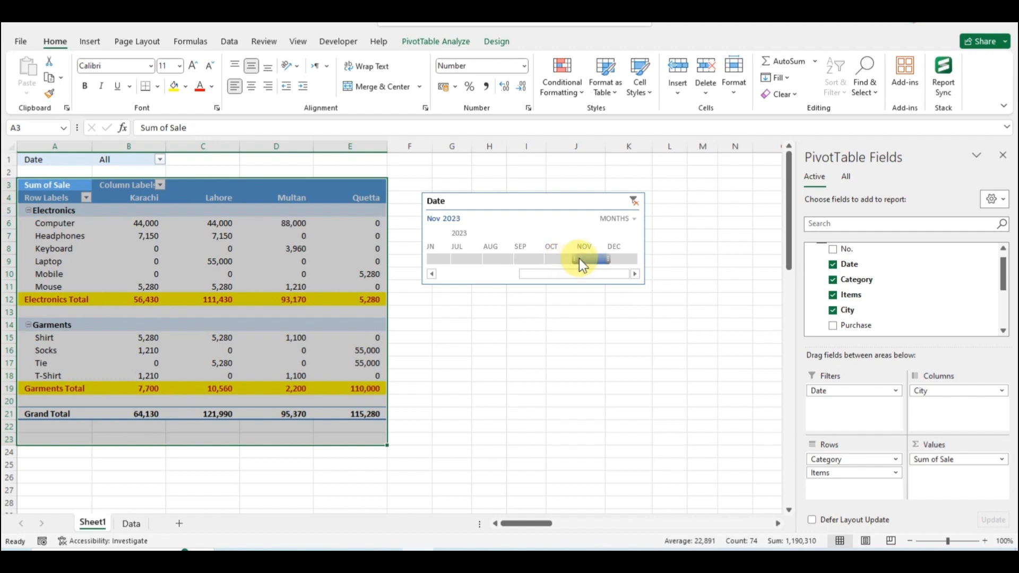
left_click_drag(589, 264, 570, 265)
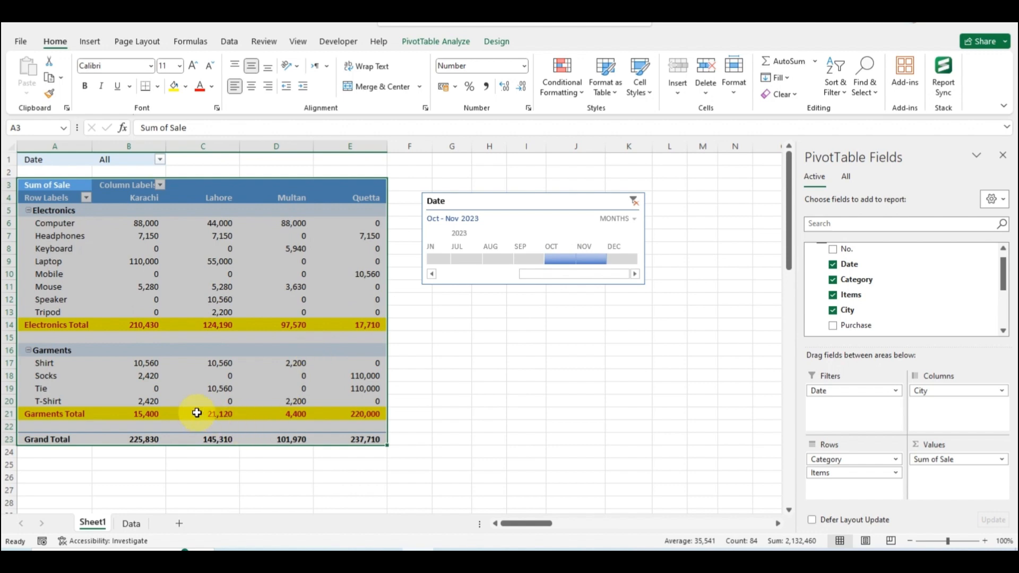
mouse_move(102, 325)
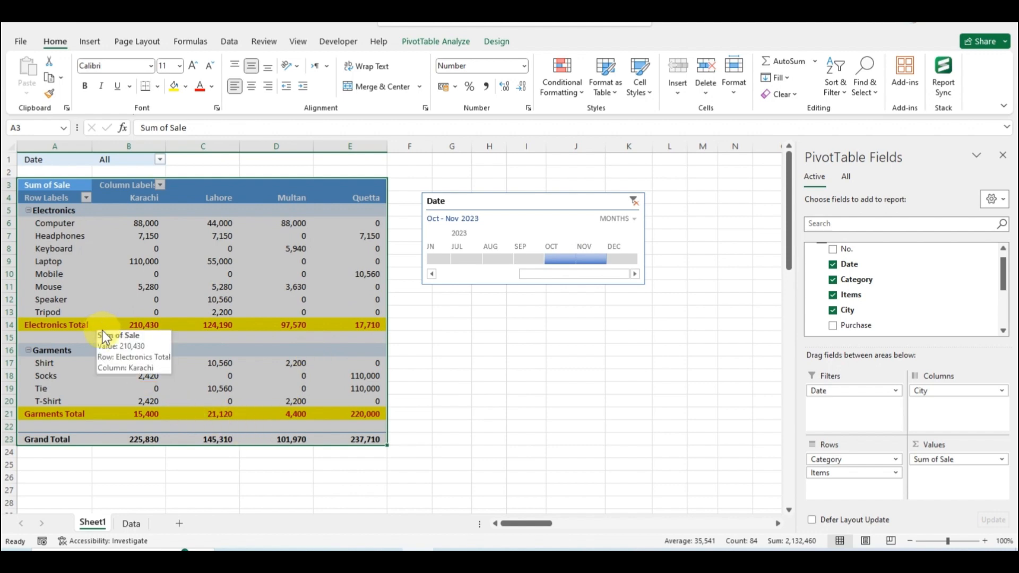
left_click(635, 200)
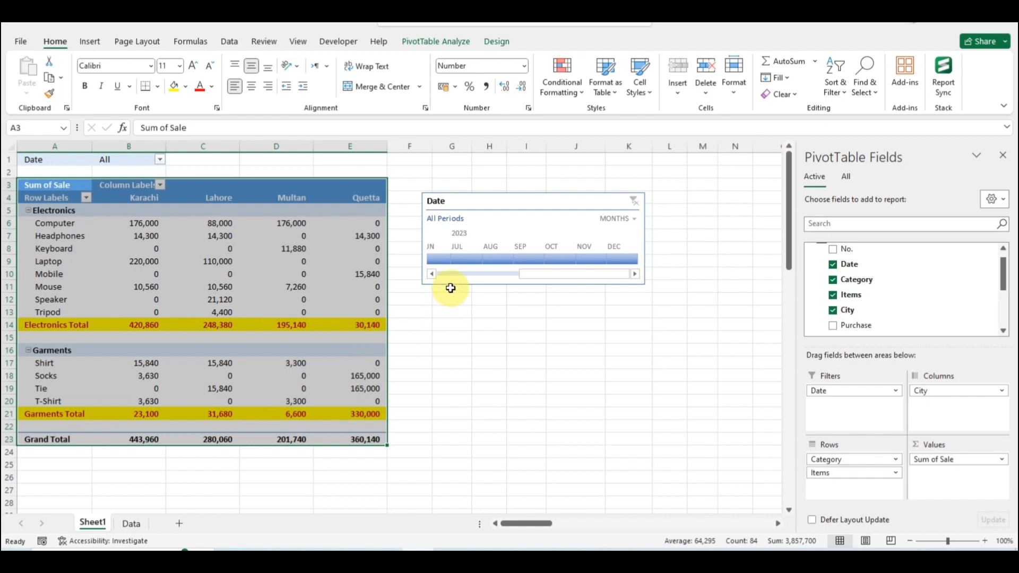
Step: Move the Date timeline farther from the pivot table, then insert a Date (Year) slicer and place it below the timeline
left_click_drag(563, 194, 643, 175)
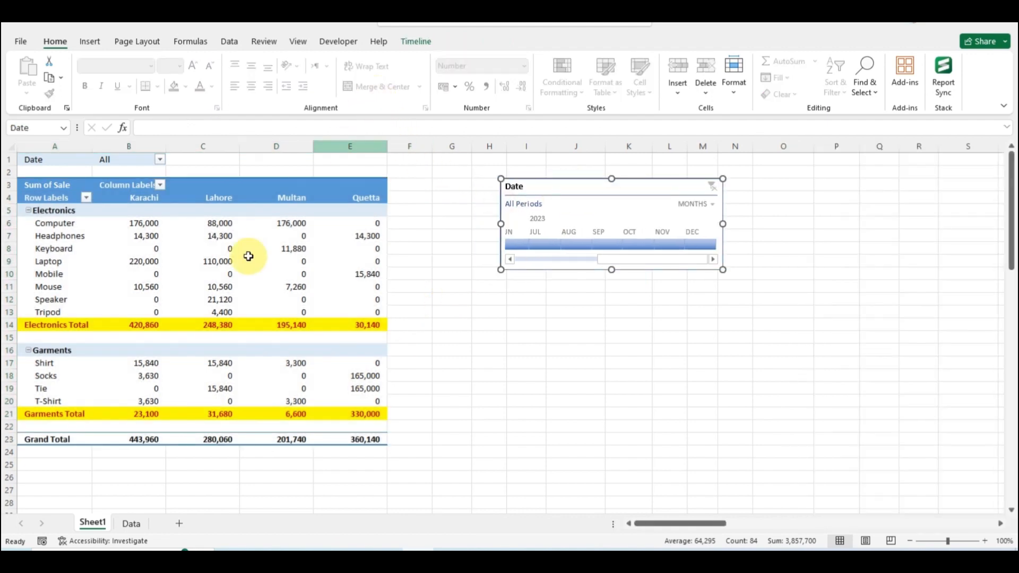
left_click(253, 234)
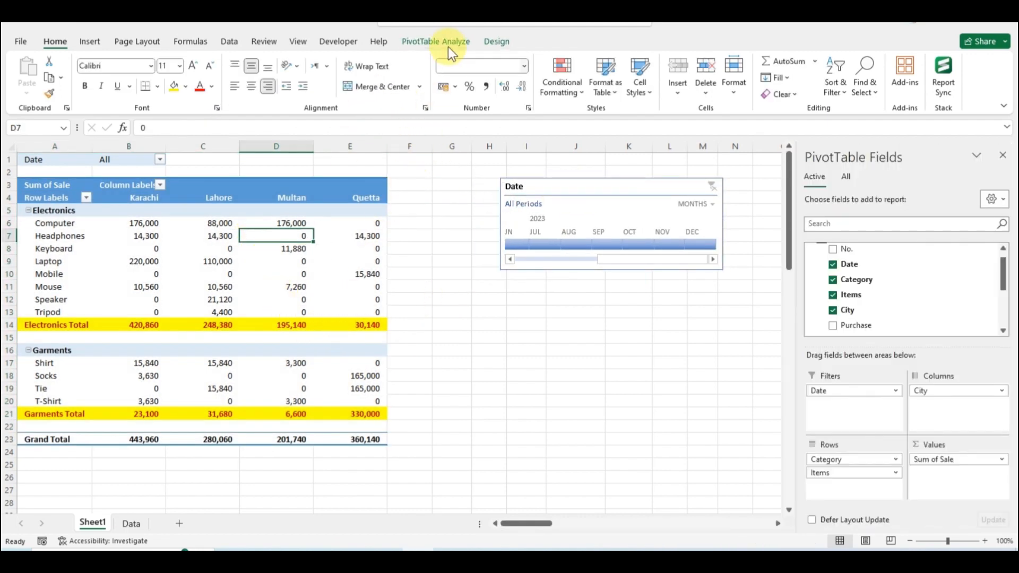
left_click(448, 42)
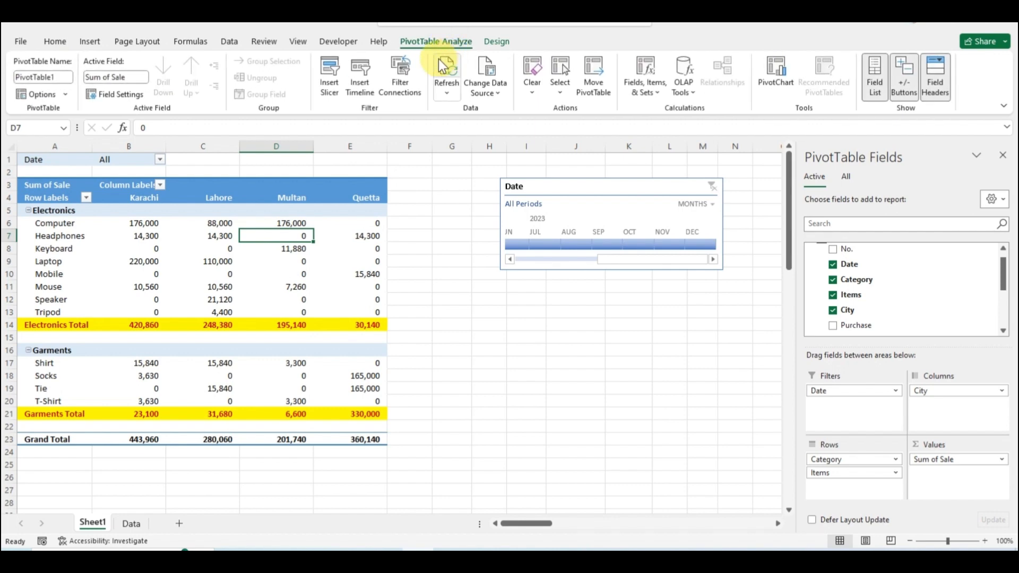
left_click(331, 78)
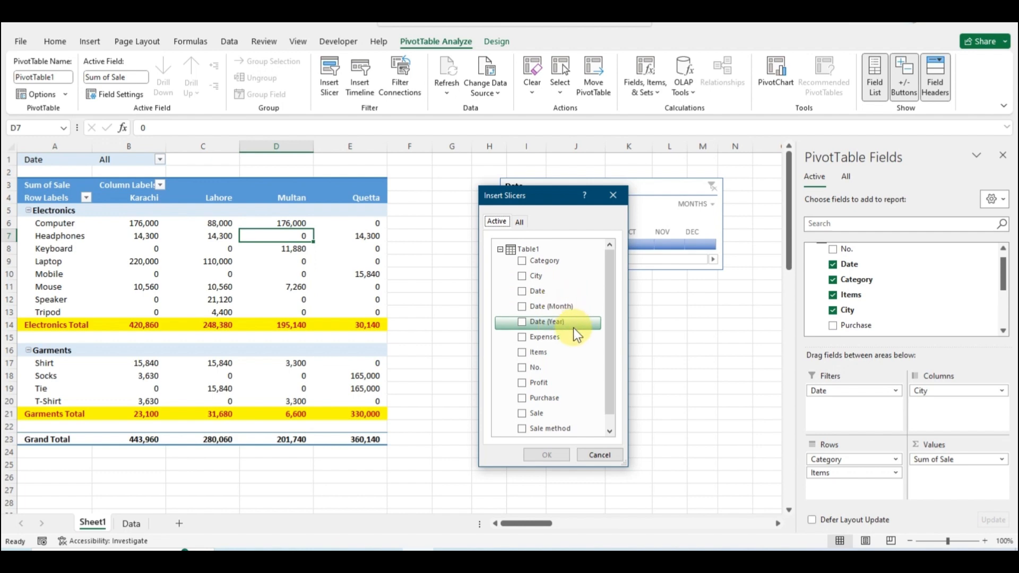
left_click(524, 324)
left_click(544, 454)
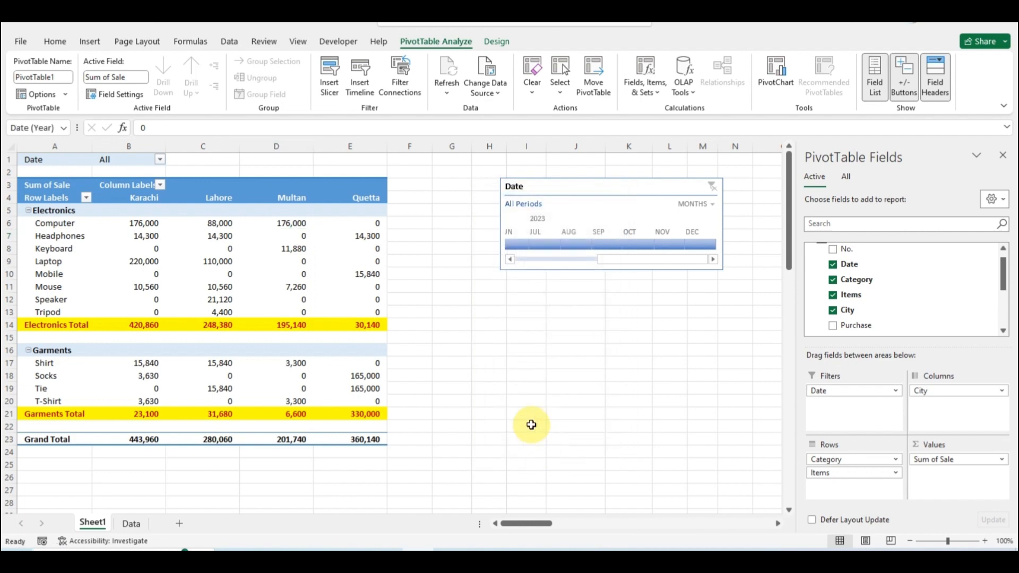
left_click_drag(414, 319, 538, 384)
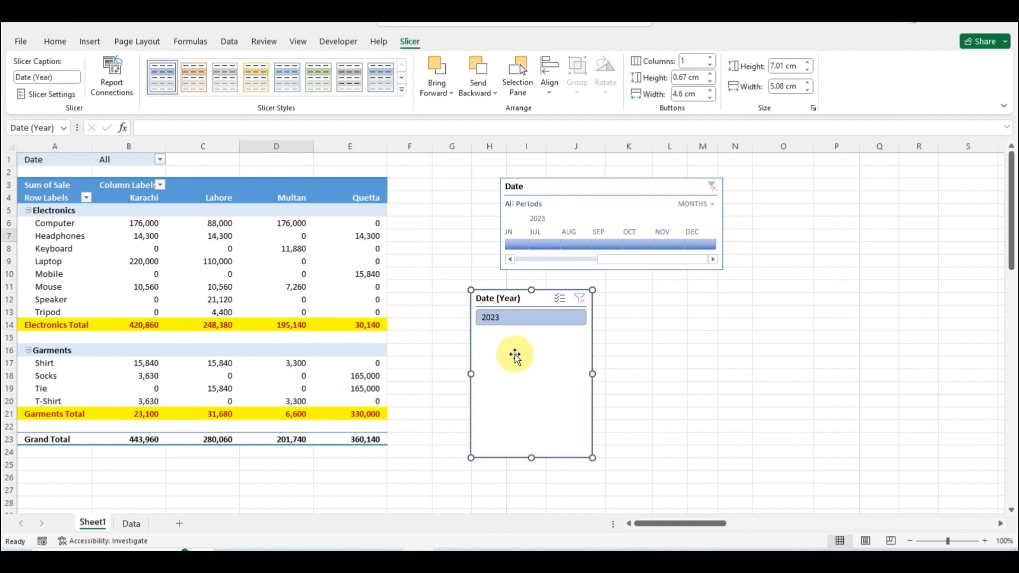
left_click(523, 318)
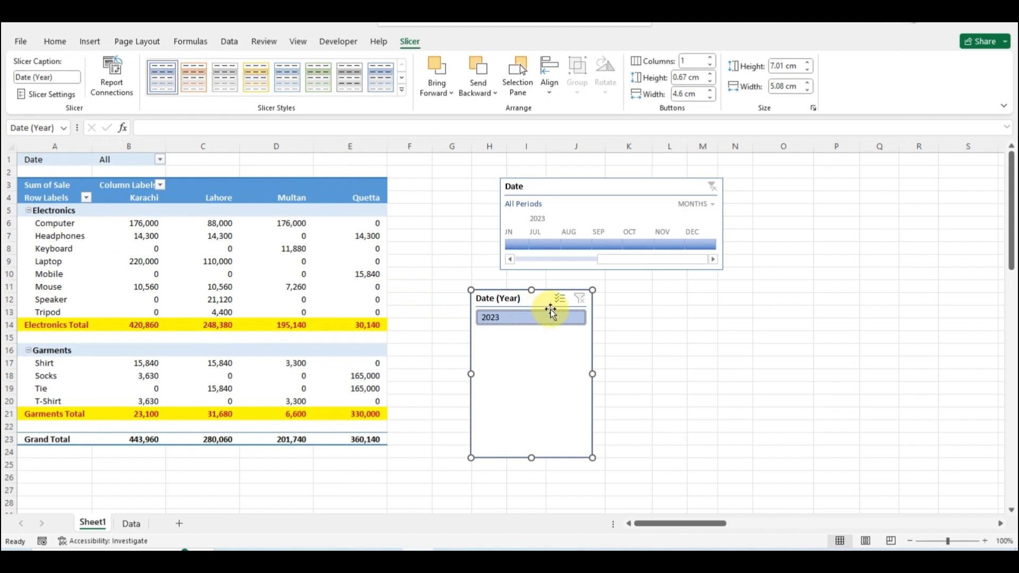
Step: On the Data sheet, change the date in C11 to 20/10/2024 and fill it down through C16
left_click(133, 524)
double_click(130, 286)
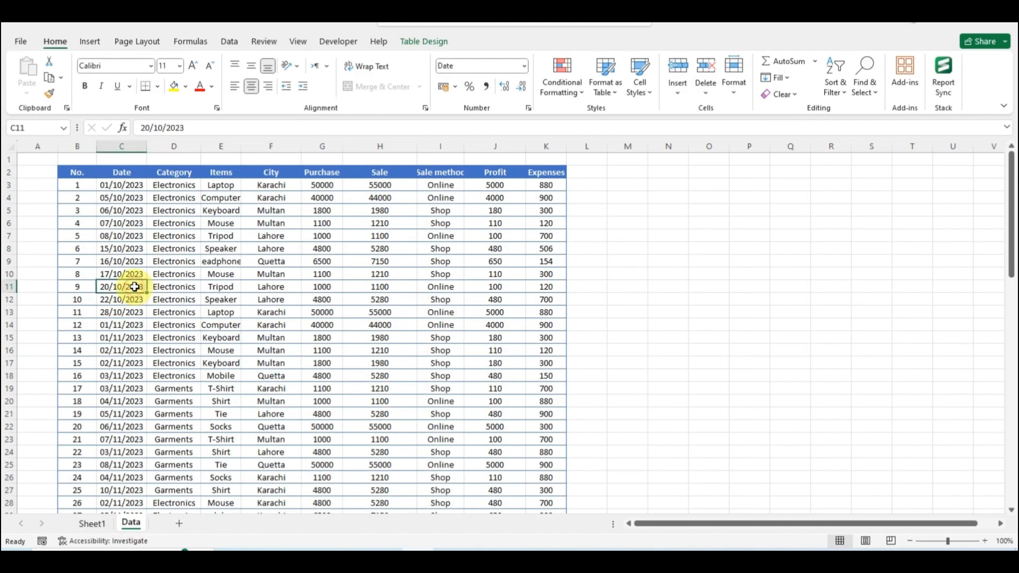
type("4")
key("Return")
key("Up")
key("shift+Down")
key("shift+Down")
key("shift+Down")
key("shift+Down")
key("shift+Down")
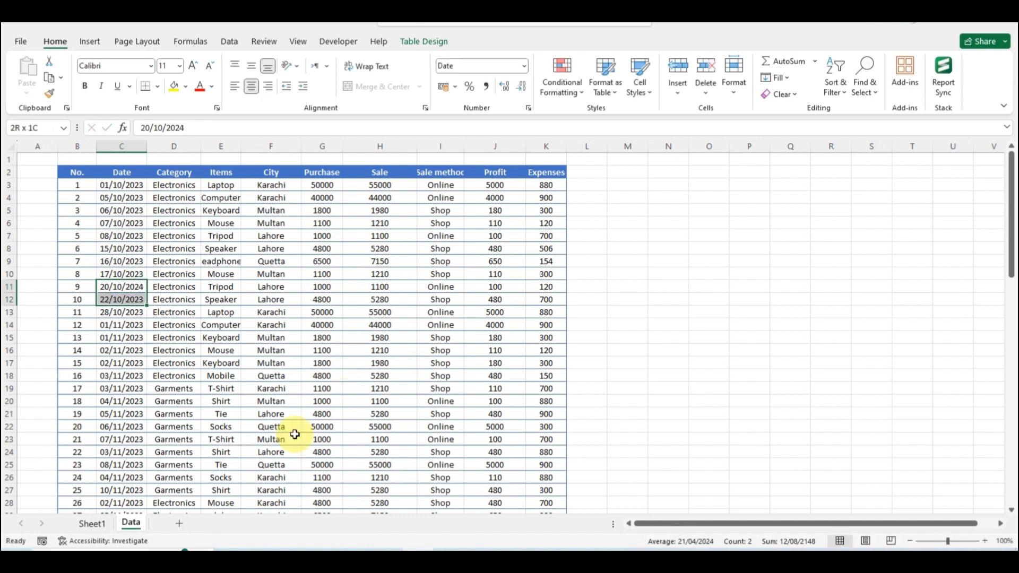
key("ctrl+d")
left_click(295, 434)
Step: Return to Sheet1 and refresh the pivot table with the changed source dates
left_click(92, 524)
left_click(300, 286)
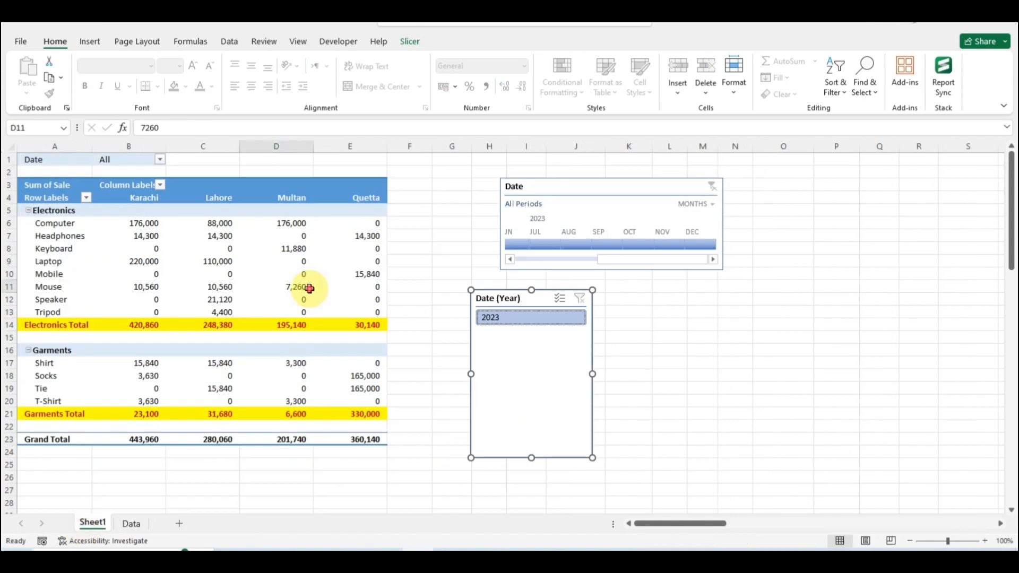
left_click(448, 71)
left_click(326, 274)
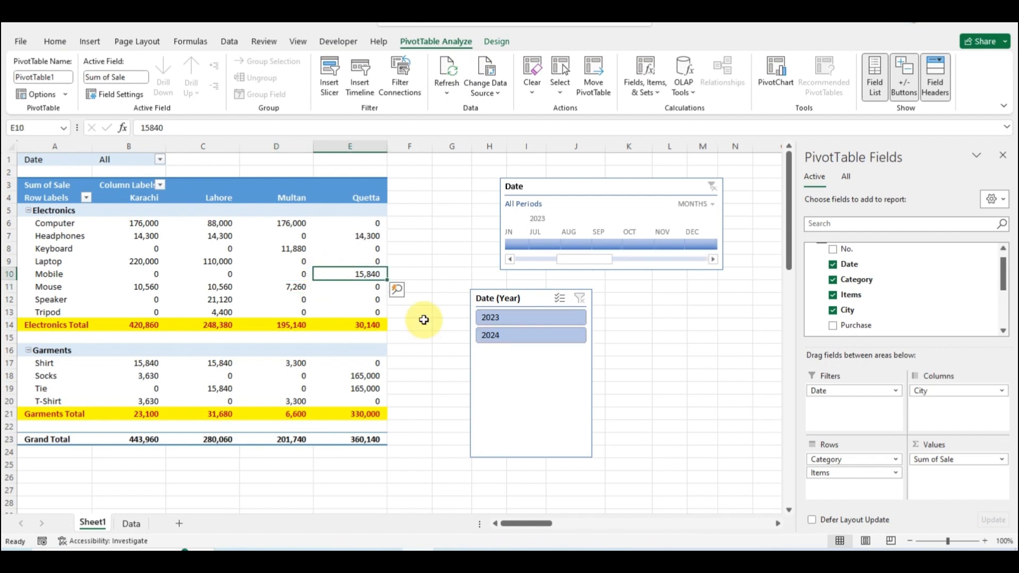
Step: Shift the Date (Year) slicer closer to the pivot table, filter by 2023 and by 2024, and clear the slicer filter
left_click_drag(510, 298, 471, 300)
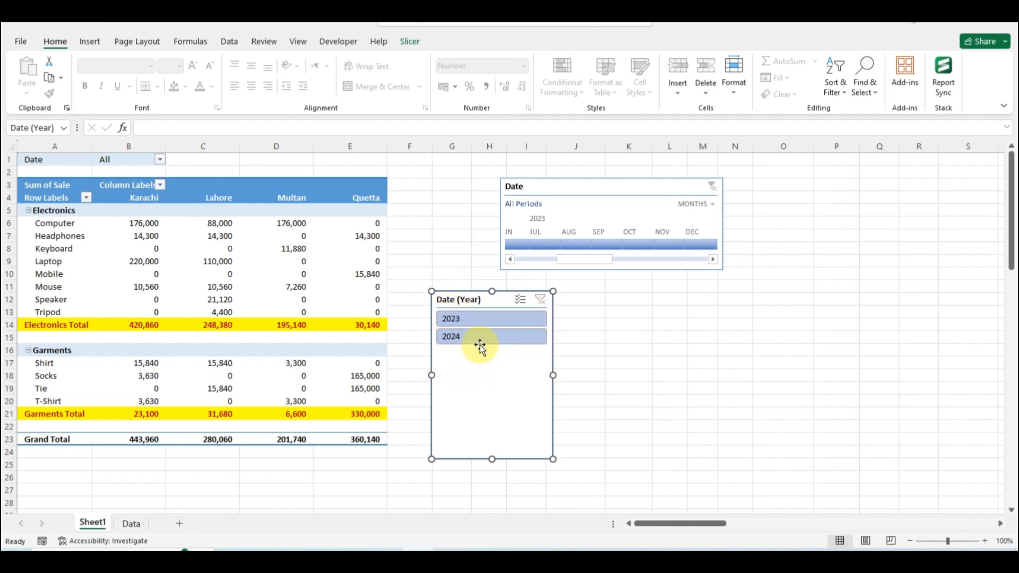
left_click(468, 320)
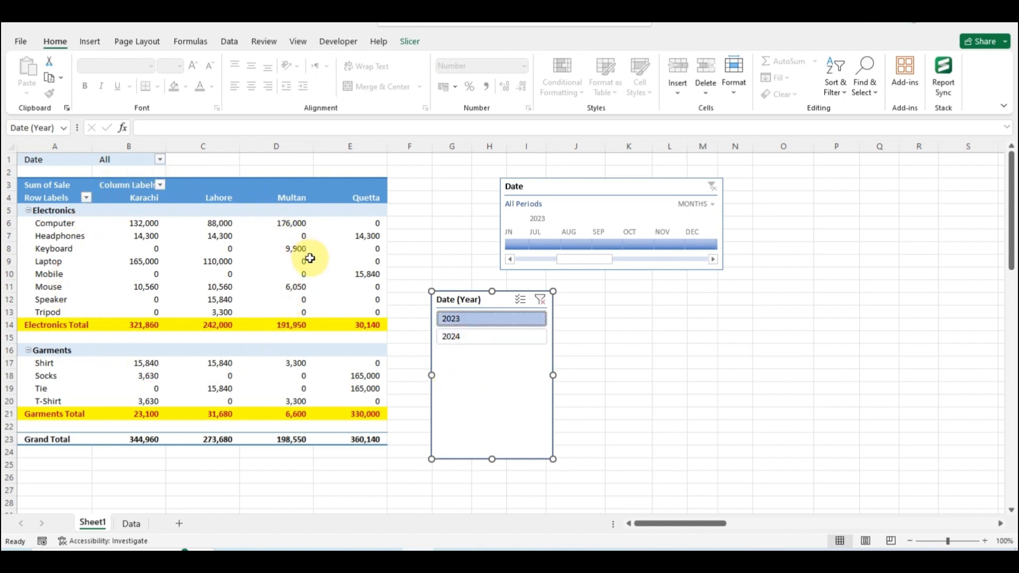
left_click(455, 338)
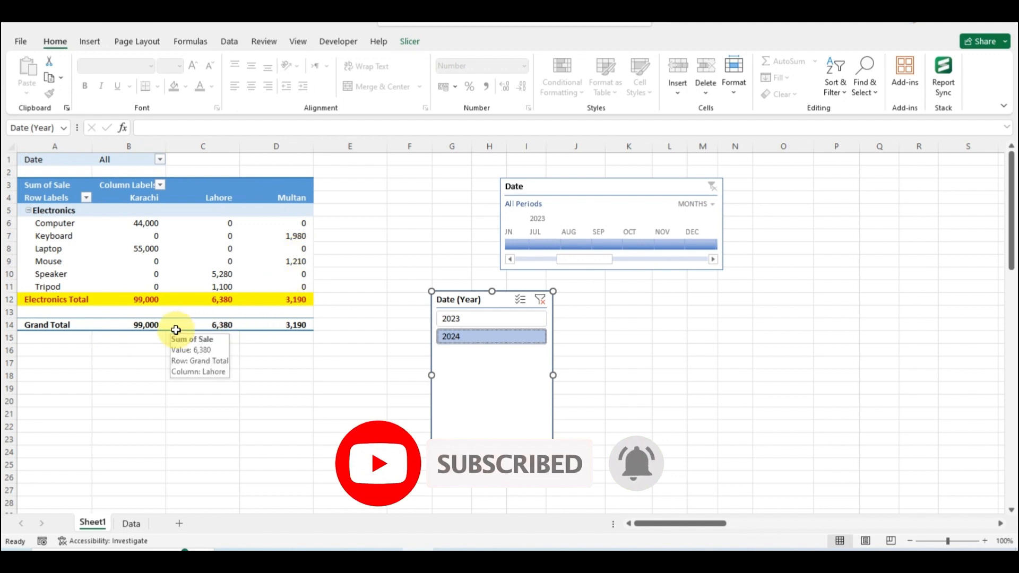
left_click(548, 301)
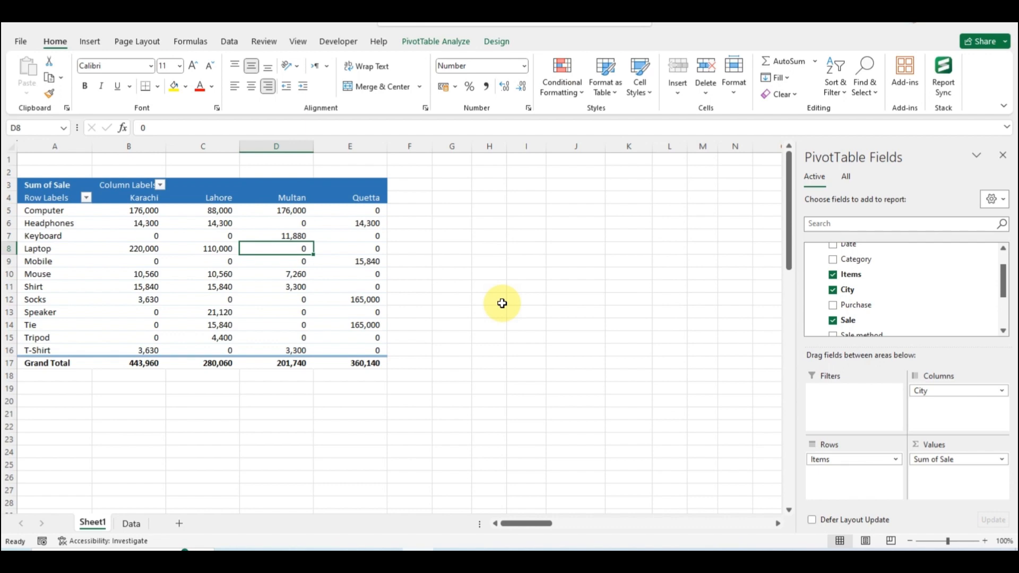
Step: Examine the pivot table's item sales values and its Grand Total row as separate ranges
left_click_drag(150, 211, 346, 345)
left_click(42, 262)
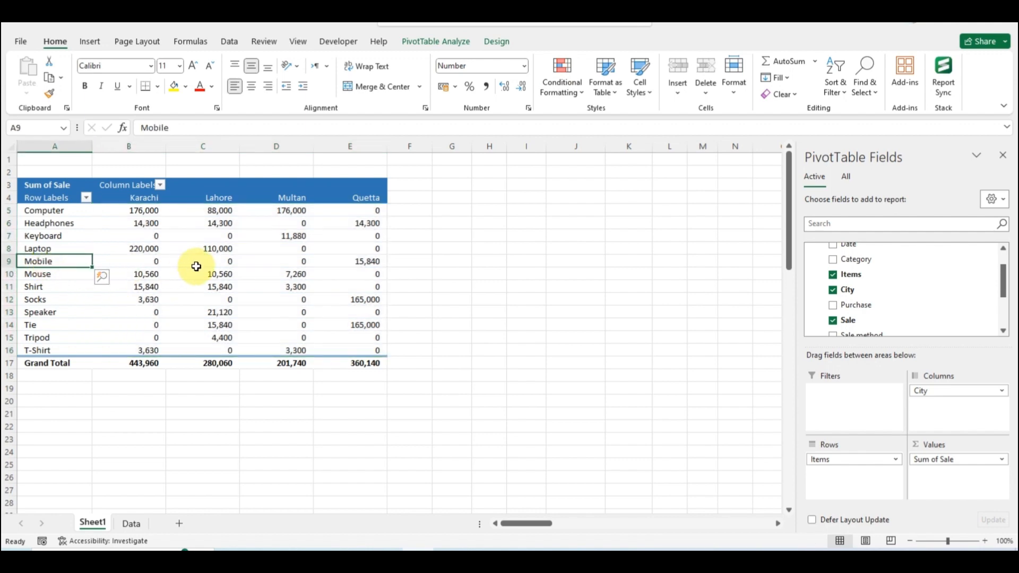
mouse_move(272, 287)
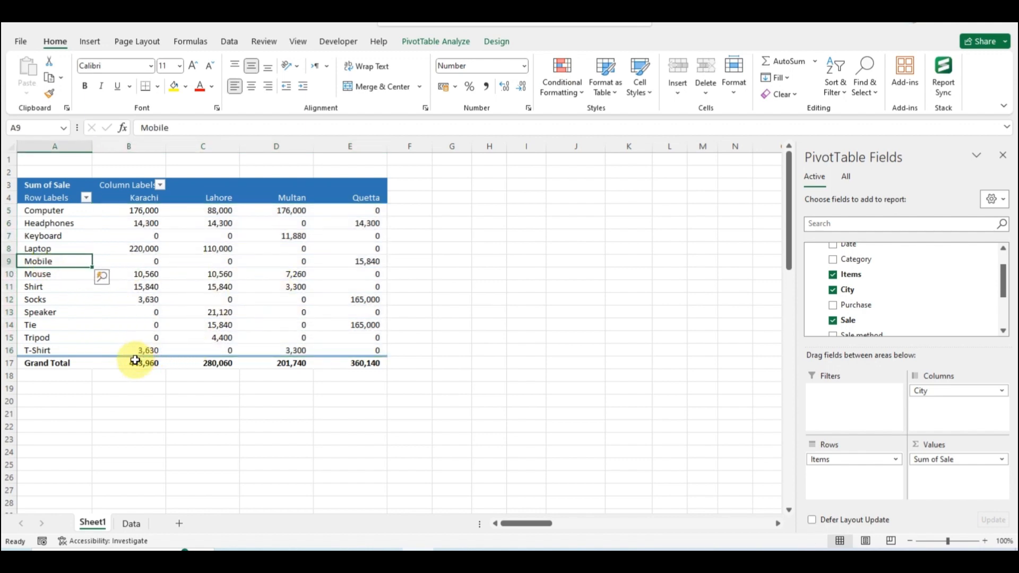
left_click_drag(136, 363, 318, 359)
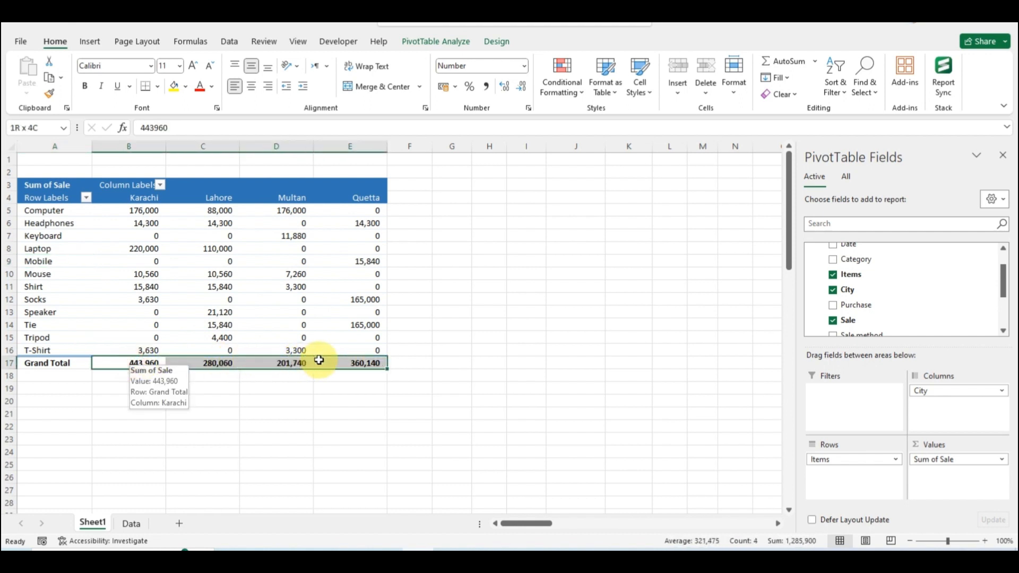
left_click(332, 330)
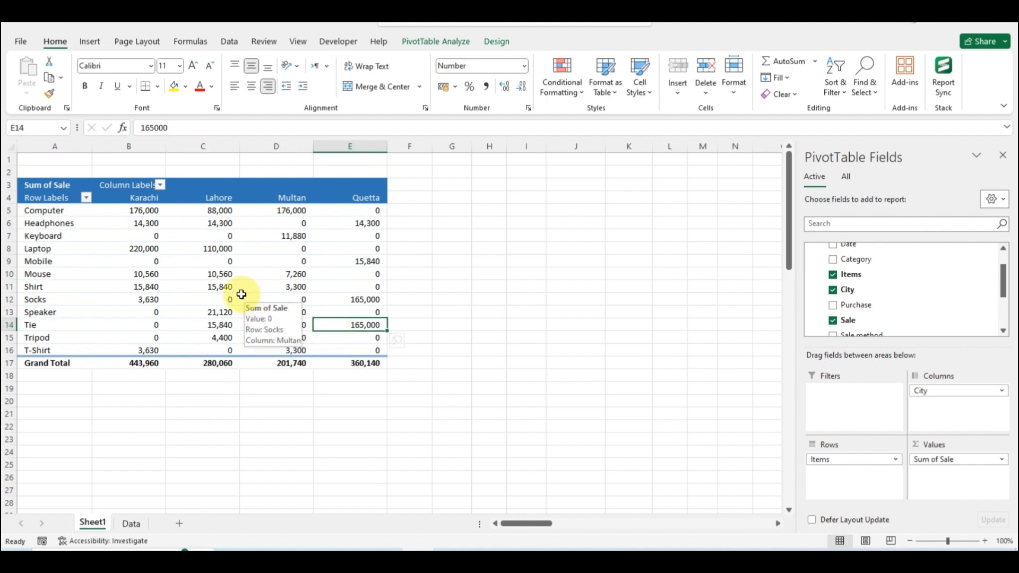
Step: Apply light blue gradient-fill data bars to the item sales values in B5:E16, leaving out the Grand Total row
left_click_drag(141, 209, 348, 351)
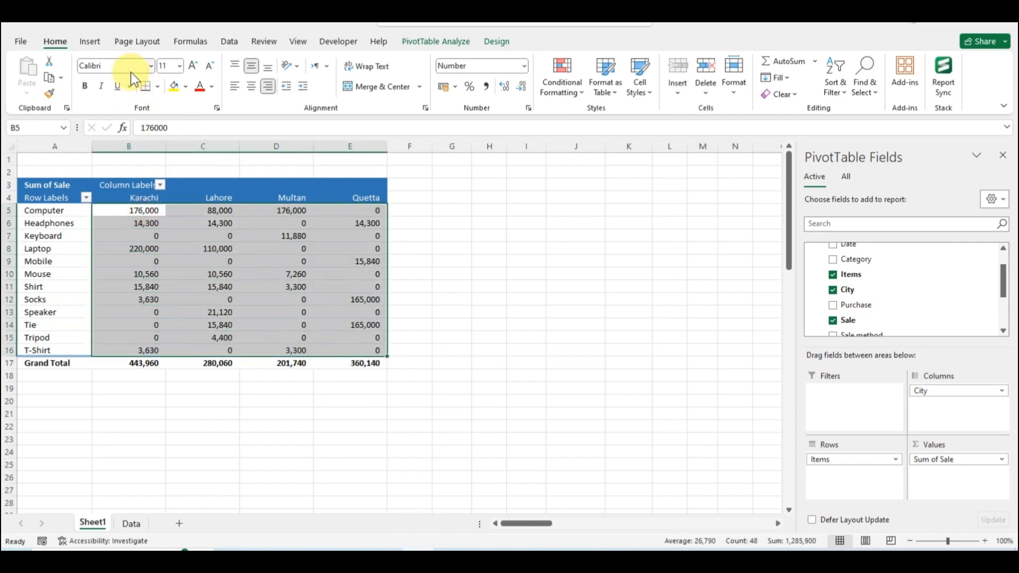
left_click(581, 95)
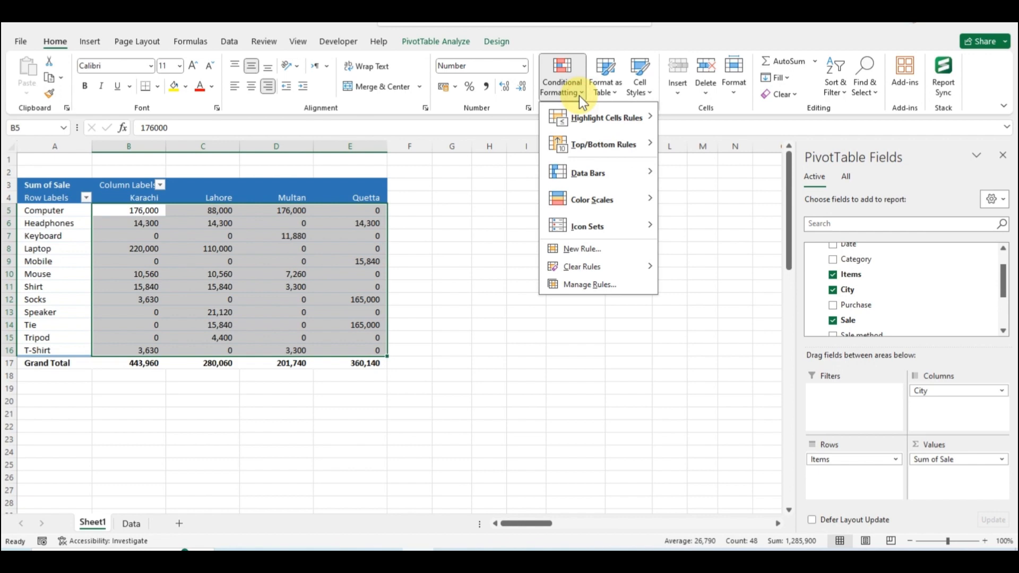
mouse_move(584, 174)
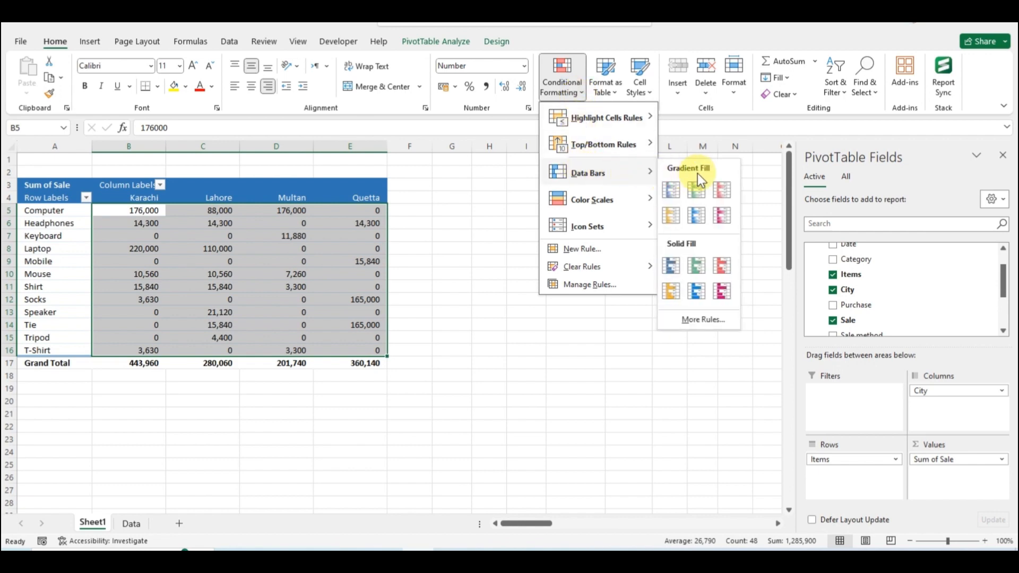
left_click(690, 223)
left_click(330, 315)
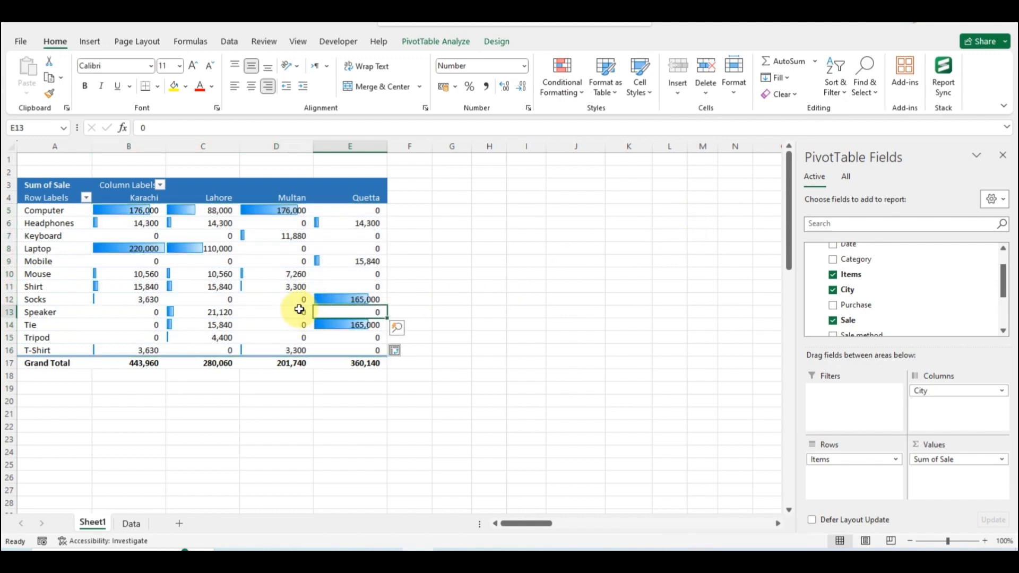
left_click(296, 309)
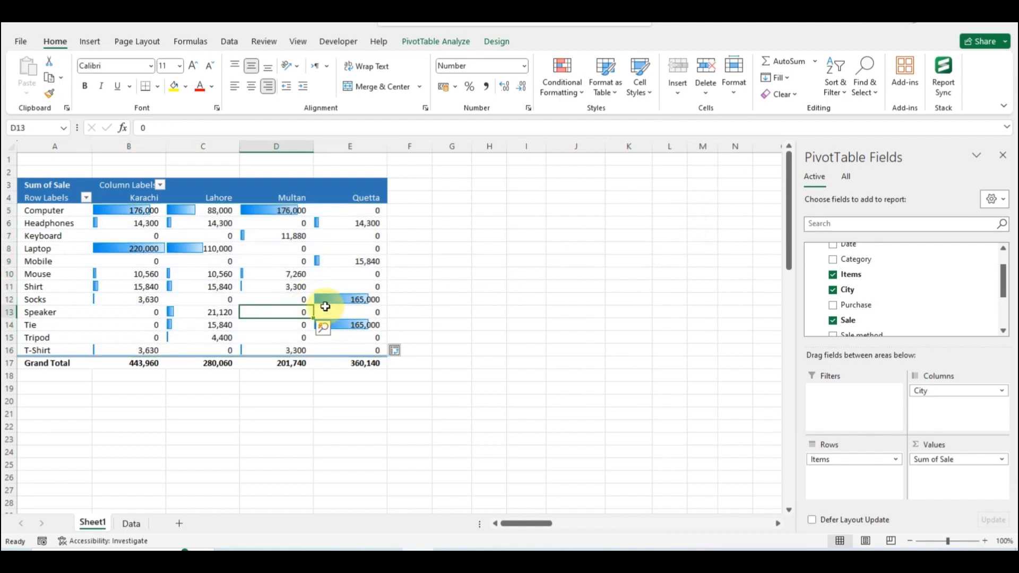
left_click(280, 296)
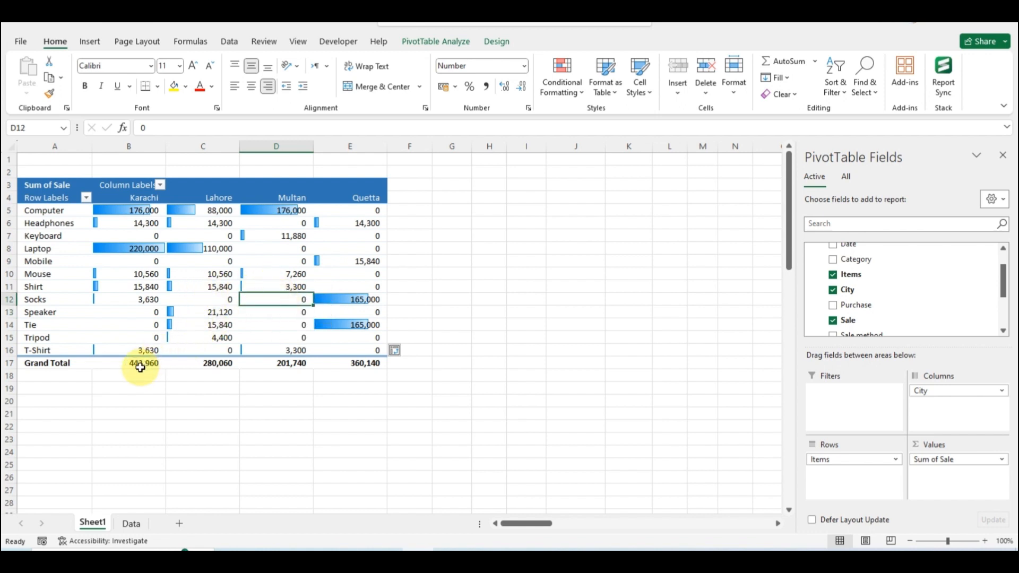
Step: Apply orange gradient-fill data bars to the Grand Total values in B17:E17
left_click_drag(136, 364, 345, 368)
left_click(561, 89)
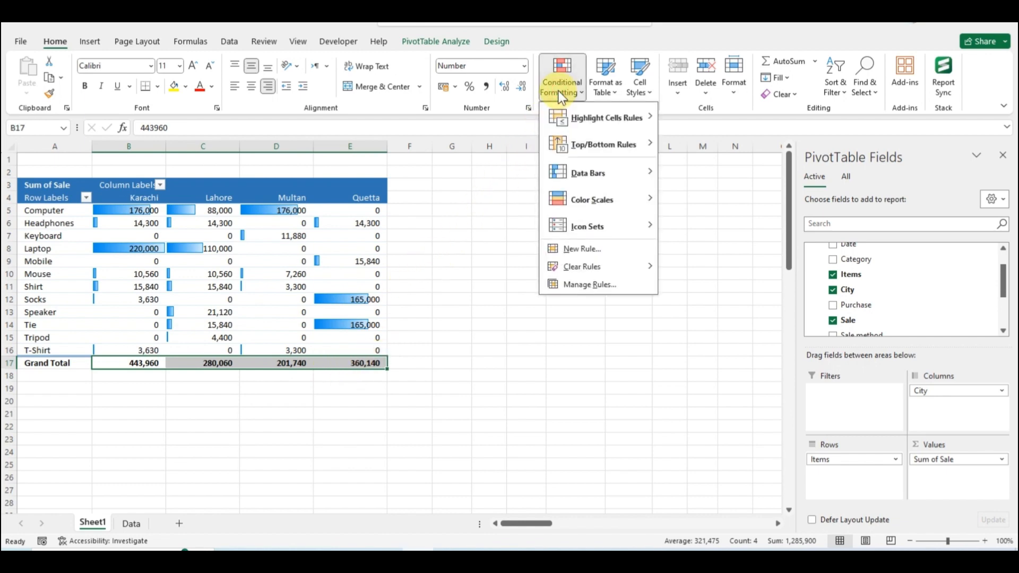
mouse_move(577, 168)
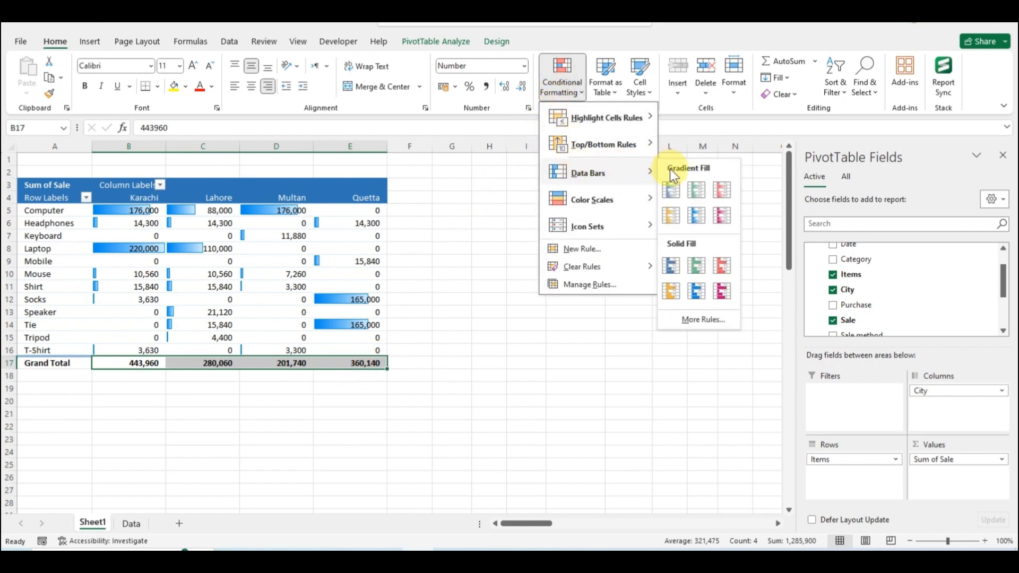
left_click(671, 212)
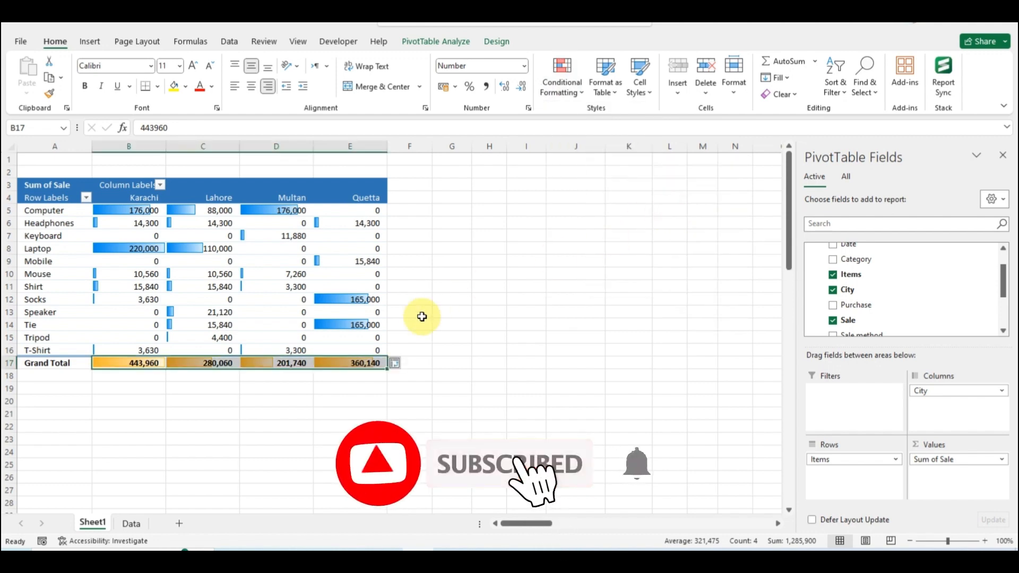
left_click(421, 338)
left_click(370, 329)
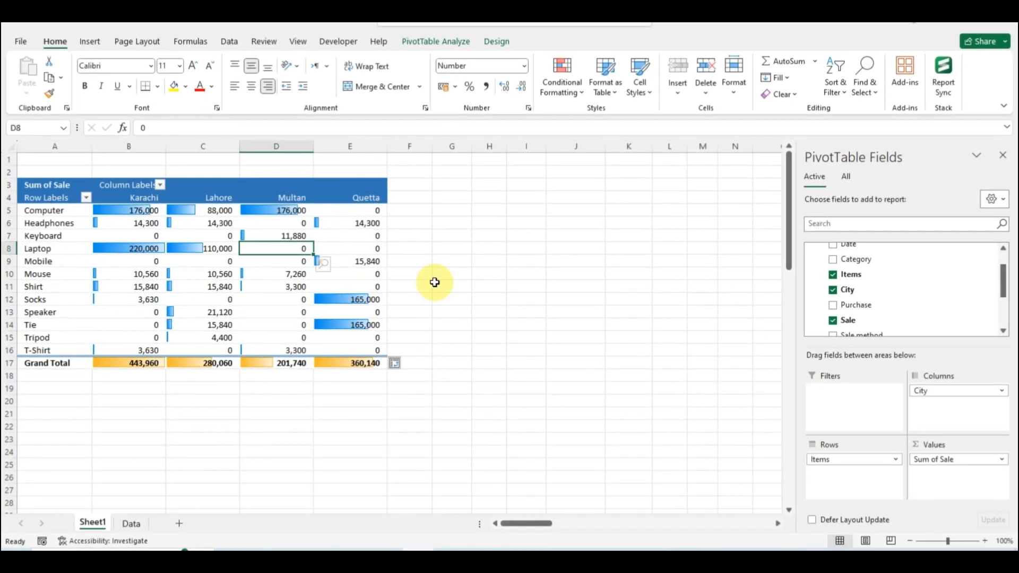
Step: Select the whole pivot table from Sum of Sale to the last Grand Total value, A3:E17
left_click_drag(62, 186, 371, 364)
mouse_move(340, 319)
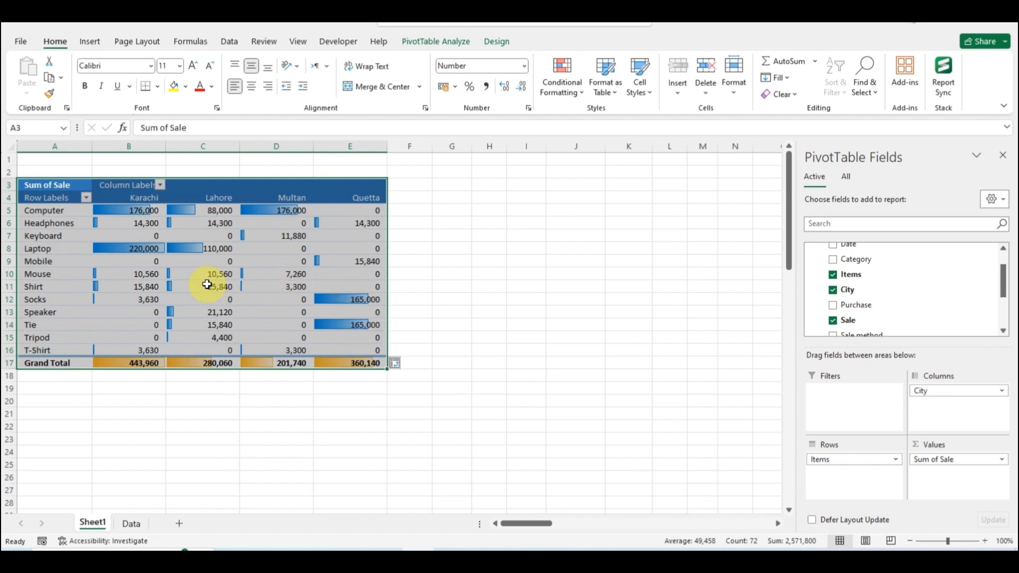
left_click_drag(64, 187, 64, 199)
left_click_drag(265, 290, 353, 365)
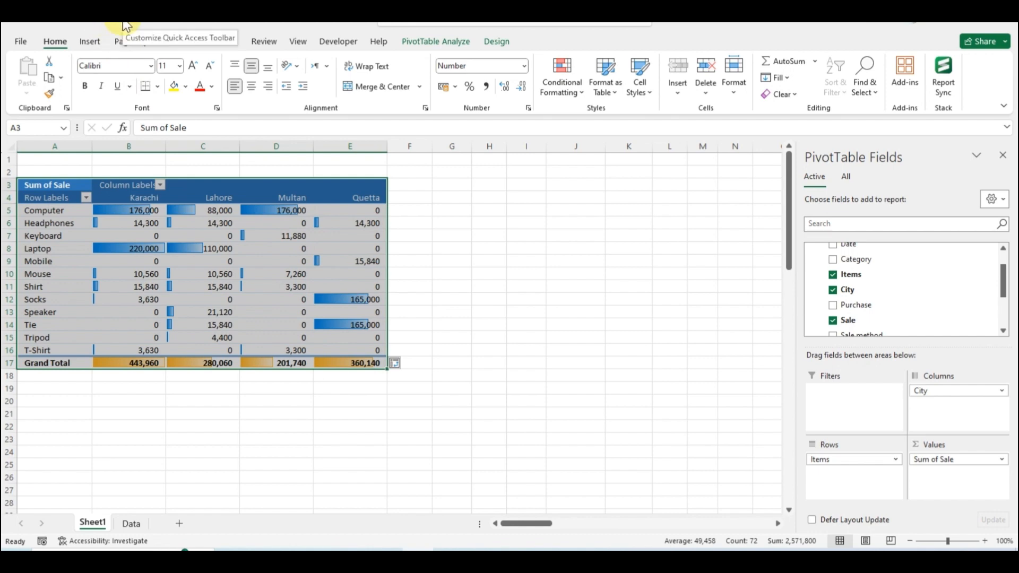
Step: Open the Quick Access Toolbar customization options and list All Commands as the available commands
left_click(126, 25)
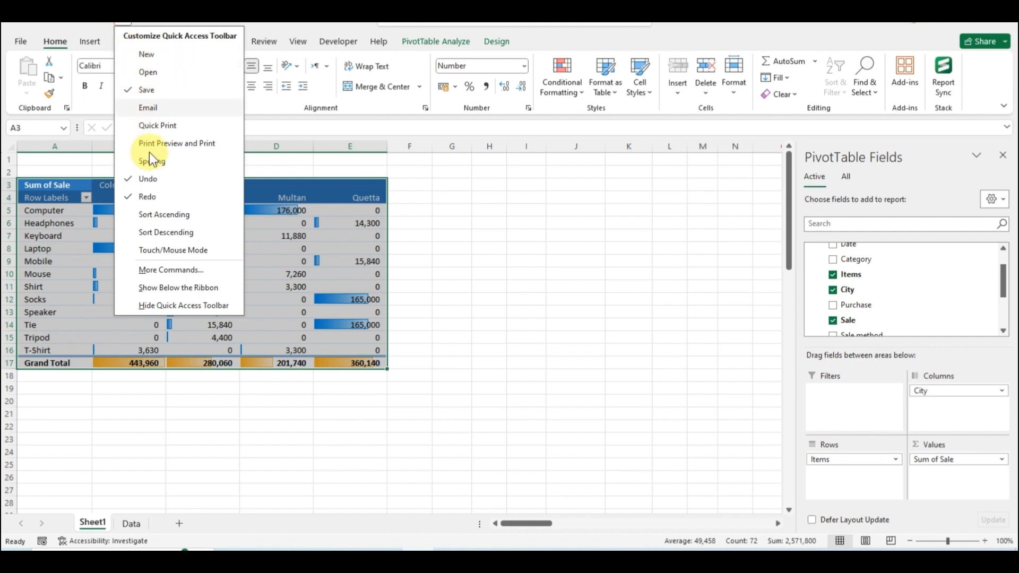
left_click(182, 270)
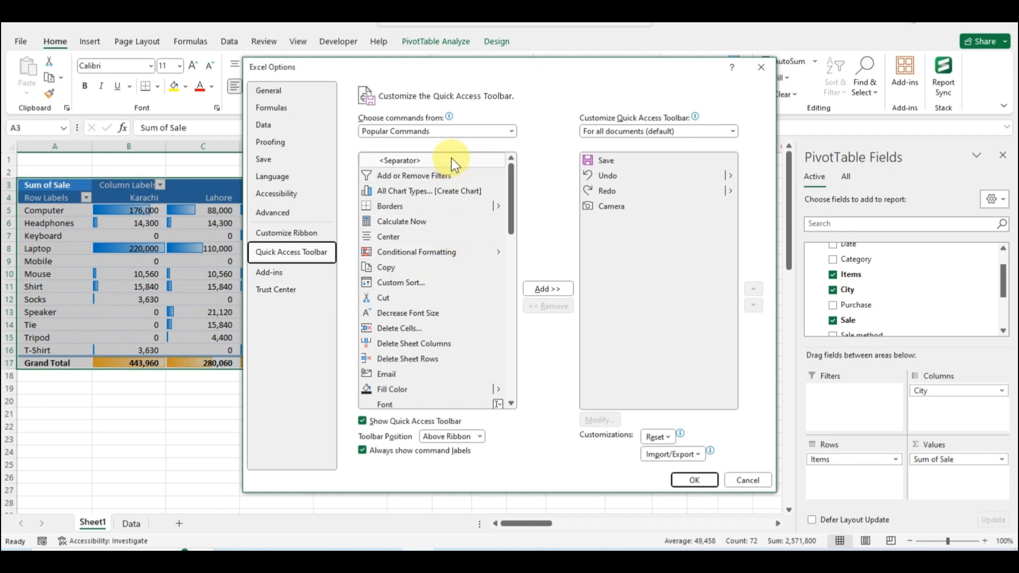
left_click(508, 131)
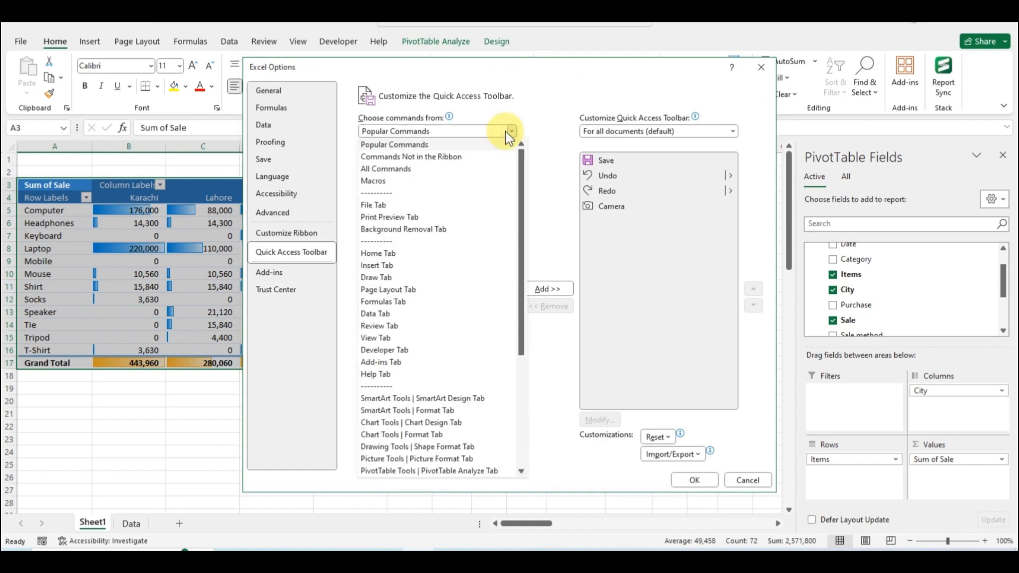
left_click(388, 171)
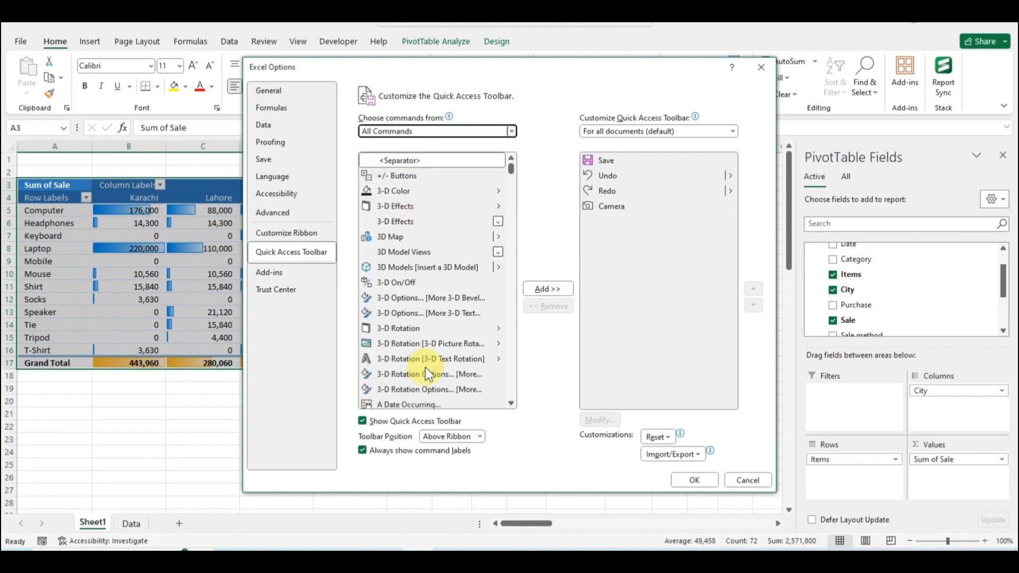
Step: Locate the Camera command among the available commands, and close the options without making changes
left_click(419, 298)
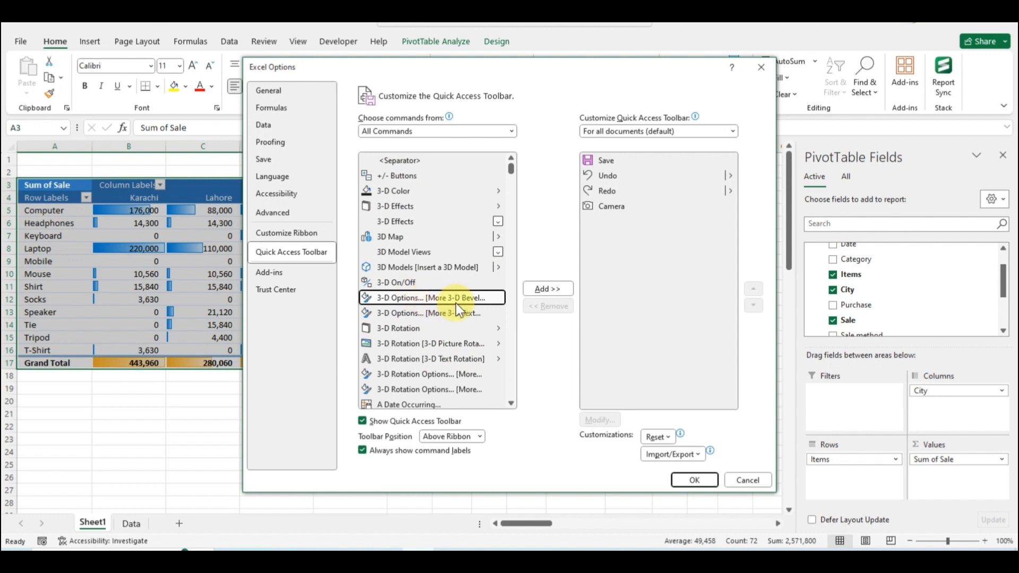
key("c")
key("Down")
key("Down")
key("Down")
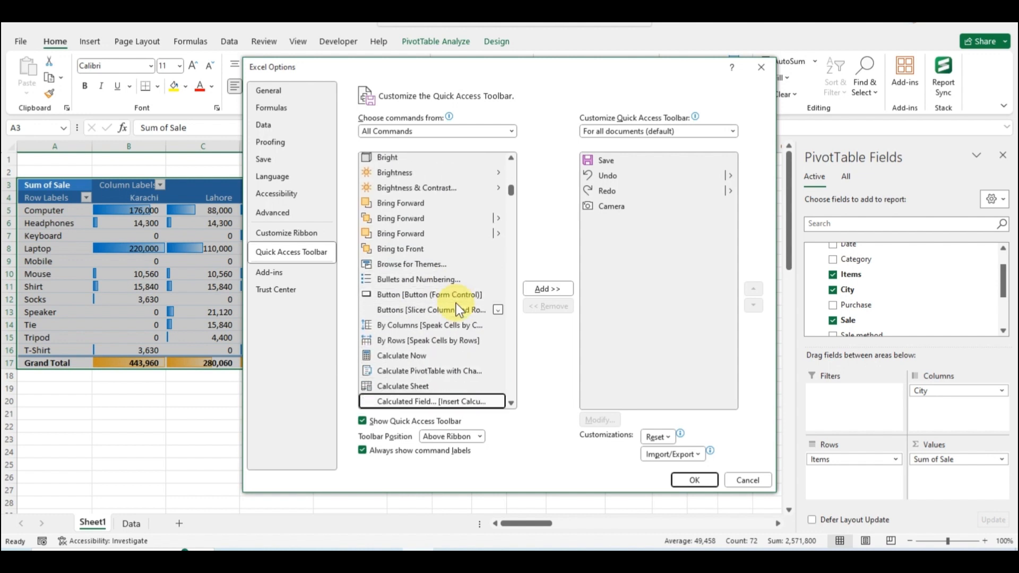
key("Down")
key("Down")
key("Down")
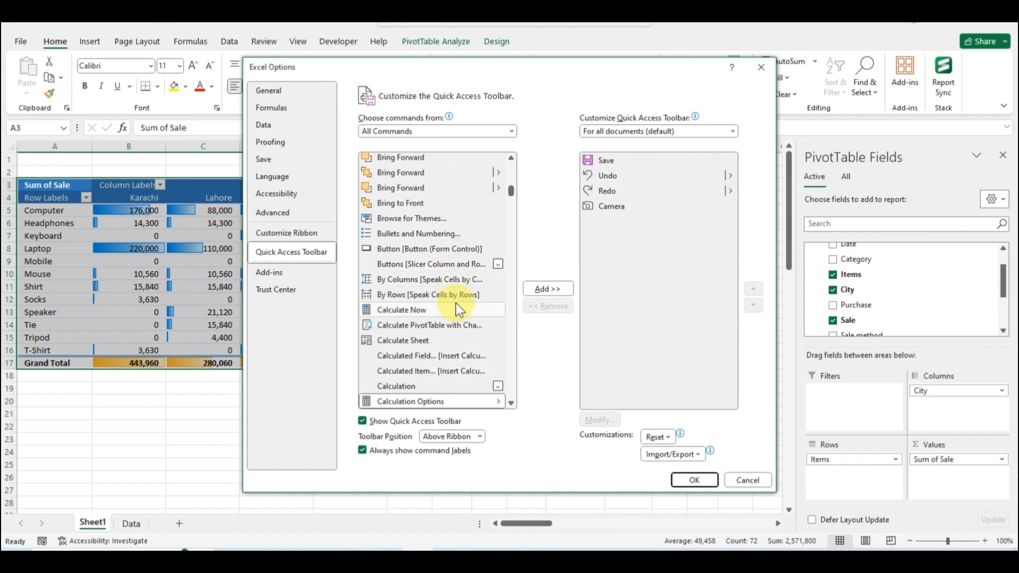
key("Down")
key("Down")
key("Down")
key("Down")
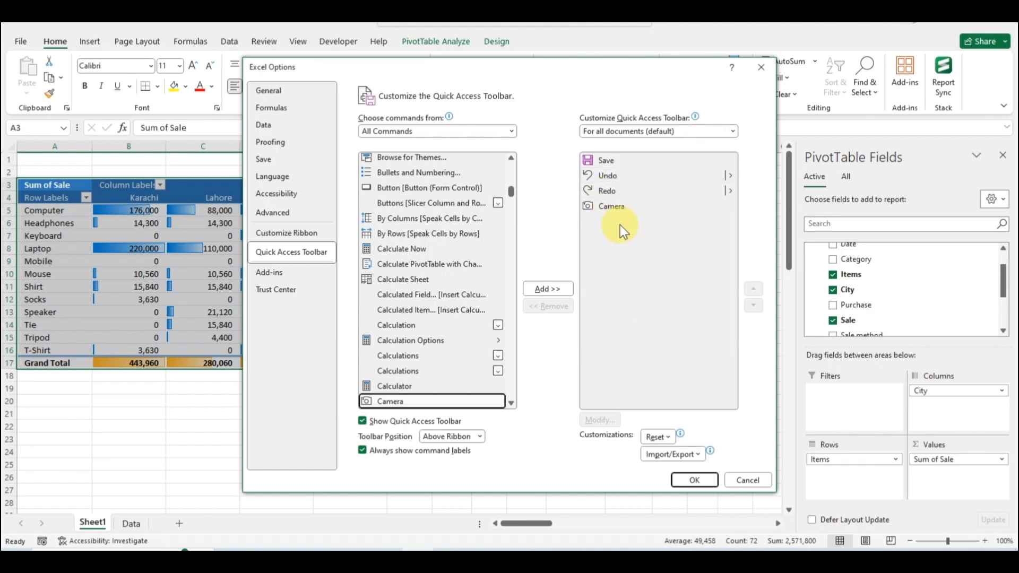
left_click(753, 483)
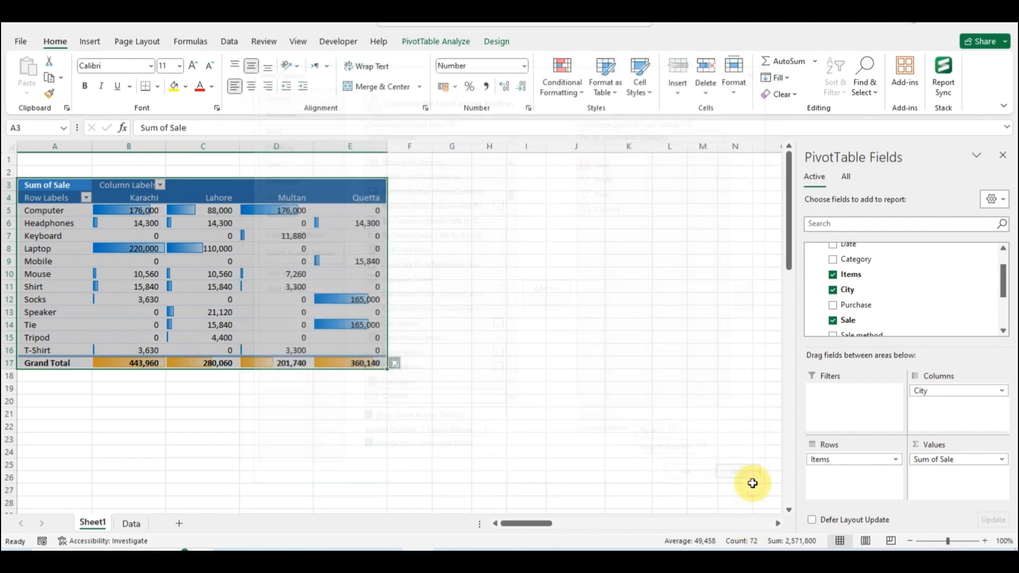
Step: Capture the whole pivot table A3:E17 with the Camera tool and place the linked picture beside it, starting near cell G3
left_click_drag(73, 193, 341, 359)
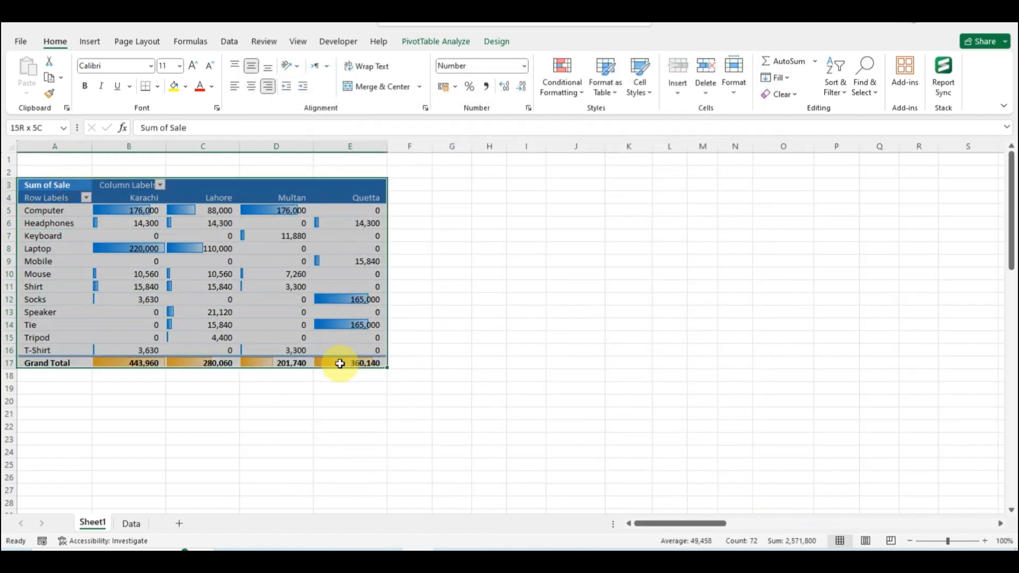
left_click(108, 27)
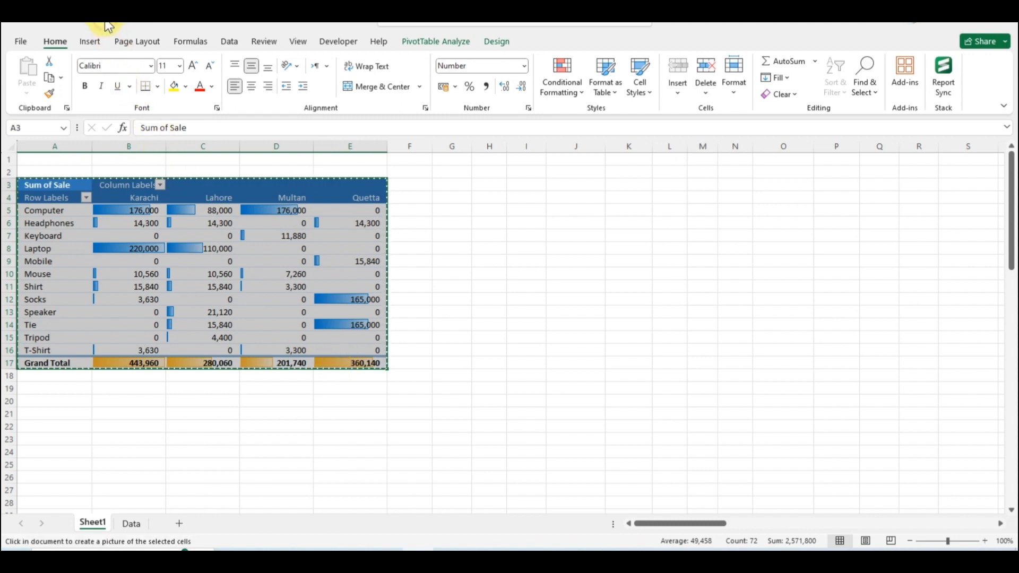
left_click(450, 184)
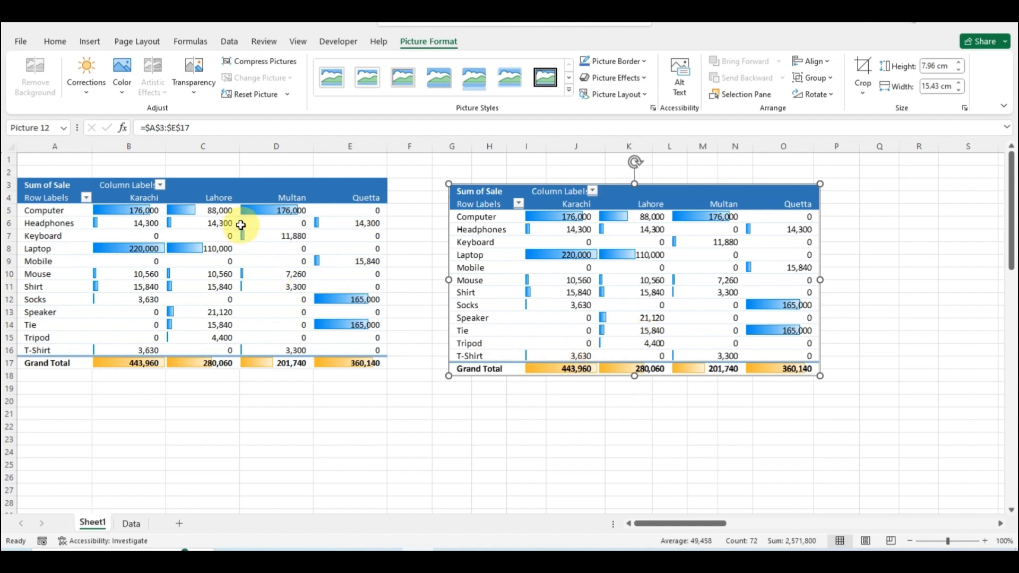
Step: Rename the pivot table's Lahore column label in C4 to Lahore 2
left_click(218, 200)
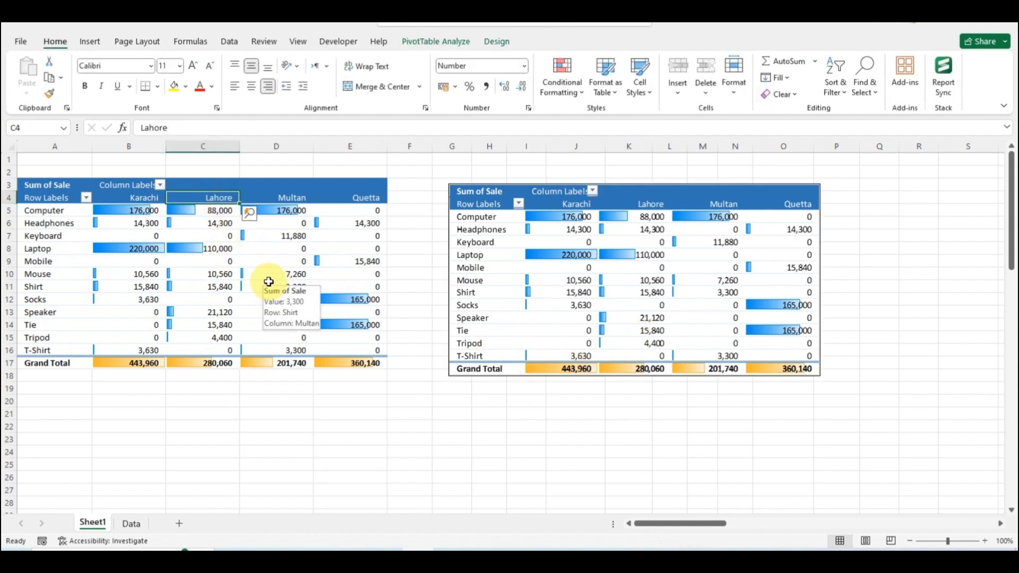
key("F2")
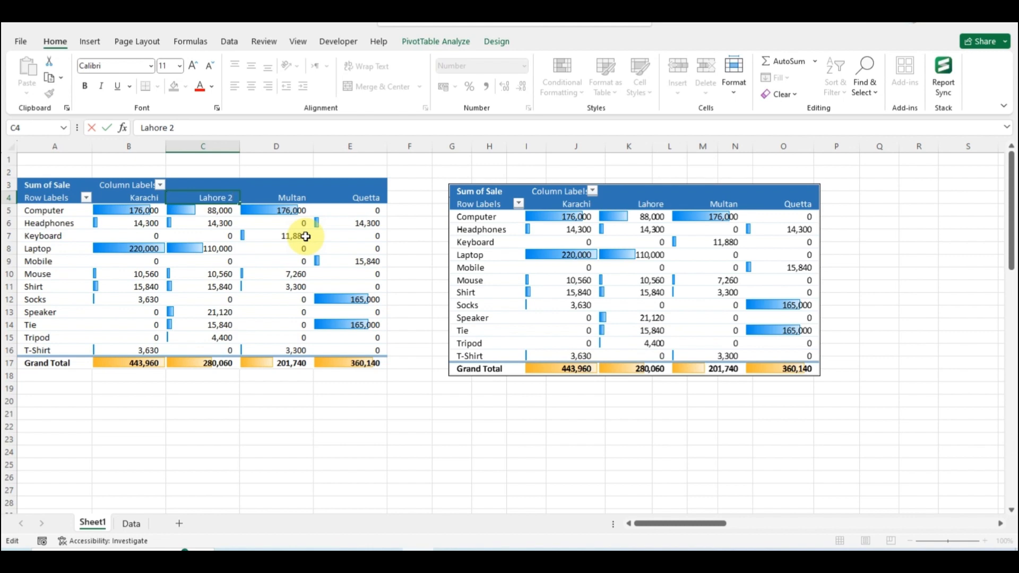
left_click(306, 237)
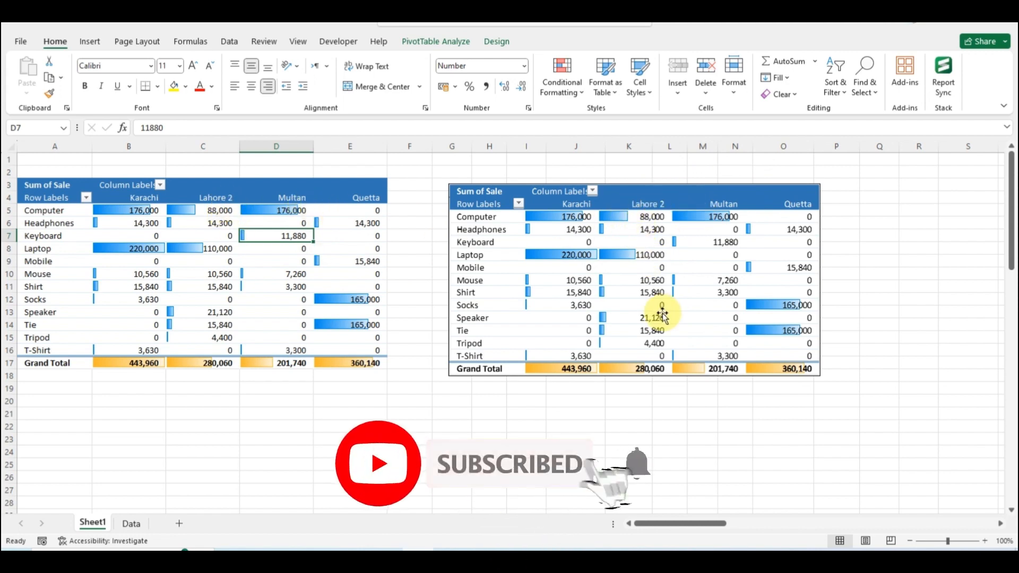
left_click(569, 426)
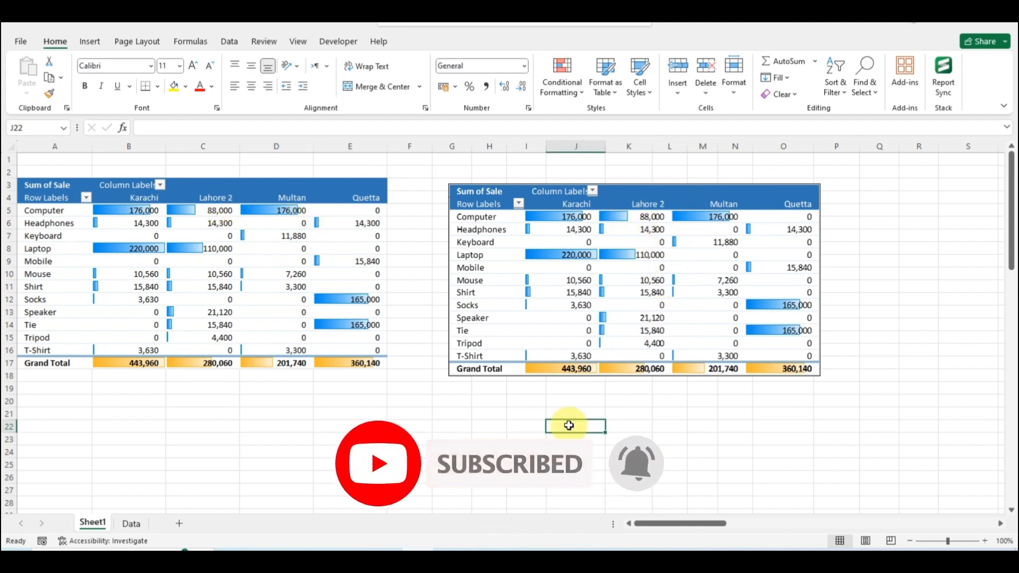